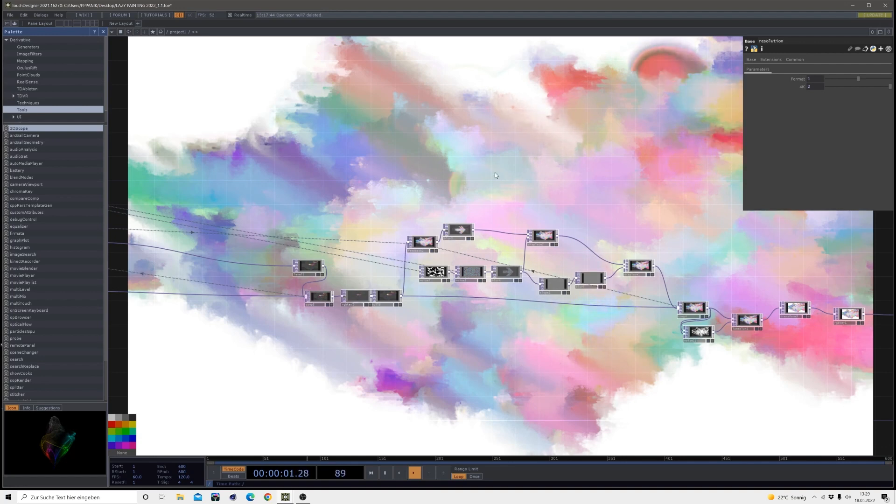
Look over the complete LAZY PAINTING node network and pause the timeline playback
{"action": "scroll", "coordinate": [495, 174], "scroll_direction": "down", "scroll_amount": 5}
{"action": "left_click_drag", "start_coordinate": [370, 288], "coordinate": [508, 292]}
{"action": "scroll", "coordinate": [509, 292], "scroll_direction": "down", "scroll_amount": 1}
{"action": "scroll", "coordinate": [509, 292], "scroll_direction": "down", "scroll_amount": 2}
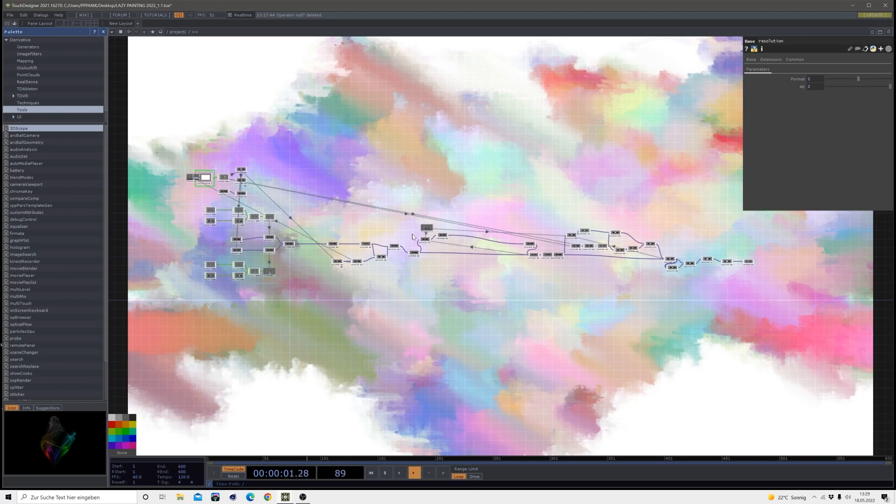
{"action": "left_click", "coordinate": [385, 473]}
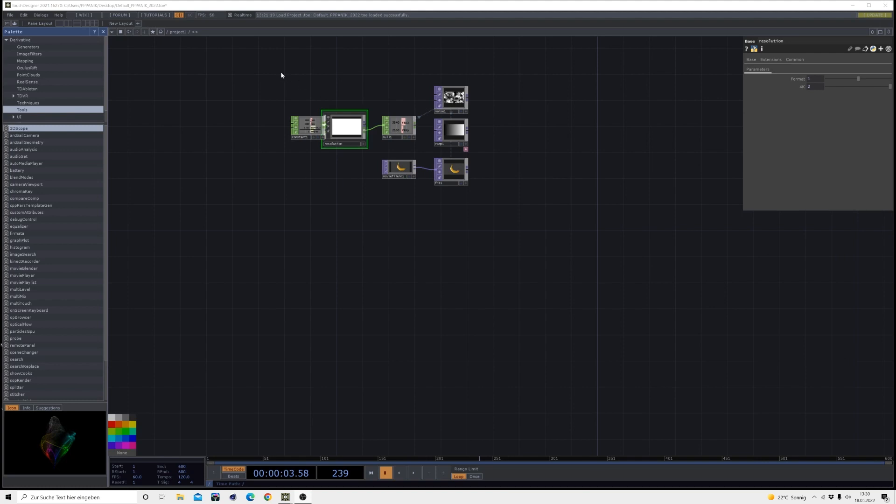
Move the constant node clear of the resolution node and add a Circle TOP in the empty area below
{"action": "left_click_drag", "start_coordinate": [314, 130], "coordinate": [301, 130]}
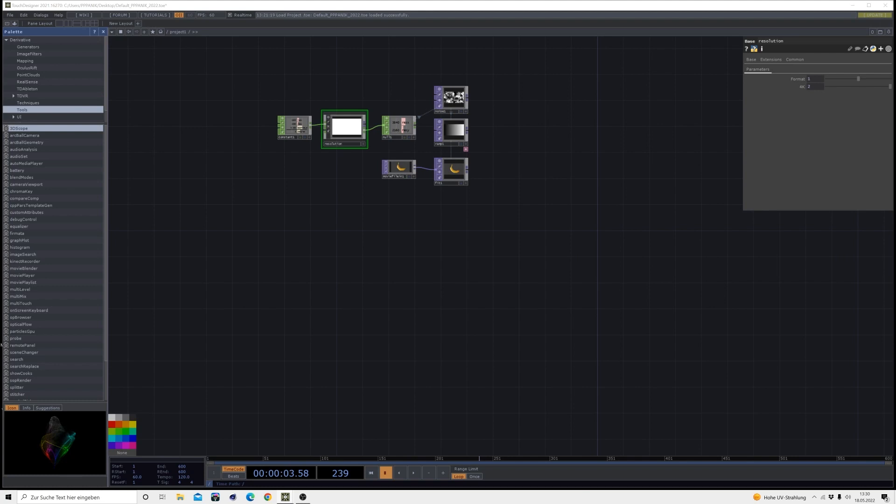
{"action": "left_click_drag", "start_coordinate": [484, 279], "coordinate": [468, 257]}
{"action": "left_click_drag", "start_coordinate": [426, 278], "coordinate": [394, 251]}
{"action": "key", "text": "Tab"}
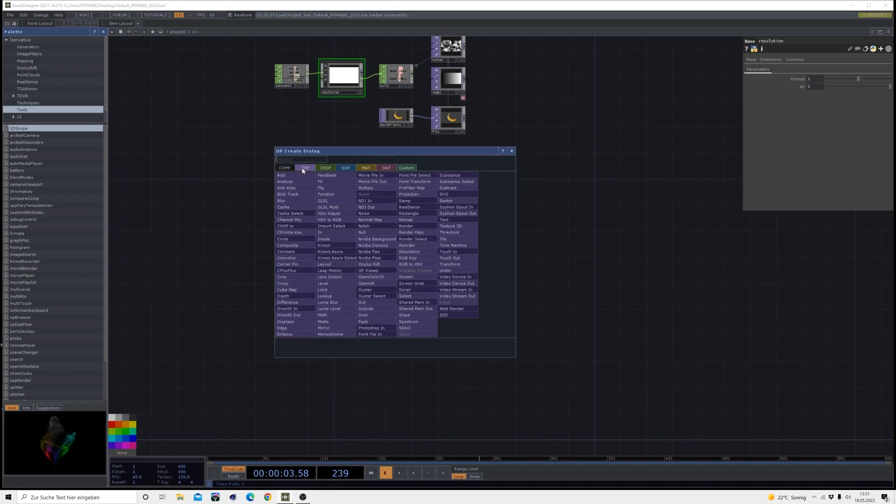
{"action": "left_click", "coordinate": [284, 239]}
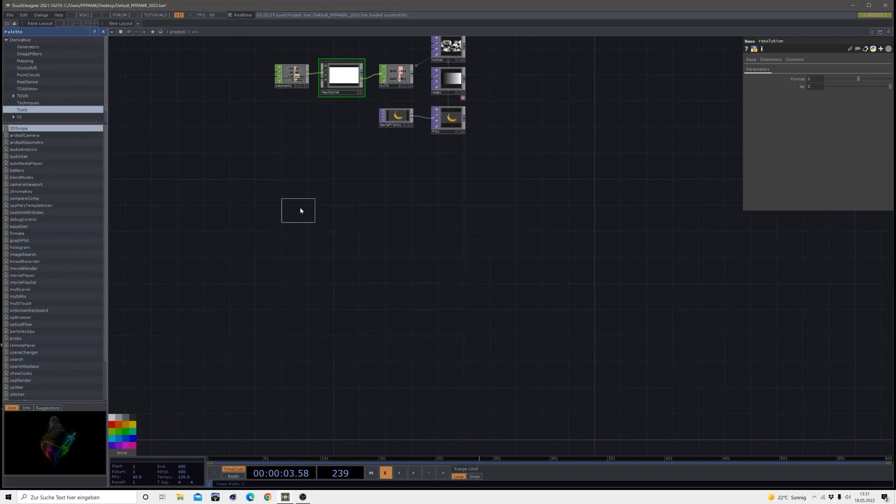
{"action": "left_click", "coordinate": [299, 206]}
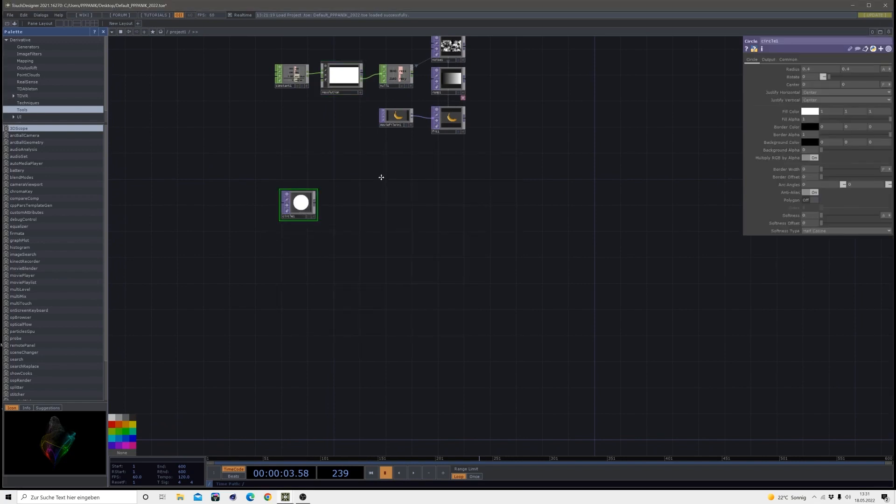
Export the null's resx and resy channels to the circle's width and height resolution parameters
{"action": "left_click_drag", "start_coordinate": [380, 177], "coordinate": [381, 191]}
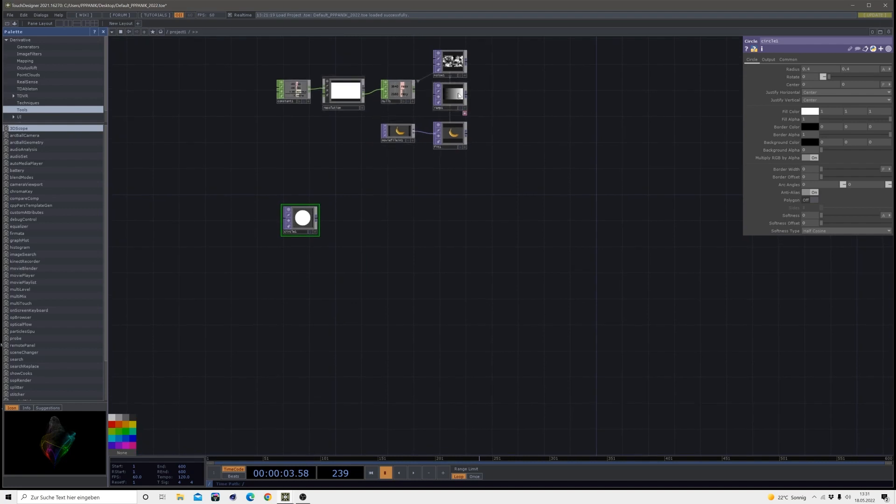
{"action": "left_click", "coordinate": [406, 99]}
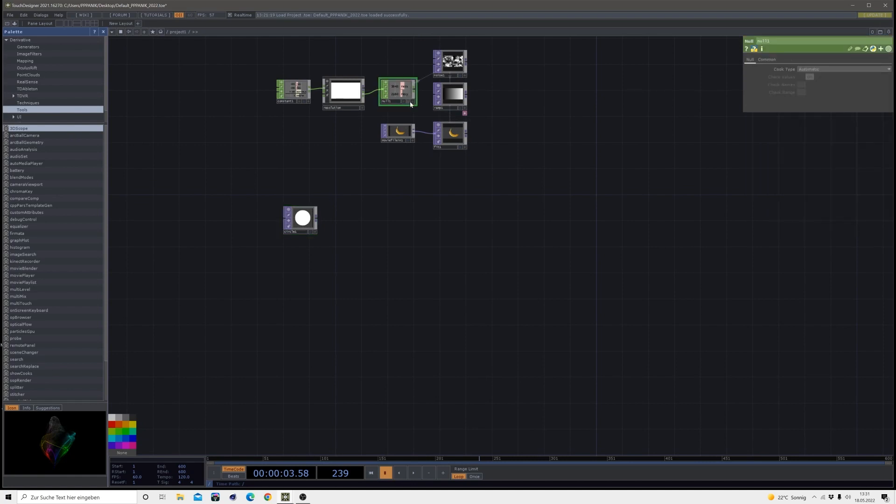
{"action": "left_click", "coordinate": [412, 101]}
{"action": "left_click_drag", "start_coordinate": [404, 87], "coordinate": [405, 88]}
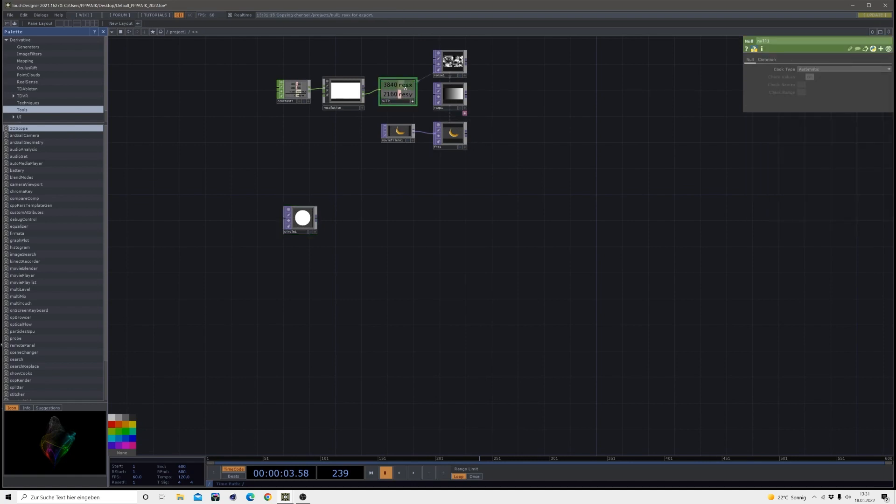
{"action": "left_click", "coordinate": [301, 219]}
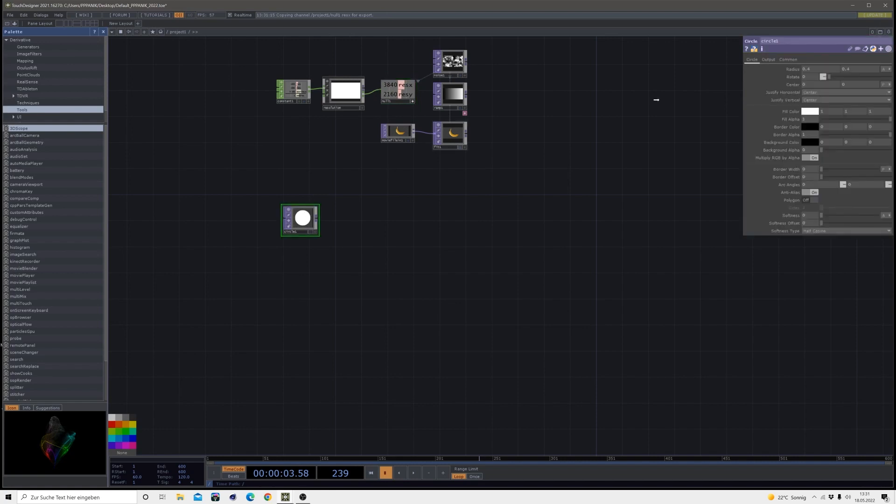
{"action": "left_click_drag", "start_coordinate": [795, 61], "coordinate": [813, 76]}
{"action": "left_click", "coordinate": [814, 75]}
{"action": "left_click_drag", "start_coordinate": [404, 94], "coordinate": [853, 77]}
{"action": "left_click", "coordinate": [854, 78]}
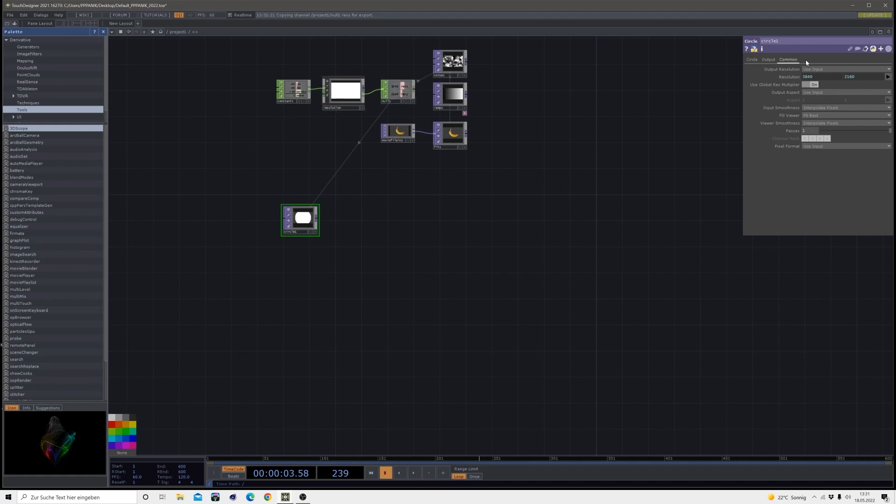
{"action": "left_click", "coordinate": [887, 76]}
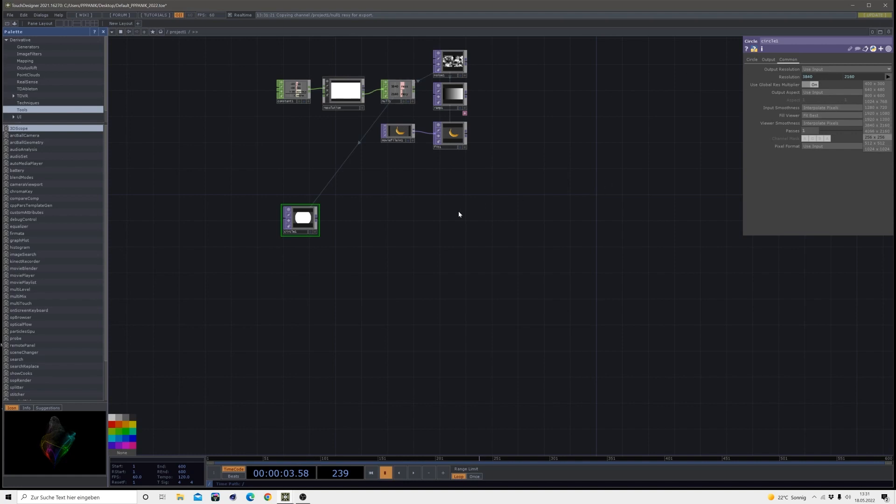
{"action": "left_click", "coordinate": [337, 229]}
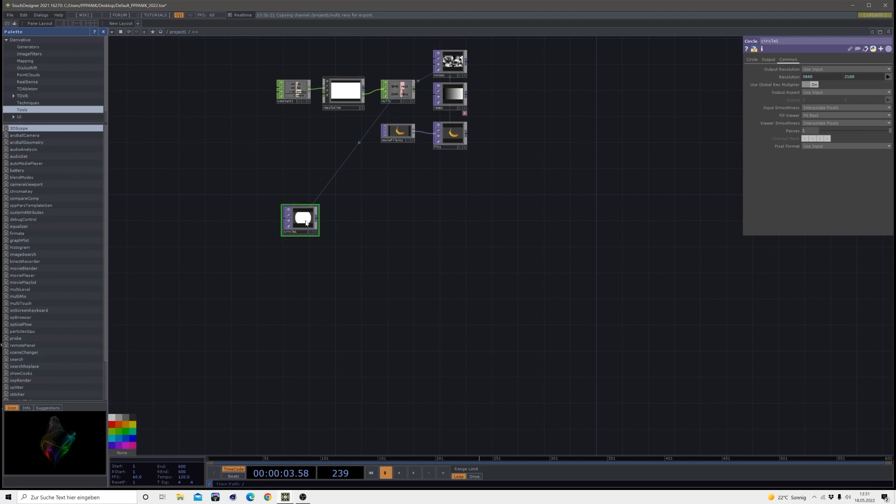
{"action": "left_click", "coordinate": [336, 220]}
Set the circle's pixel format to 32-bit float (RGBA) and its radius to 0.2 in both directions
{"action": "left_click", "coordinate": [805, 146]}
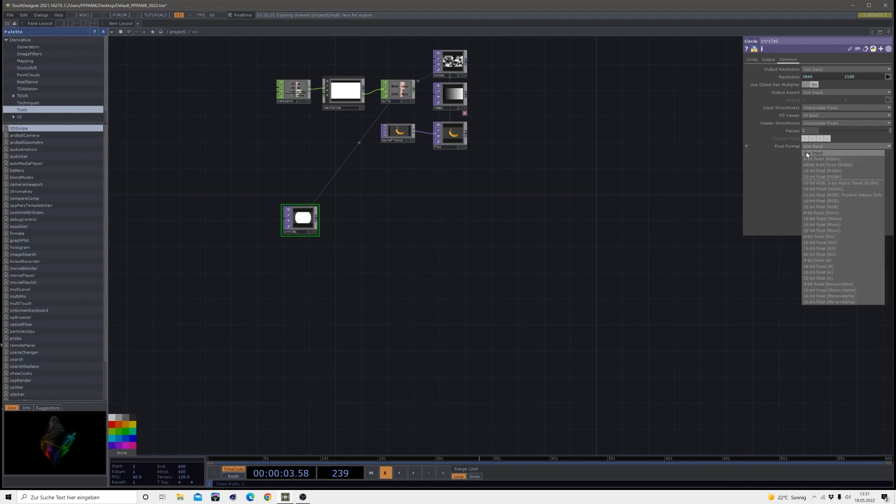
{"action": "left_click", "coordinate": [810, 177]}
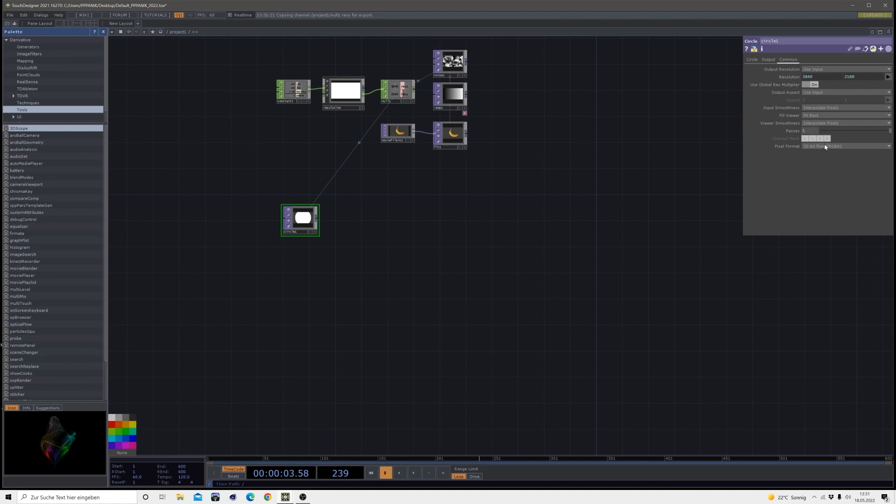
{"action": "left_click", "coordinate": [752, 60]}
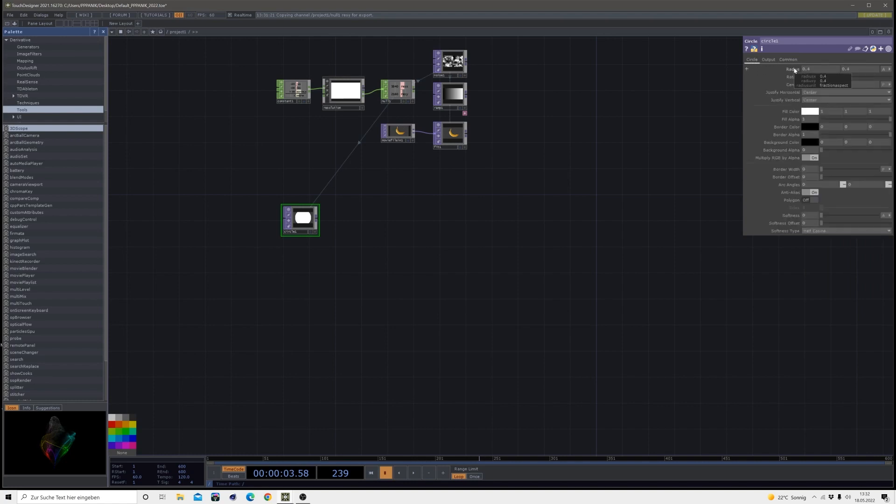
{"action": "middle_click_drag", "start_coordinate": [794, 70], "coordinate": [792, 57]}
Move the circle node further down, connect its output to a new Null TOP far to the right and display that null as the background
{"action": "left_click_drag", "start_coordinate": [288, 220], "coordinate": [614, 308]}
{"action": "left_click", "coordinate": [586, 289]}
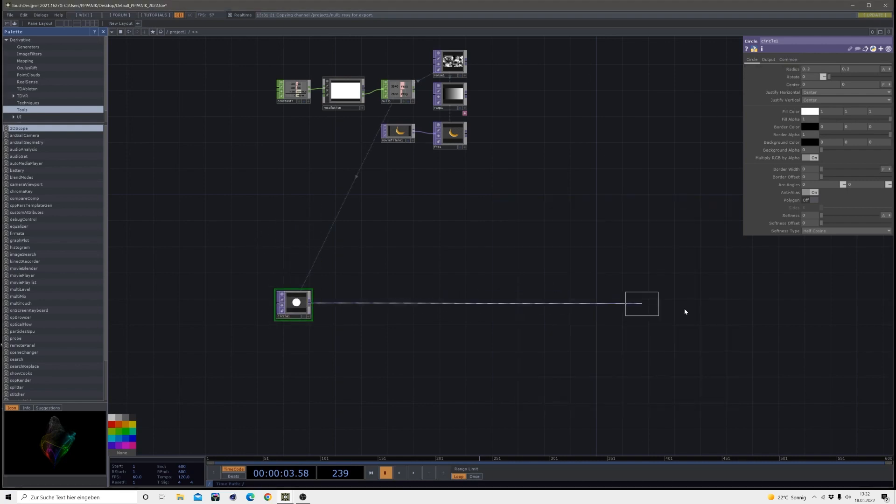
{"action": "left_click", "coordinate": [727, 320]}
{"action": "left_click", "coordinate": [727, 316]}
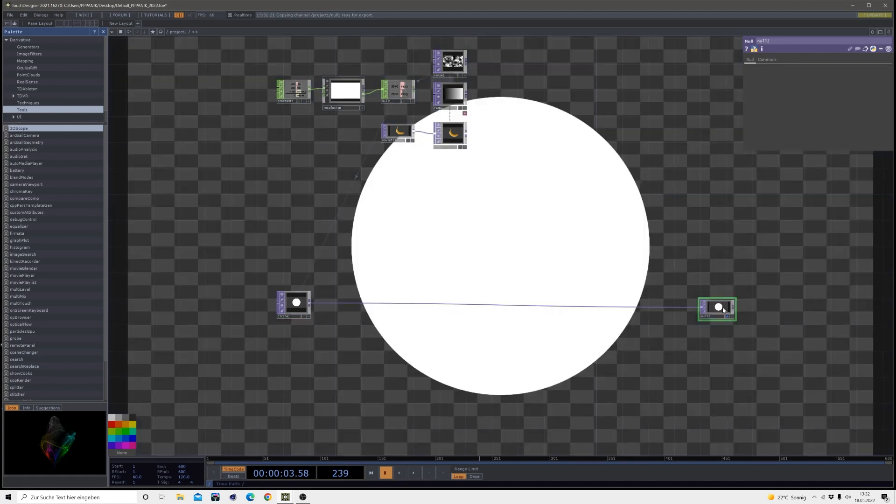
{"action": "left_click_drag", "start_coordinate": [724, 308], "coordinate": [734, 307]}
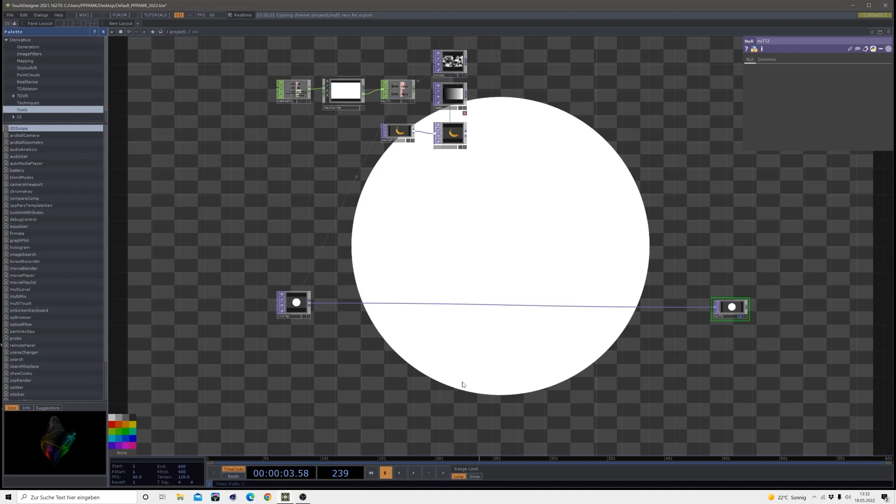
Give the circle a pink fill with red 1, green 0 and blue about 0.41, and nudge the output null slightly
{"action": "left_click", "coordinate": [293, 306]}
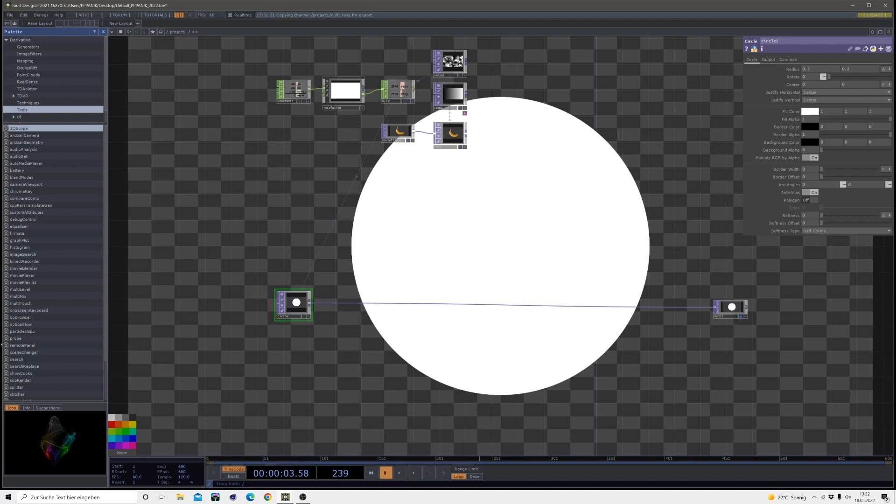
{"action": "left_click", "coordinate": [810, 112]}
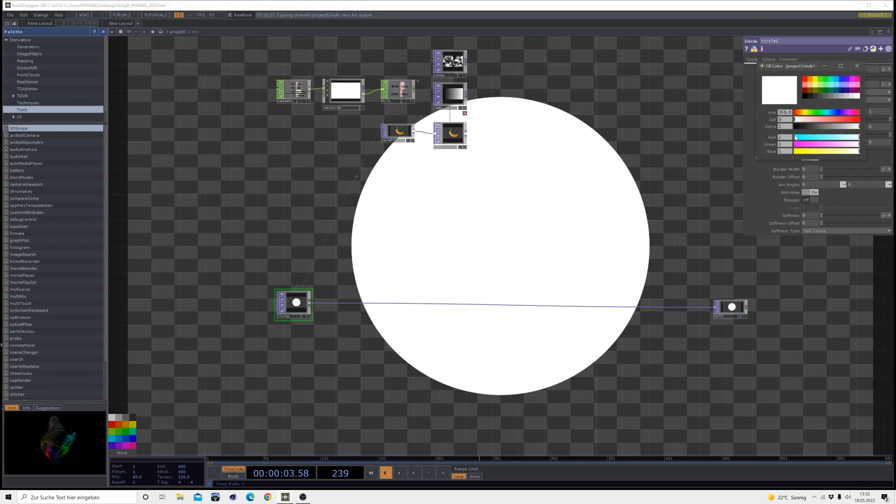
{"action": "left_click_drag", "start_coordinate": [795, 120], "coordinate": [863, 124]}
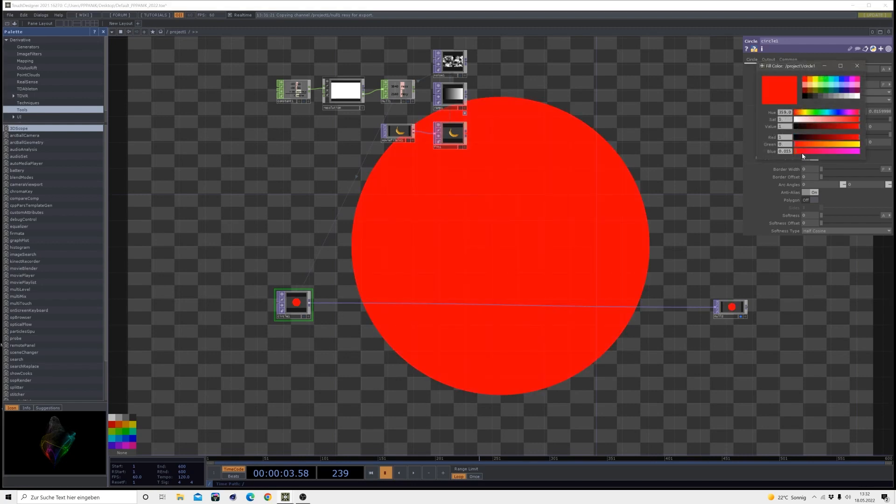
{"action": "left_click_drag", "start_coordinate": [802, 155], "coordinate": [821, 153]}
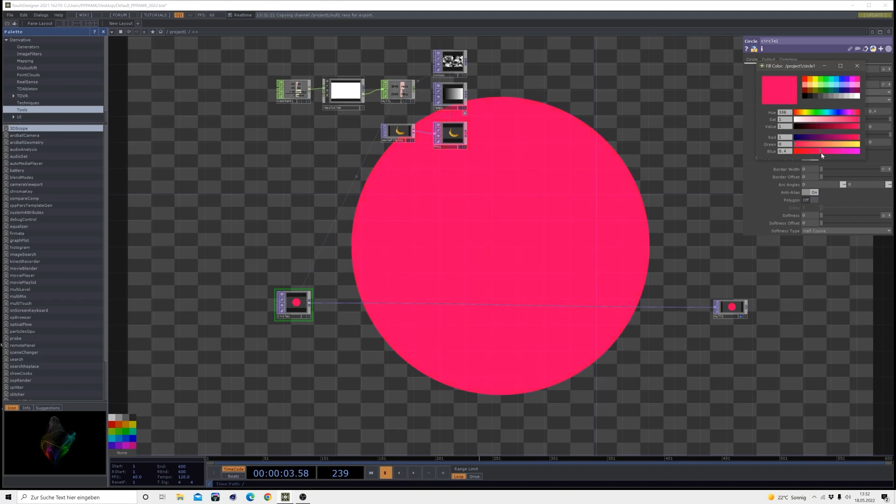
{"action": "left_click", "coordinate": [856, 66]}
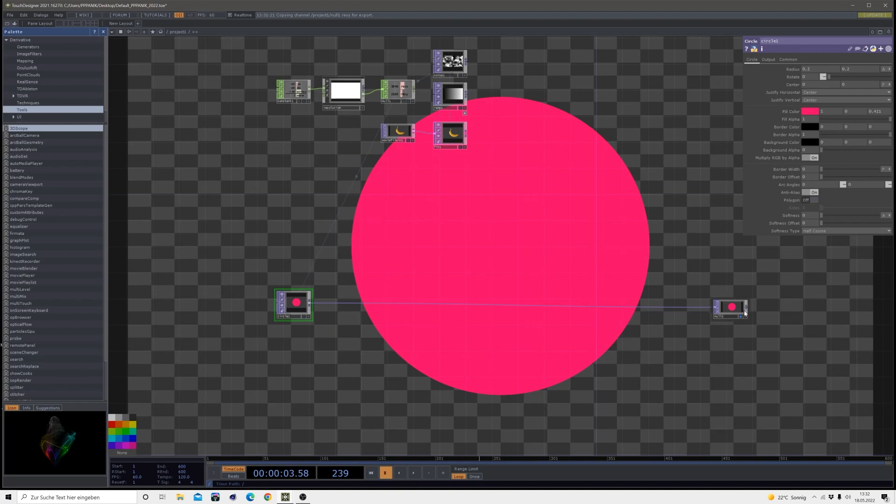
{"action": "left_click_drag", "start_coordinate": [728, 306], "coordinate": [735, 301]}
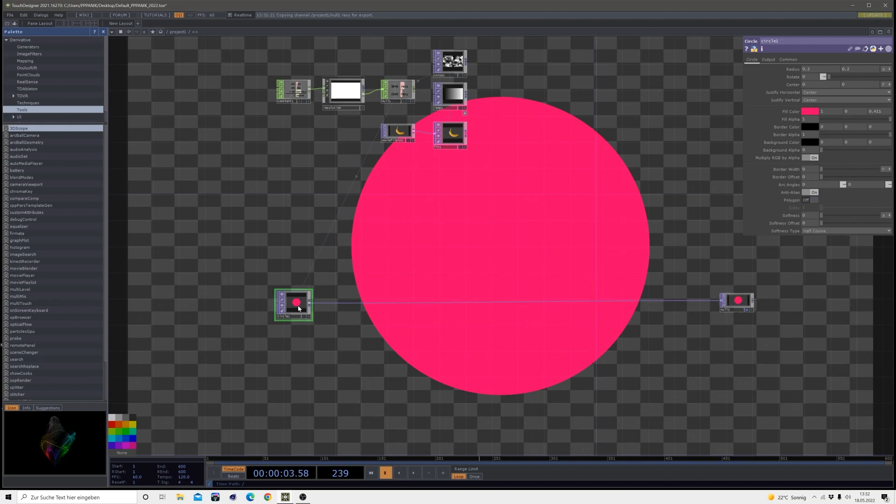
Duplicate the circle node below the original and change the copy's fill to light purple with blue at 1
{"action": "key", "text": "ctrl+v"}
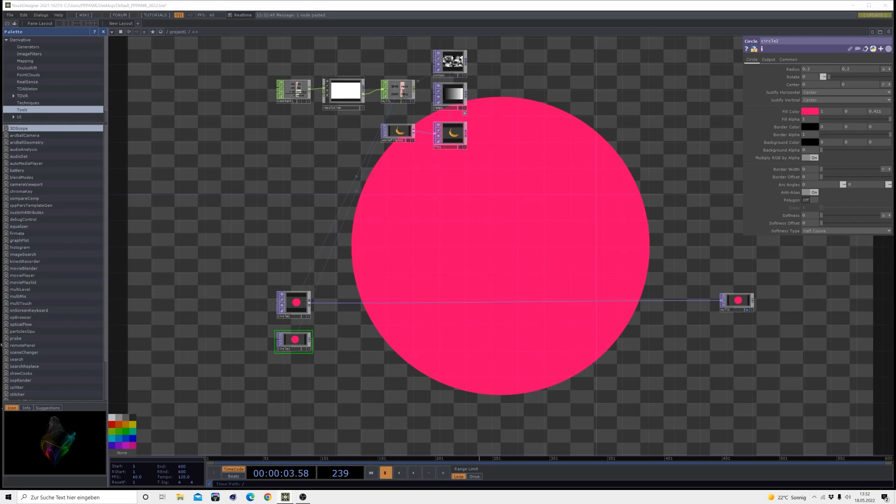
{"action": "left_click", "coordinate": [300, 346]}
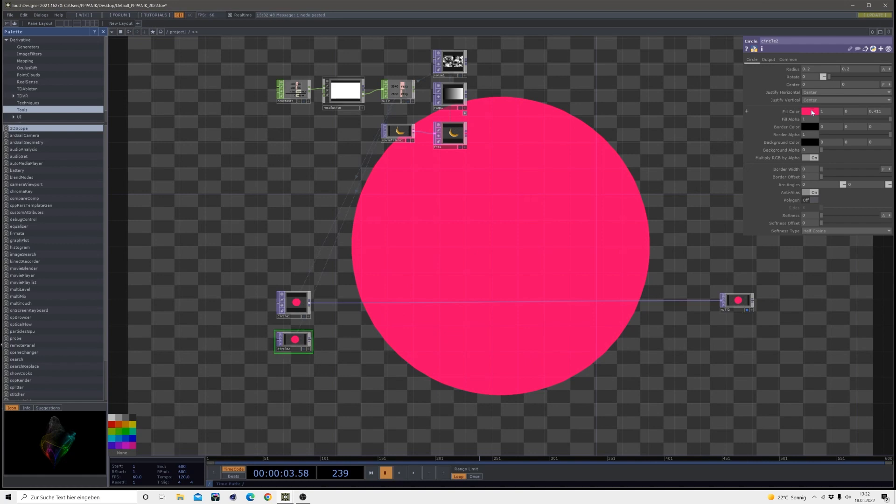
{"action": "left_click", "coordinate": [812, 112]}
{"action": "mouse_move", "coordinate": [827, 113]}
{"action": "left_mouse_down"}
{"action": "mouse_move", "coordinate": [845, 111]}
{"action": "mouse_move", "coordinate": [824, 120]}
{"action": "left_mouse_up"}
{"action": "left_click", "coordinate": [857, 65]}
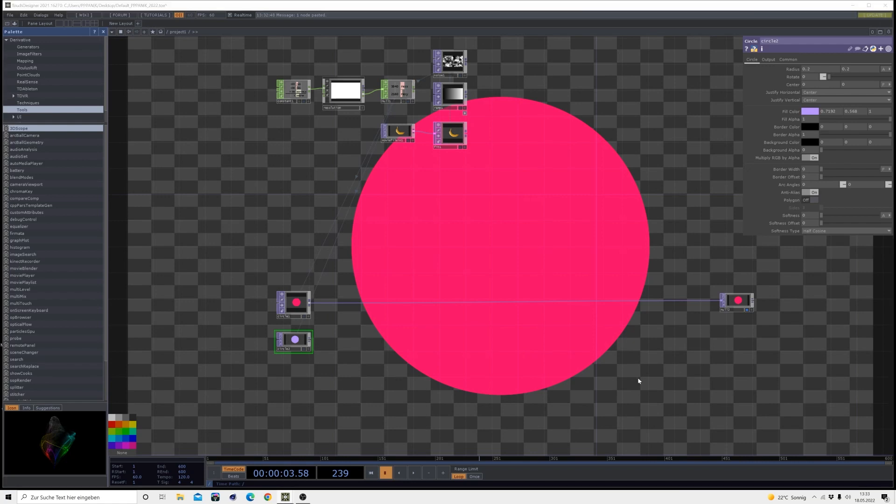
Insert a Transform TOP between the pink circle and the output null, and set its scale to 0.2 on both axes
{"action": "right_click", "coordinate": [344, 302]}
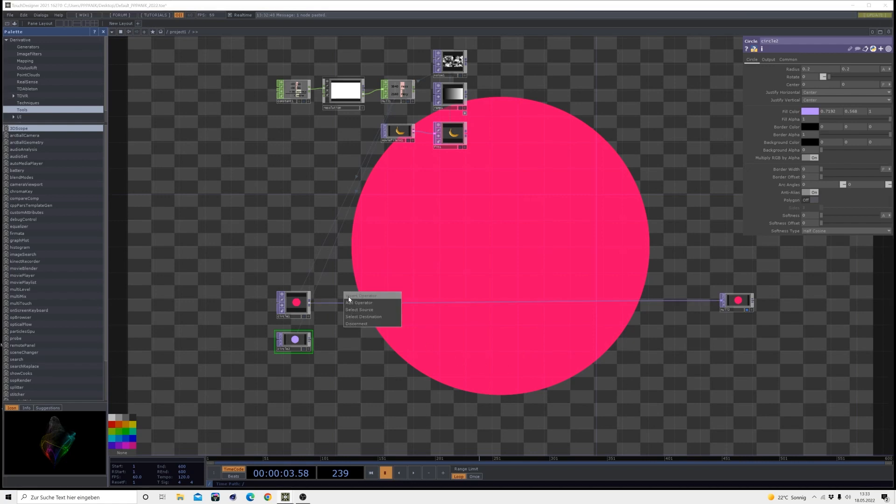
{"action": "left_click", "coordinate": [349, 296]}
{"action": "left_click", "coordinate": [402, 308]}
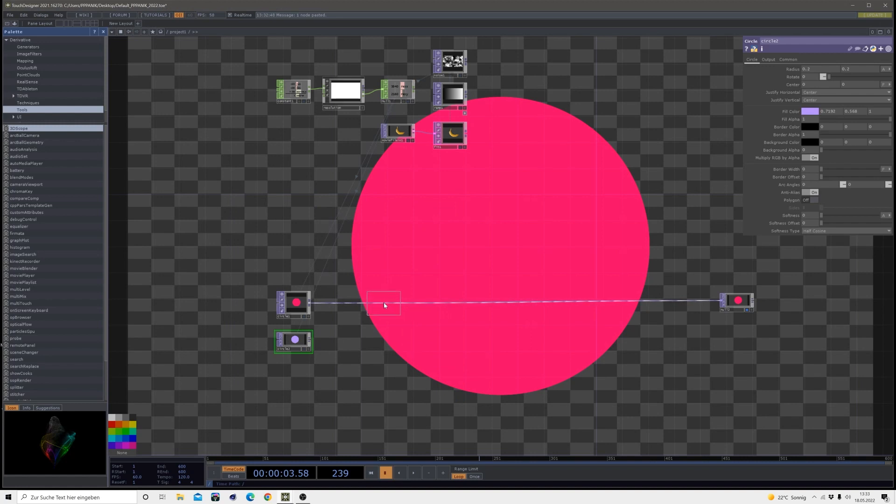
{"action": "left_click", "coordinate": [384, 305]}
{"action": "left_click_drag", "start_coordinate": [387, 312], "coordinate": [387, 305]}
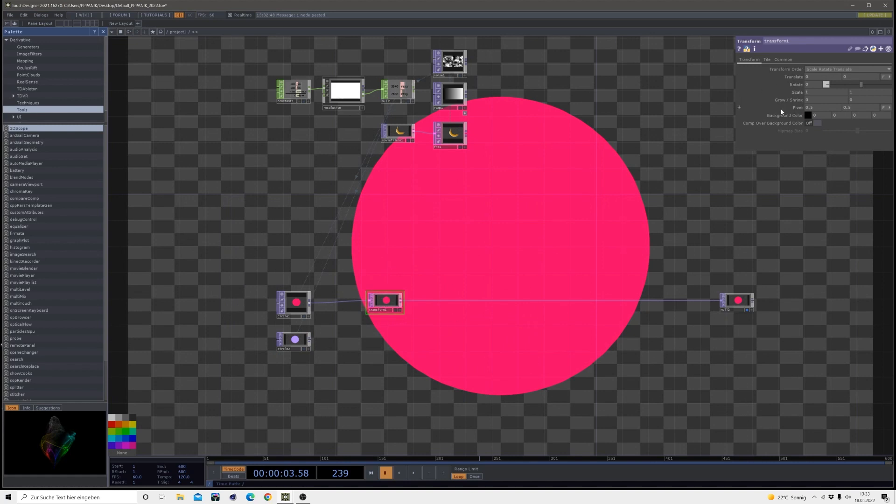
{"action": "middle_click_drag", "start_coordinate": [791, 95], "coordinate": [760, 96]}
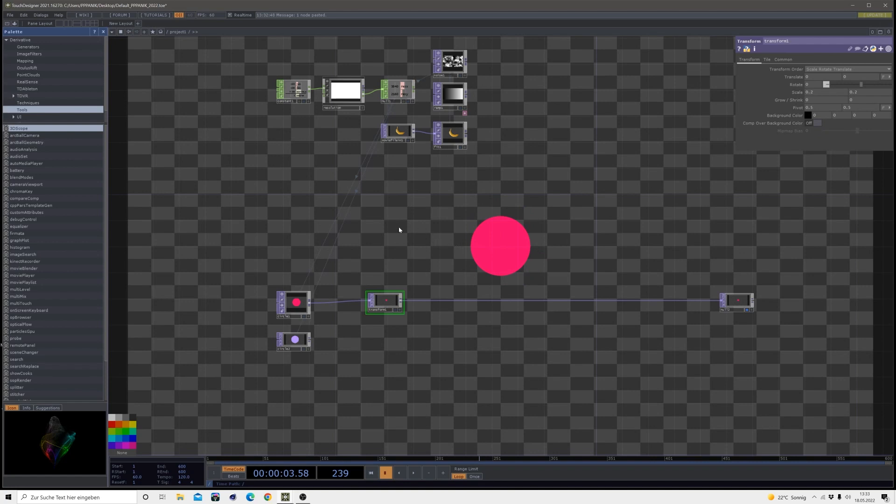
Add a Noise CHOP above the pink circle and its Transform TOP
{"action": "key", "text": "Tab"}
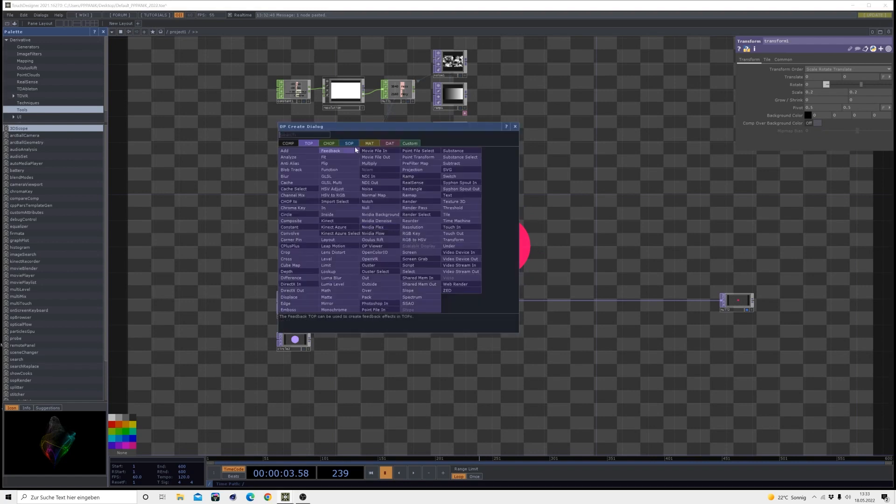
{"action": "left_click", "coordinate": [328, 143]}
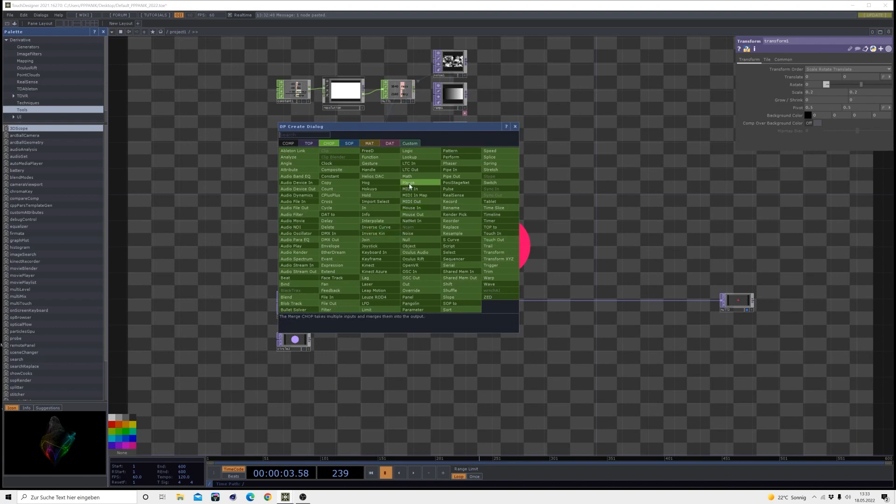
{"action": "left_click", "coordinate": [408, 233]}
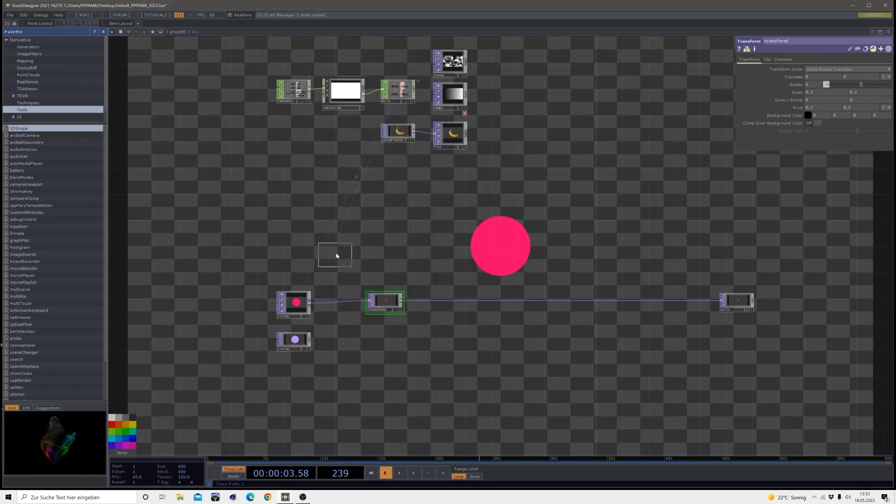
{"action": "left_click", "coordinate": [337, 260]}
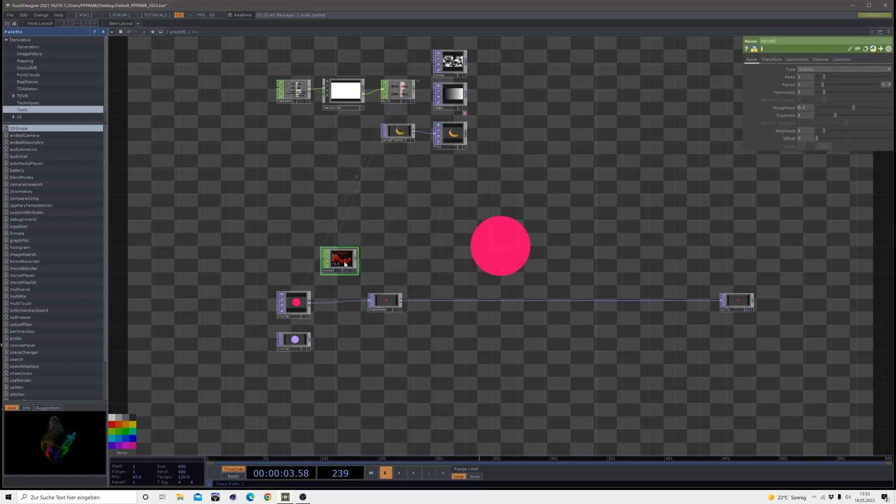
Enable time slicing on the Noise CHOP
{"action": "left_click", "coordinate": [815, 60]}
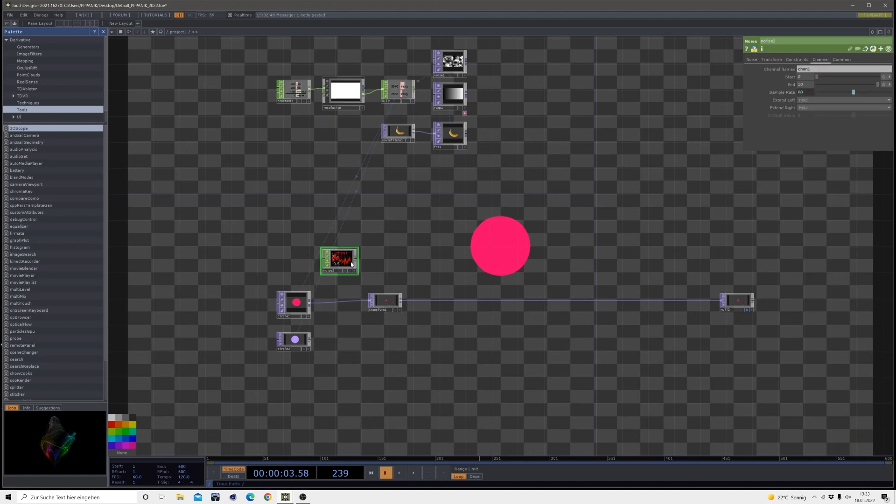
{"action": "scroll", "coordinate": [351, 264], "scroll_direction": "up", "scroll_amount": 5}
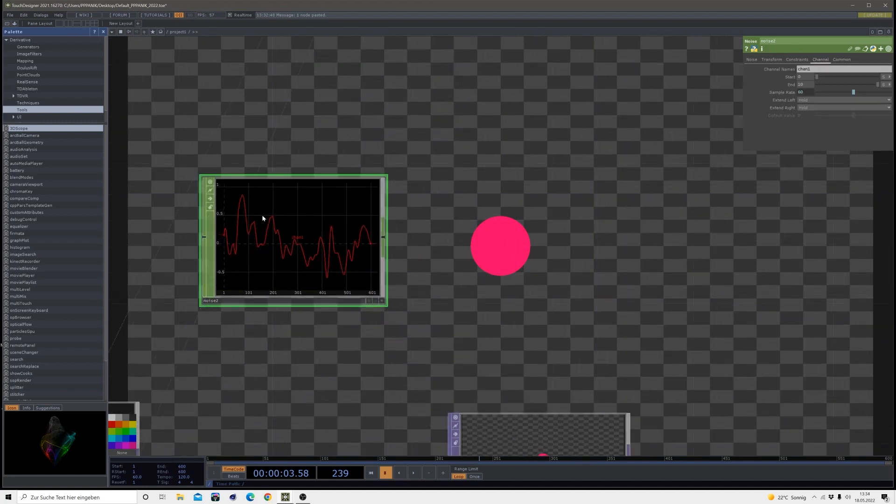
{"action": "left_click", "coordinate": [842, 59]}
{"action": "left_click", "coordinate": [809, 70]}
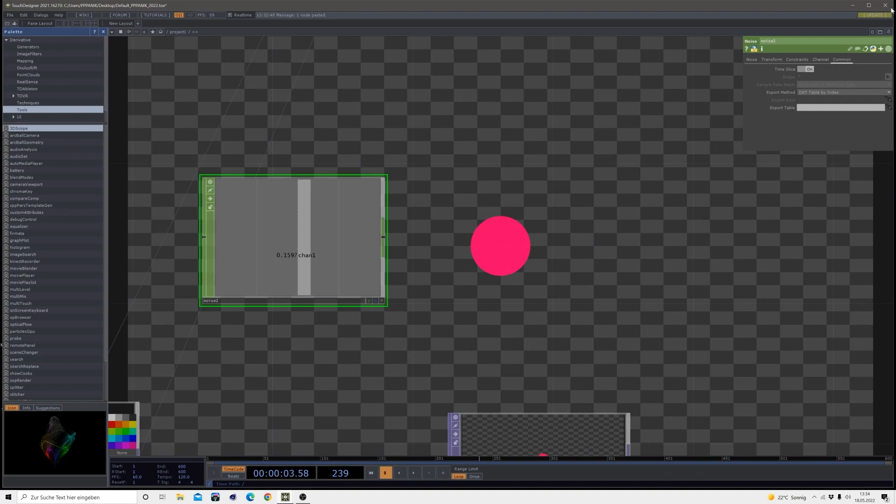
Replace the Noise CHOP's channel names with tx ty
{"action": "left_click", "coordinate": [819, 59]}
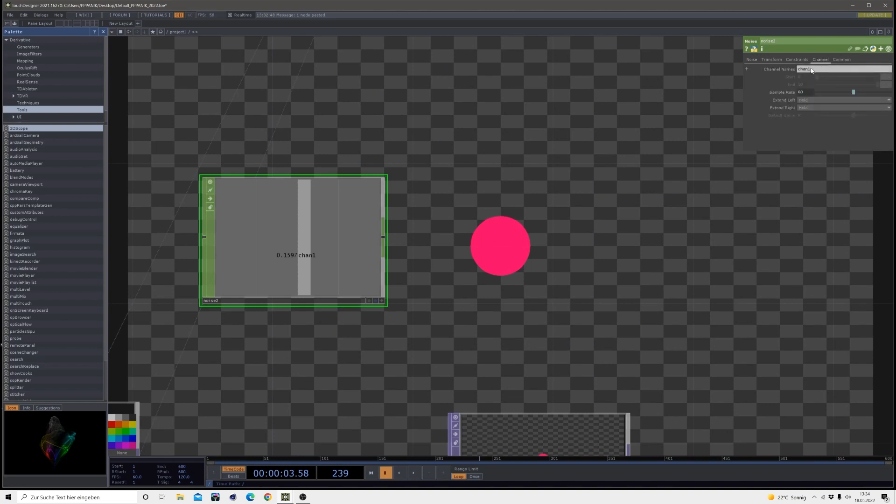
{"action": "left_click", "coordinate": [811, 70]}
{"action": "type", "text": "TX"}
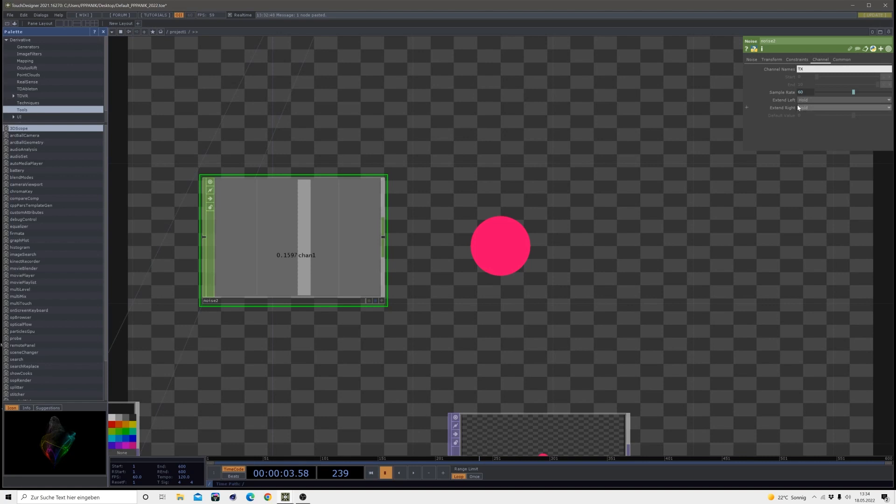
{"action": "key", "text": "BackSpace"}
{"action": "type", "text": "tx ty"}
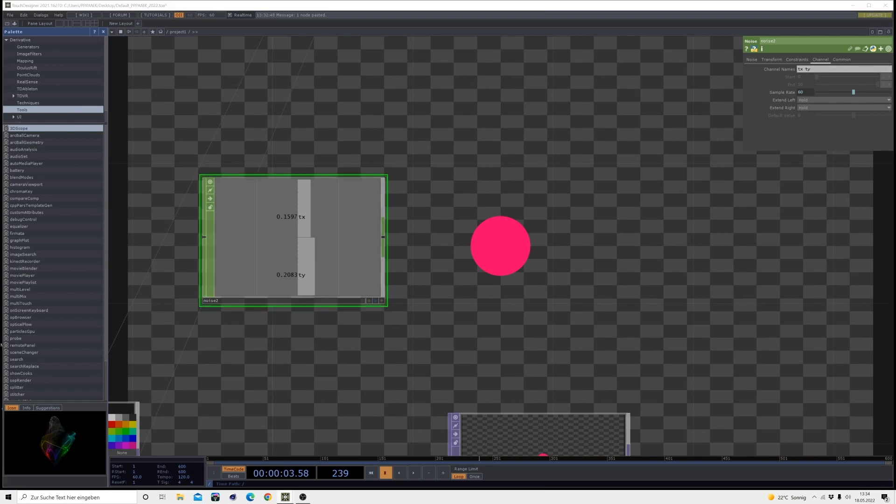
Move the Noise CHOP up slightly and add a Math CHOP connected to its output
{"action": "left_click_drag", "start_coordinate": [247, 239], "coordinate": [233, 200]}
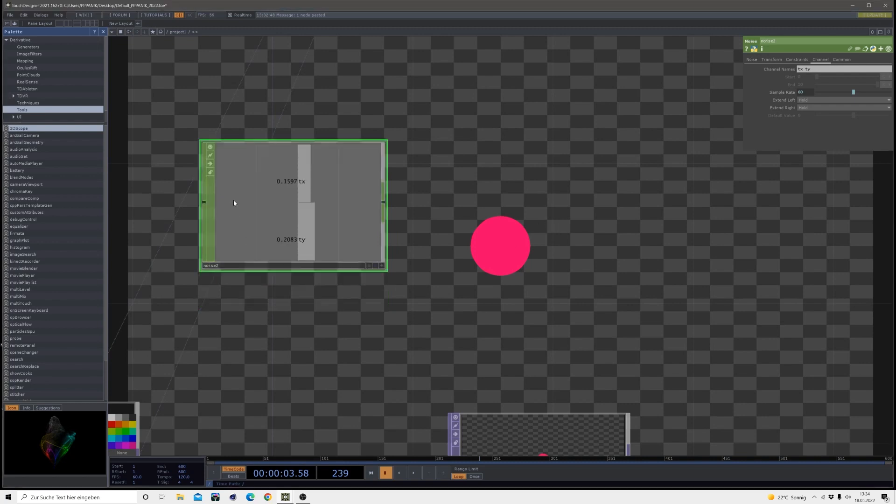
{"action": "left_click_drag", "start_coordinate": [384, 202], "coordinate": [462, 214]}
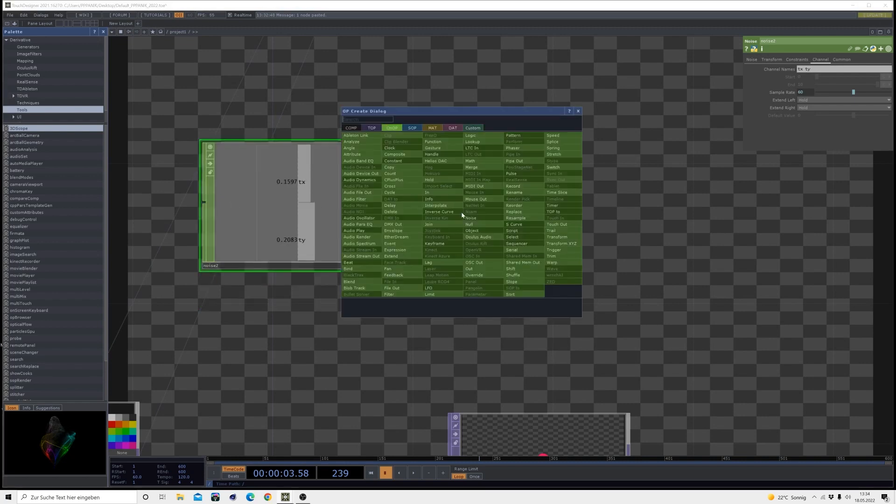
{"action": "left_click", "coordinate": [473, 169]}
{"action": "left_click", "coordinate": [506, 212]}
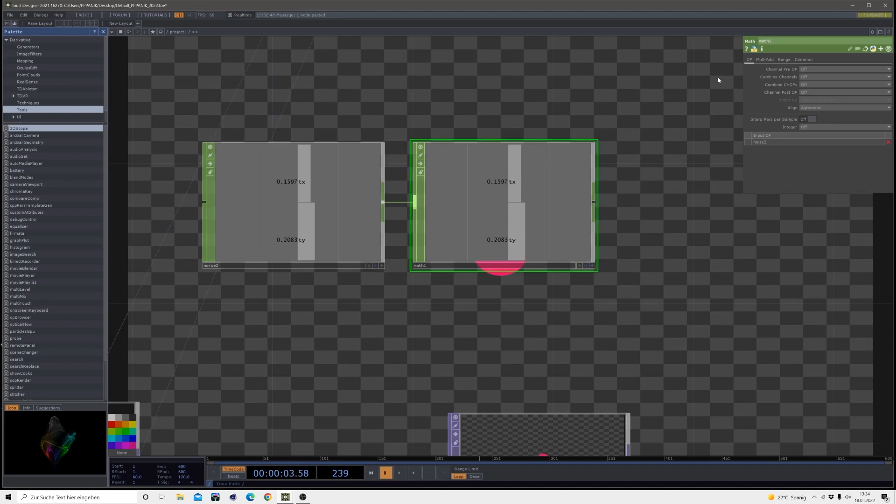
Set the lower limit of the Math CHOP's From Range to -1 and start timeline playback
{"action": "left_click", "coordinate": [795, 60]}
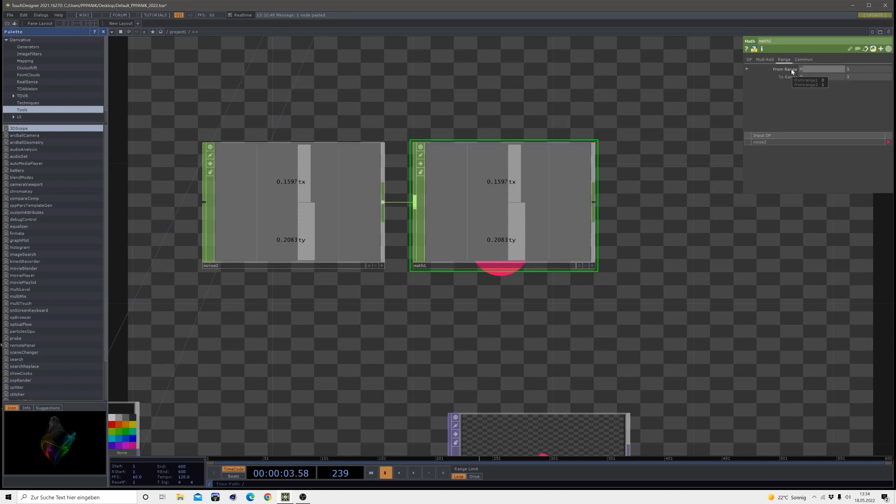
{"action": "type", "text": "-1"}
{"action": "key", "text": "Return"}
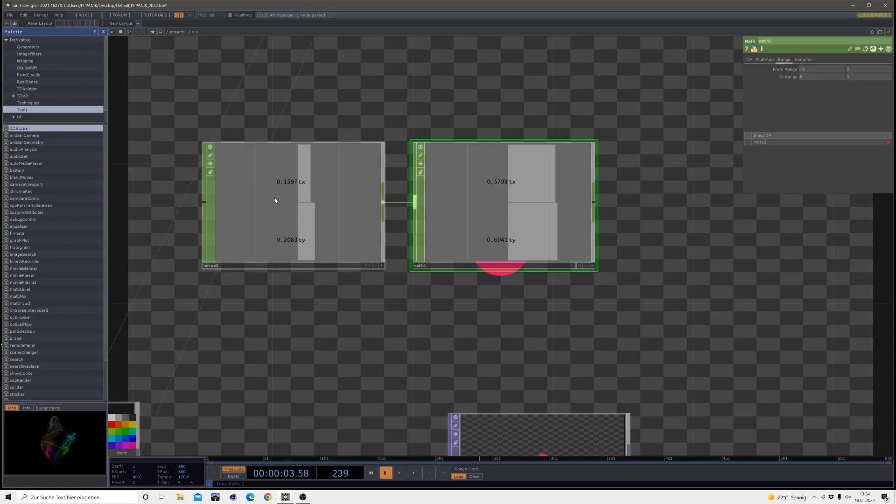
{"action": "key", "text": "space"}
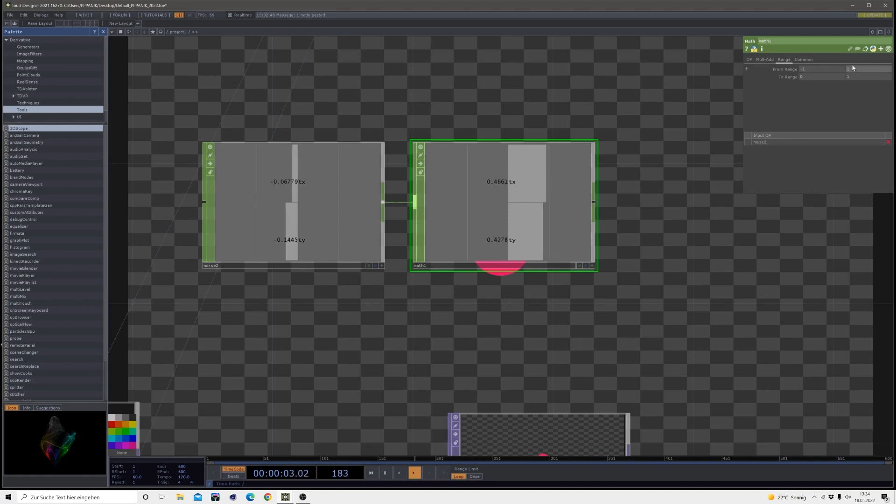
Set the Math CHOP's To Range to -0.7 and 0.7
{"action": "left_click_drag", "start_coordinate": [649, 272], "coordinate": [595, 149]}
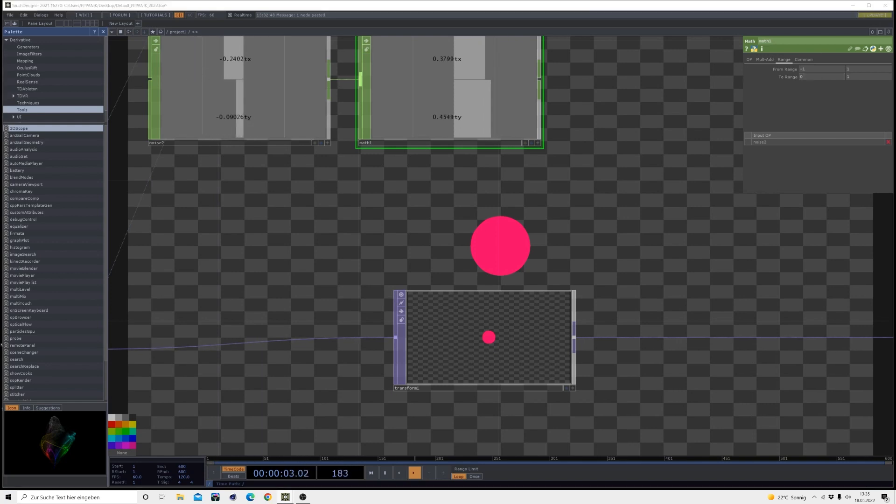
{"action": "left_click", "coordinate": [804, 77]}
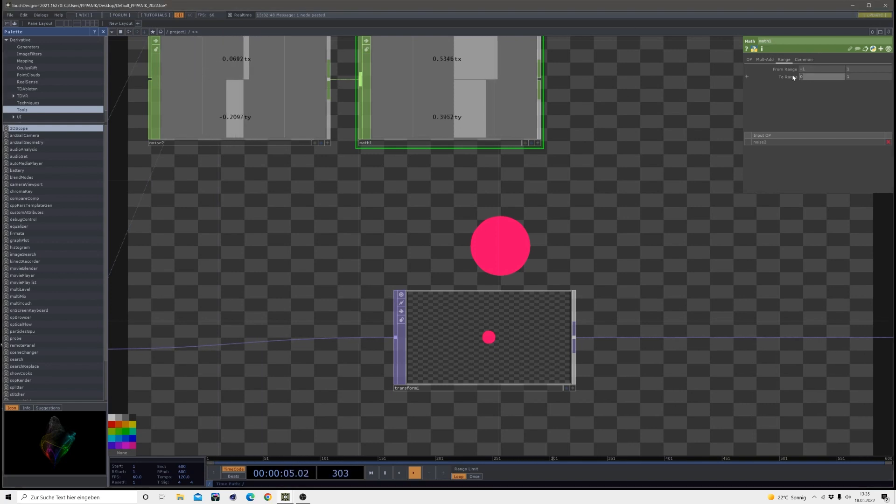
{"action": "type", "text": "-0.7"}
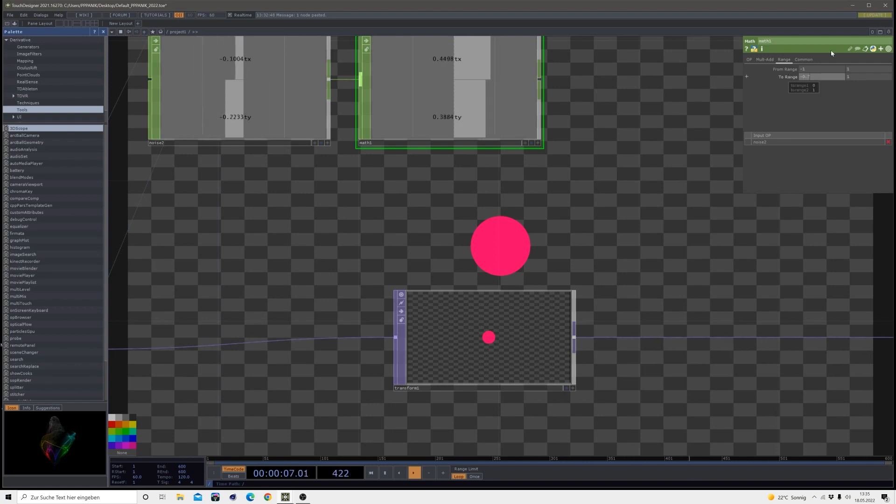
{"action": "left_click", "coordinate": [865, 77]}
{"action": "type", "text": "0.7"}
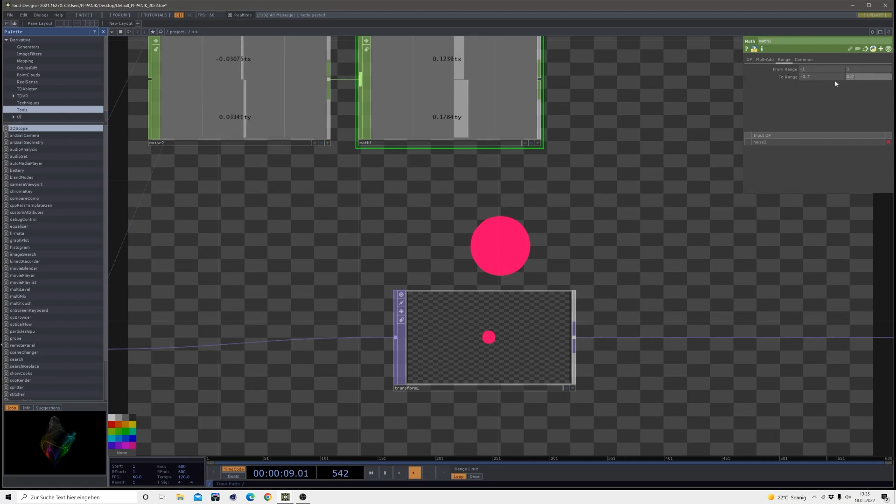
Add a Null CHOP connected to the output of the Math CHOP
{"action": "left_click_drag", "start_coordinate": [525, 264], "coordinate": [510, 335]}
{"action": "right_click", "coordinate": [524, 149]}
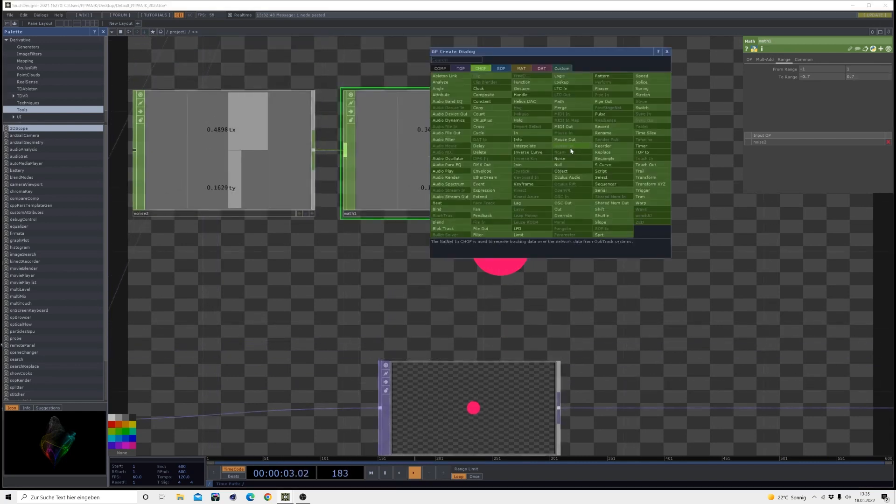
{"action": "left_click", "coordinate": [569, 166]}
{"action": "left_click", "coordinate": [672, 154]}
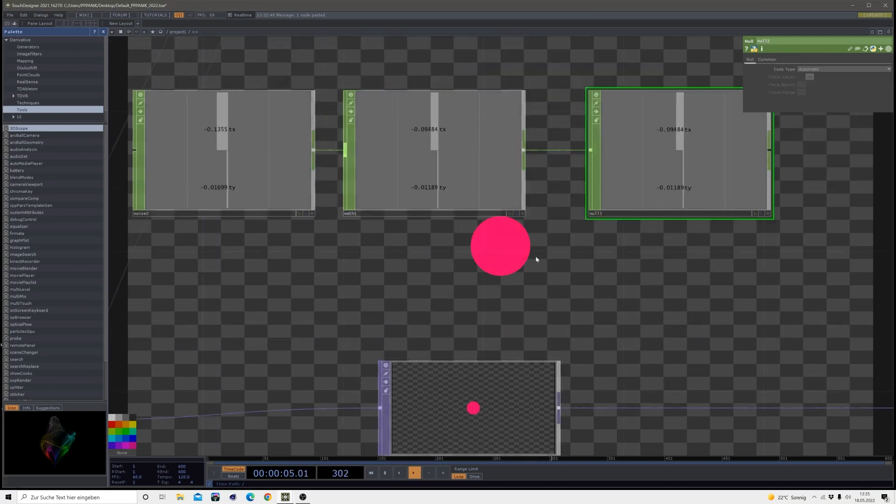
Select the noise, math and null CHOPs together, shrink them and shift them slightly towards the Transform TOP
{"action": "key", "text": "h"}
{"action": "middle_click_drag", "start_coordinate": [580, 269], "coordinate": [432, 246]}
{"action": "left_click_drag", "start_coordinate": [432, 246], "coordinate": [304, 228]}
{"action": "right_click_drag", "start_coordinate": [612, 236], "coordinate": [298, 164]}
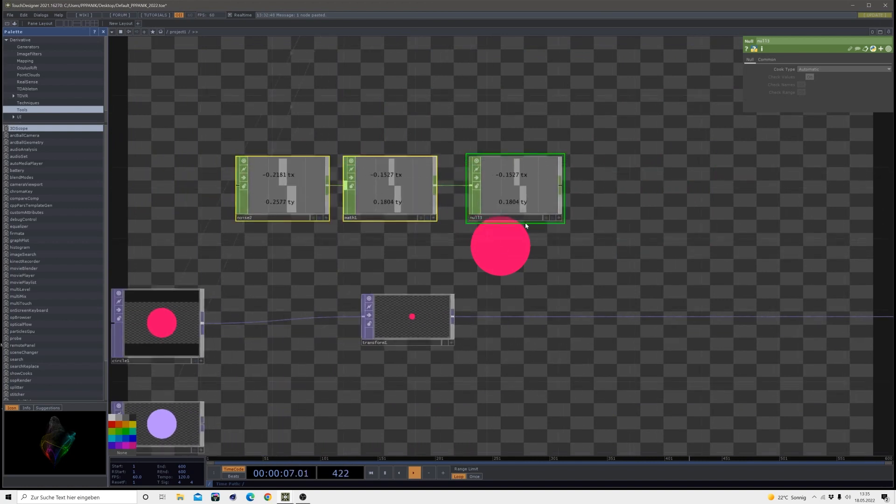
{"action": "left_click_drag", "start_coordinate": [564, 222], "coordinate": [526, 199]}
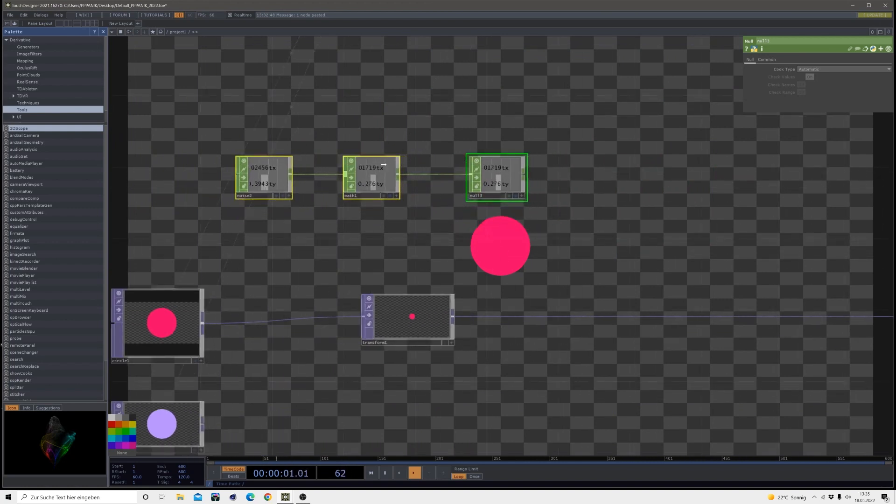
{"action": "left_click_drag", "start_coordinate": [390, 192], "coordinate": [408, 196]}
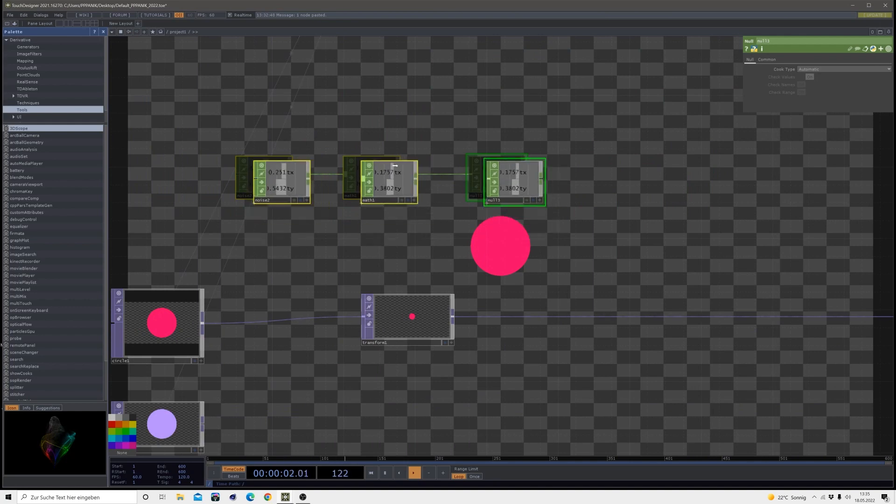
{"action": "left_click", "coordinate": [449, 231]}
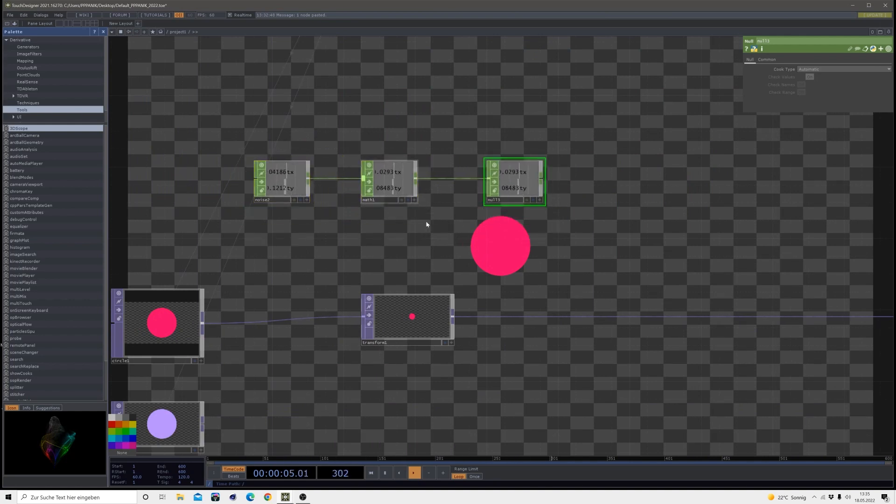
Make the Null CHOP's viewer active and link its tx and ty channels to the Transform TOP's X and Y translate
{"action": "left_click", "coordinate": [539, 200]}
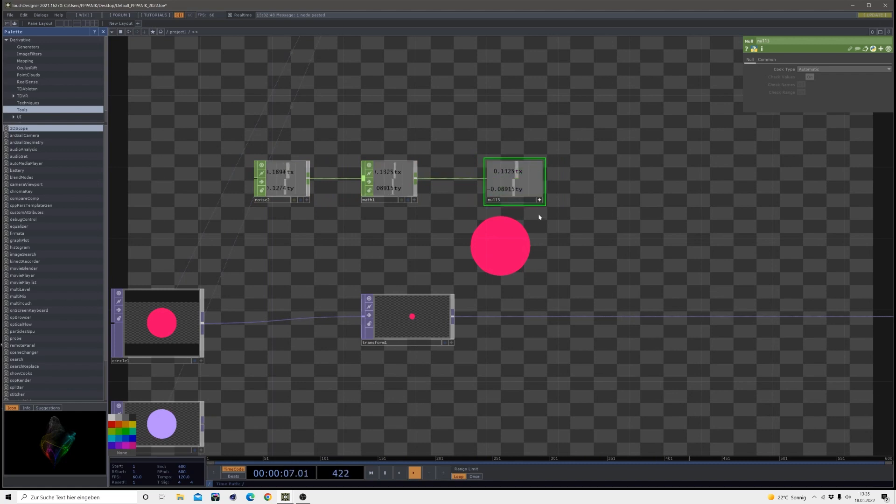
{"action": "left_click_drag", "start_coordinate": [518, 169], "coordinate": [817, 75]}
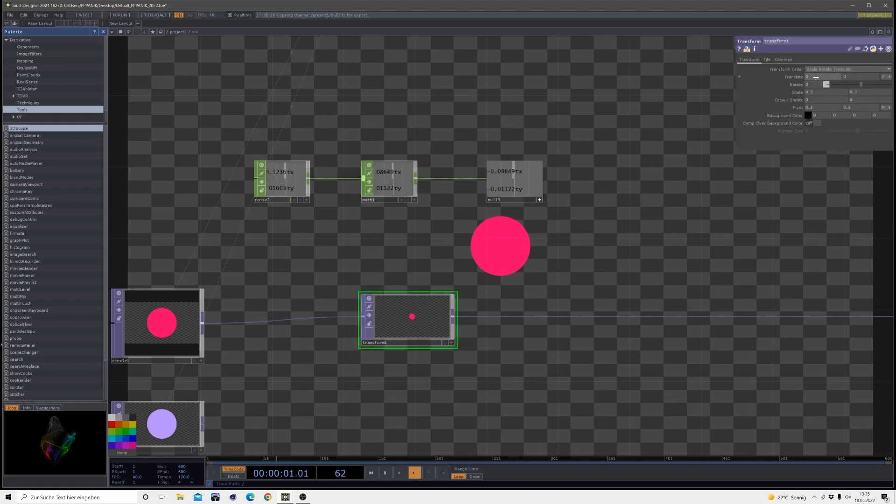
{"action": "left_click", "coordinate": [815, 72]}
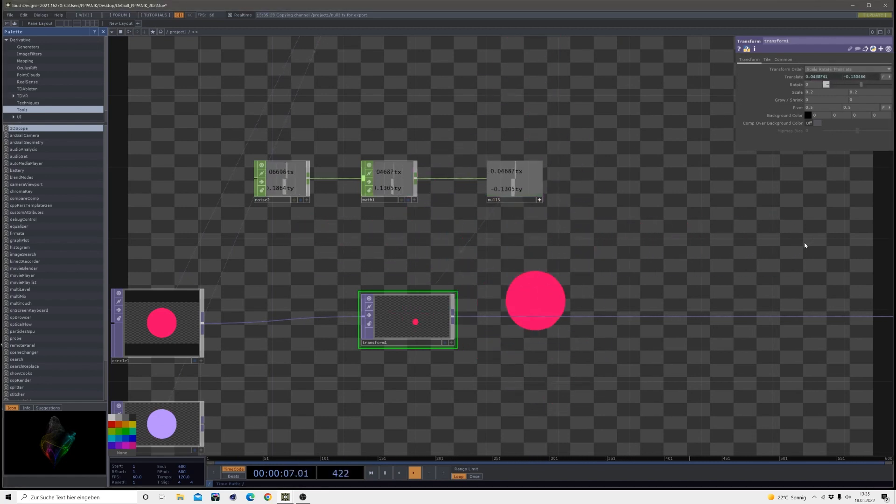
Try a limit value of 1 in the Math CHOP's To Range
{"action": "left_click", "coordinate": [391, 188]}
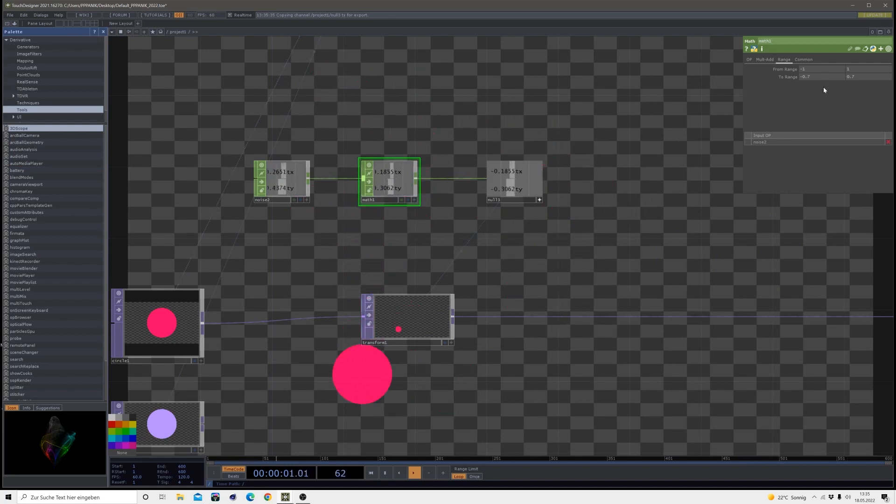
{"action": "left_click_drag", "start_coordinate": [811, 78], "coordinate": [802, 77]}
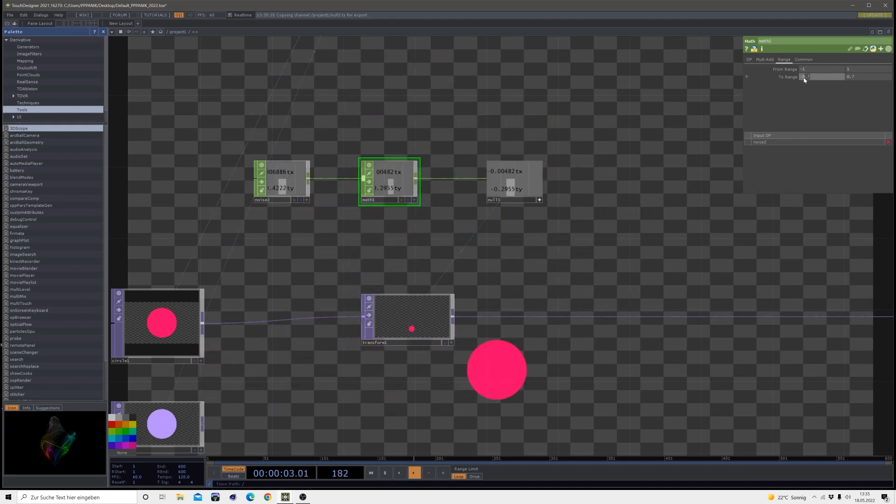
{"action": "type", "text": "1"}
{"action": "key", "text": "Return"}
{"action": "left_click", "coordinate": [856, 77]}
{"action": "type", "text": "1"}
{"action": "key", "text": "Return"}
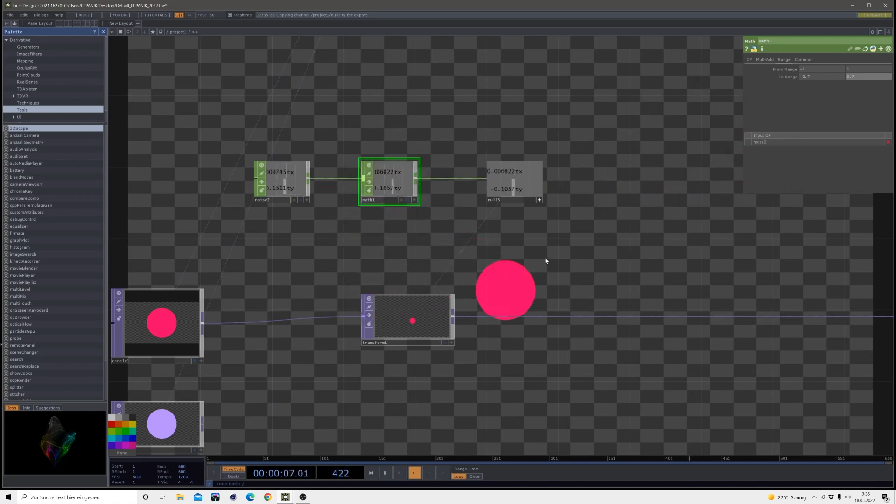
Duplicate the Transform TOP below the original and connect the purple circle to the copy's input
{"action": "scroll", "coordinate": [546, 260], "scroll_direction": "down", "scroll_amount": 2}
{"action": "left_click_drag", "start_coordinate": [464, 224], "coordinate": [401, 184]}
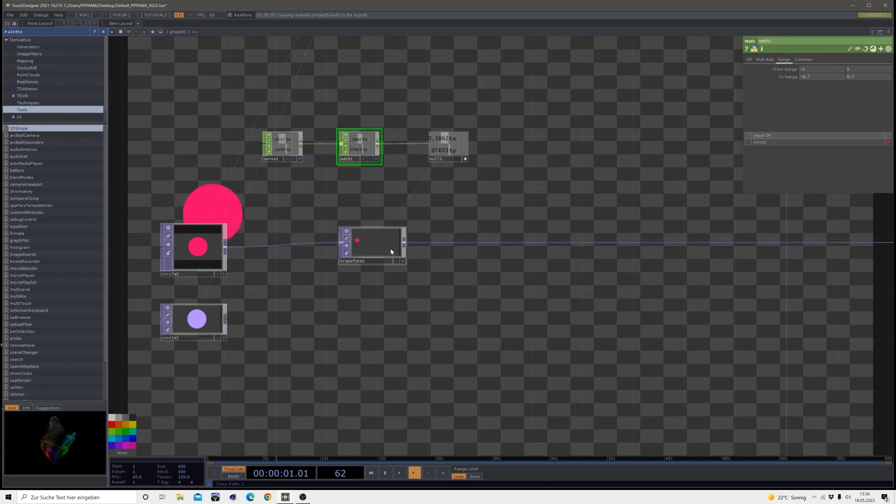
{"action": "left_click", "coordinate": [397, 231]}
{"action": "key", "text": "ctrl+c"}
{"action": "key", "text": "ctrl+v"}
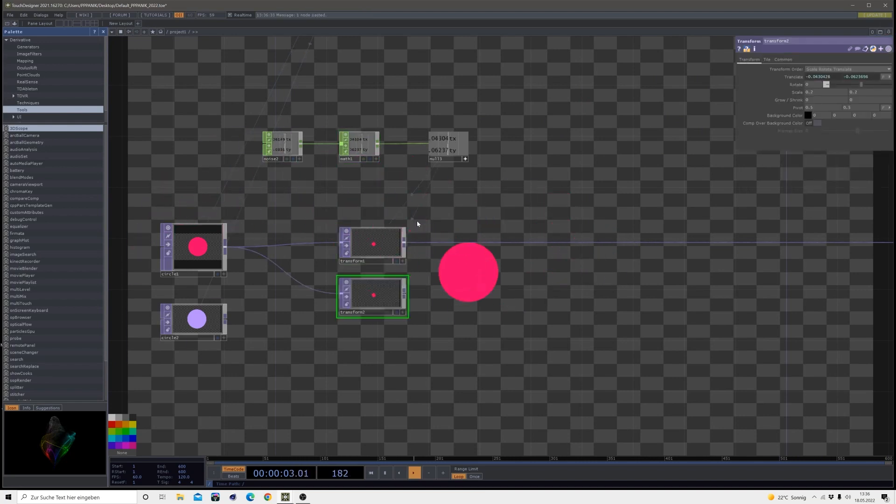
{"action": "left_click_drag", "start_coordinate": [225, 319], "coordinate": [319, 284]}
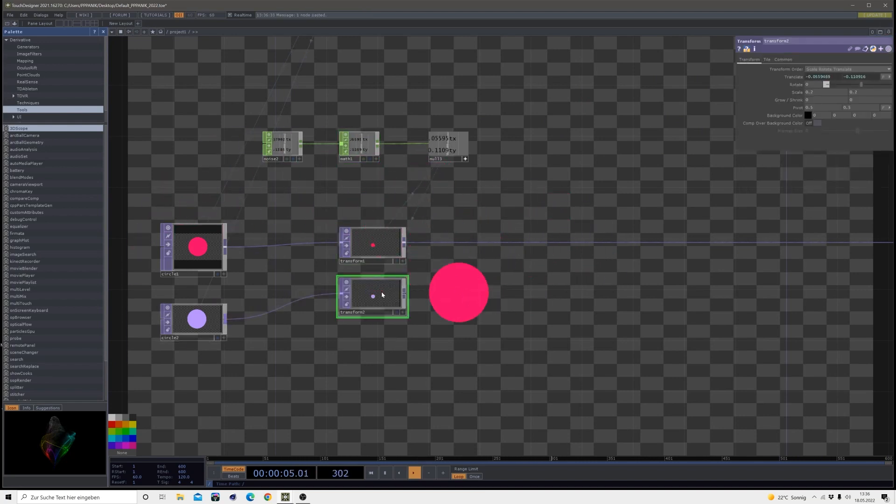
Move the duplicated Transform TOP down so it lines up with the purple circle, and compare both circles' motion
{"action": "left_click_drag", "start_coordinate": [382, 293], "coordinate": [381, 318]}
{"action": "left_click_drag", "start_coordinate": [471, 346], "coordinate": [471, 325]}
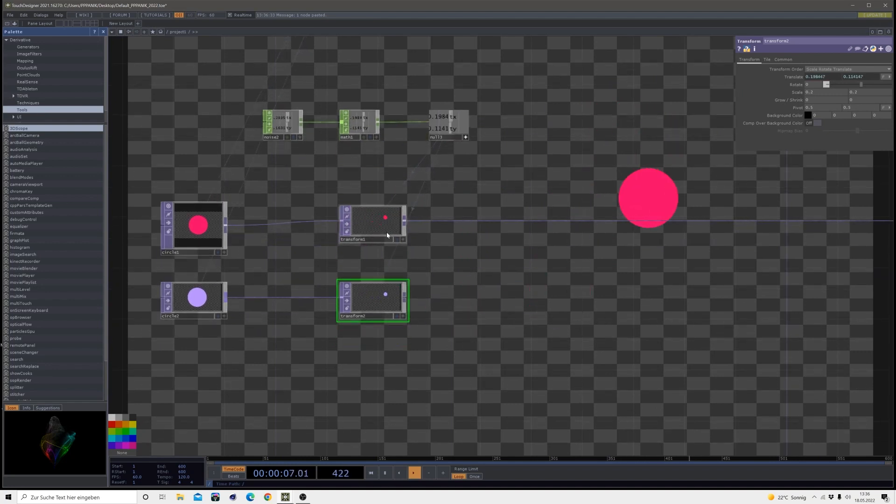
{"action": "left_click_drag", "start_coordinate": [387, 235], "coordinate": [381, 243]}
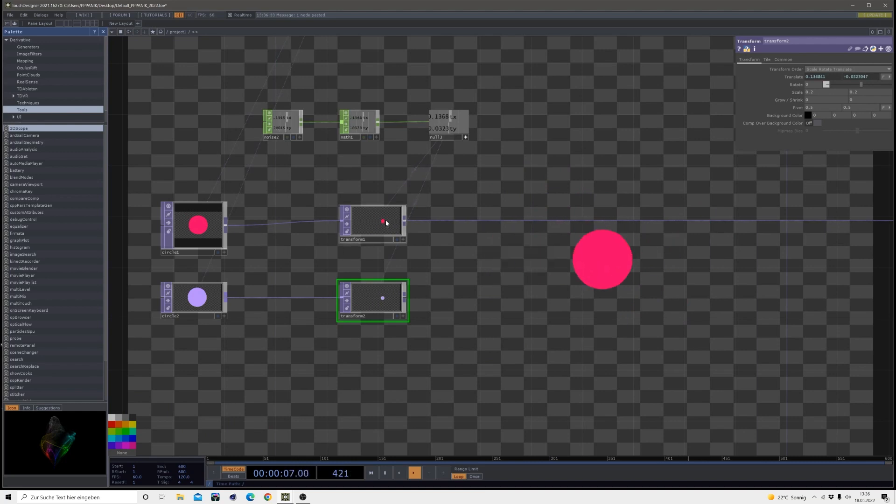
{"action": "scroll", "coordinate": [367, 310], "scroll_direction": "up", "scroll_amount": 5}
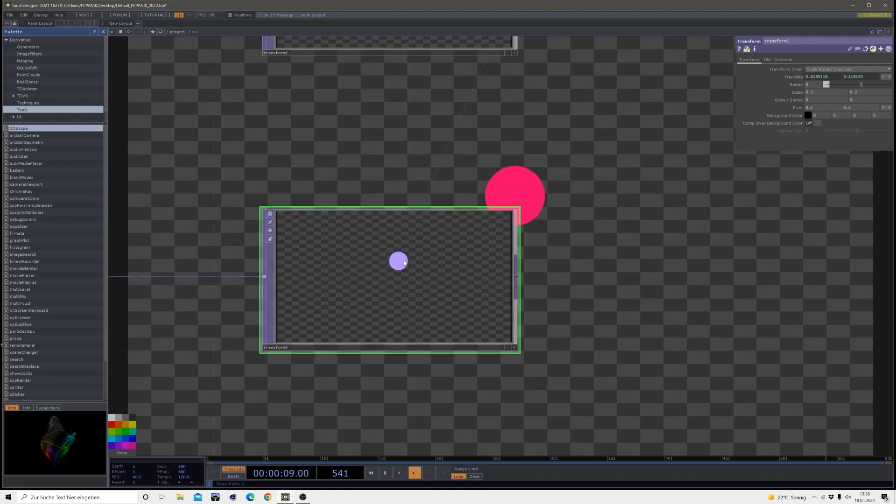
{"action": "scroll", "coordinate": [404, 256], "scroll_direction": "down", "scroll_amount": 5}
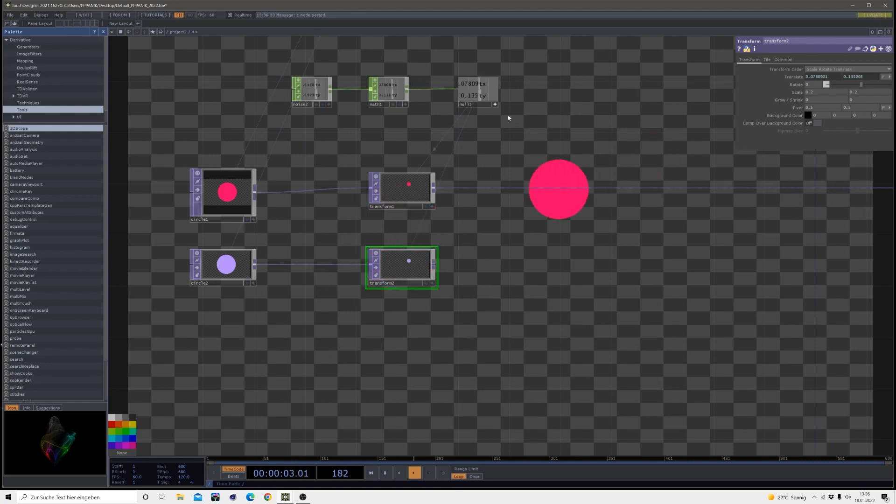
Duplicate the noise, math and null CHOP chain and place the copies beneath the purple circle's Transform TOP
{"action": "left_click", "coordinate": [303, 77]}
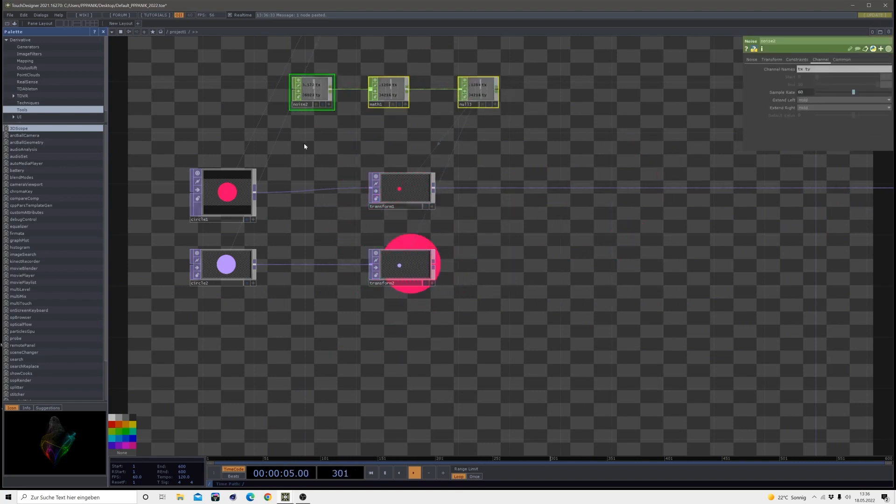
{"action": "left_click_drag", "start_coordinate": [390, 347], "coordinate": [390, 278]}
{"action": "key", "text": "ctrl+v"}
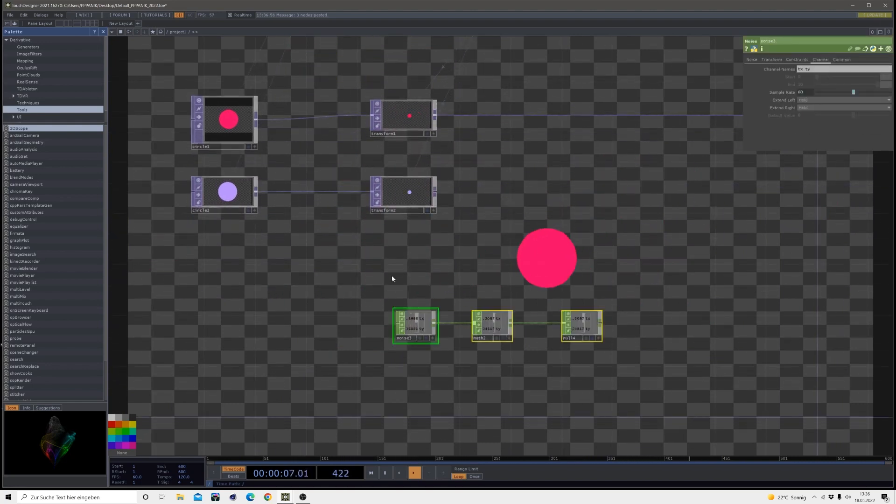
{"action": "left_click_drag", "start_coordinate": [576, 329], "coordinate": [474, 265]}
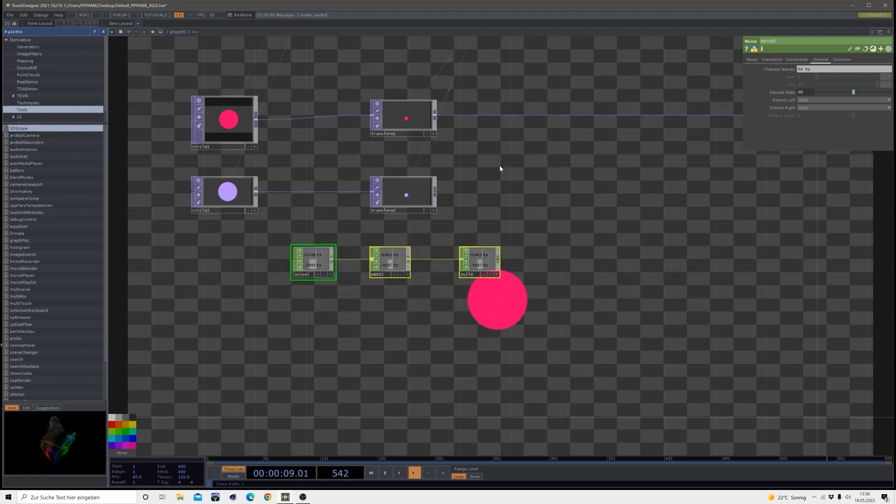
{"action": "left_click_drag", "start_coordinate": [498, 171], "coordinate": [496, 246]}
Set the seed of the copied Noise CHOP to 3.52
{"action": "left_click", "coordinate": [314, 327]}
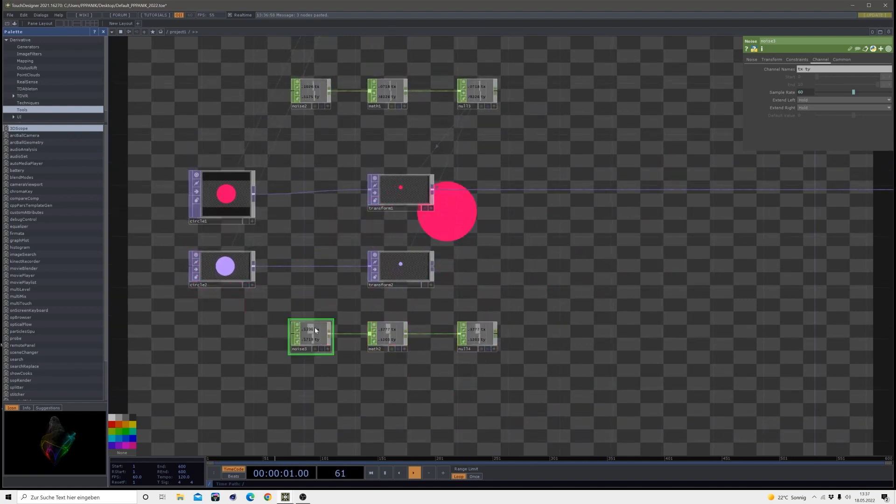
{"action": "left_click", "coordinate": [752, 60]}
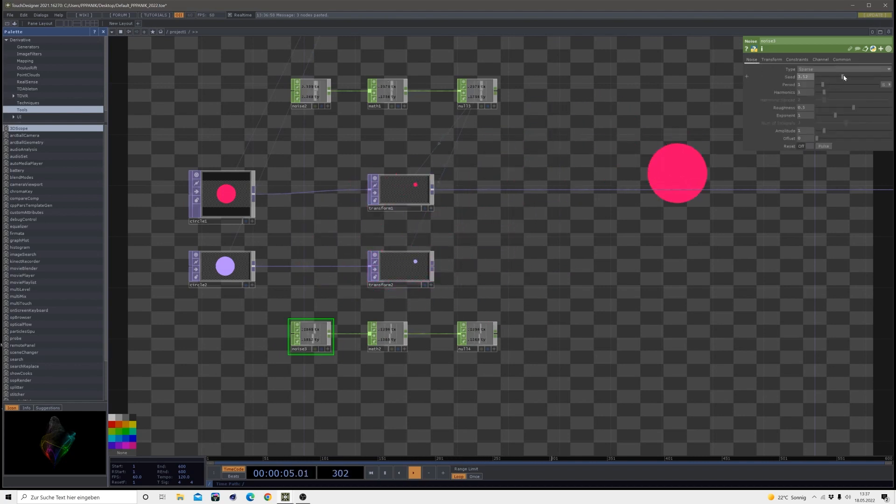
Make the copied Null CHOP's viewer active and link its tx and ty channels to the purple circle's Transform translate values
{"action": "left_click", "coordinate": [494, 349]}
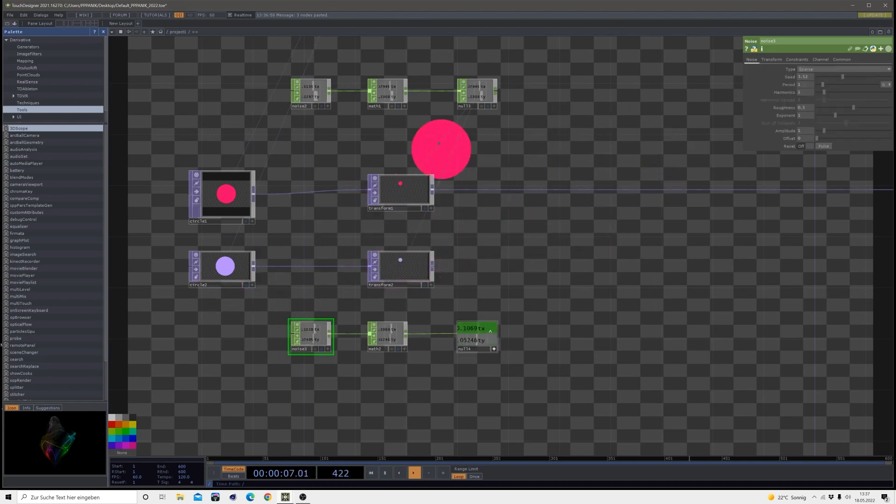
{"action": "left_click", "coordinate": [398, 272]}
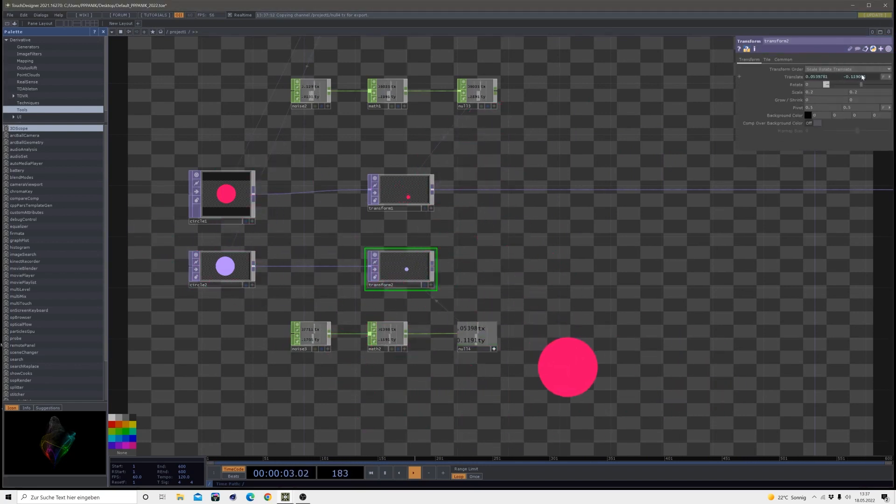
{"action": "scroll", "coordinate": [396, 254], "scroll_direction": "up", "scroll_amount": 5}
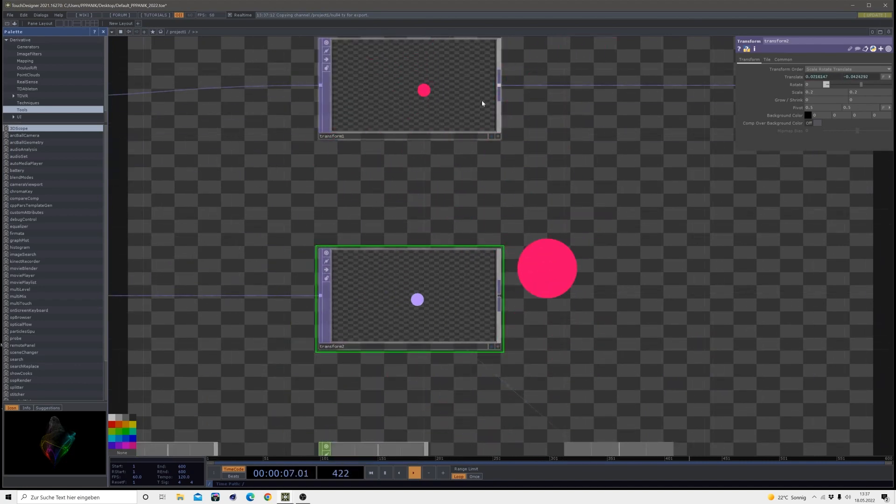
Insert a Composite TOP into the wire after the pink circle's Transform TOP, placing it between the two transform rows
{"action": "scroll", "coordinate": [597, 194], "scroll_direction": "down", "scroll_amount": 2}
{"action": "scroll", "coordinate": [584, 205], "scroll_direction": "down", "scroll_amount": 2}
{"action": "left_click_drag", "start_coordinate": [581, 209], "coordinate": [410, 230]}
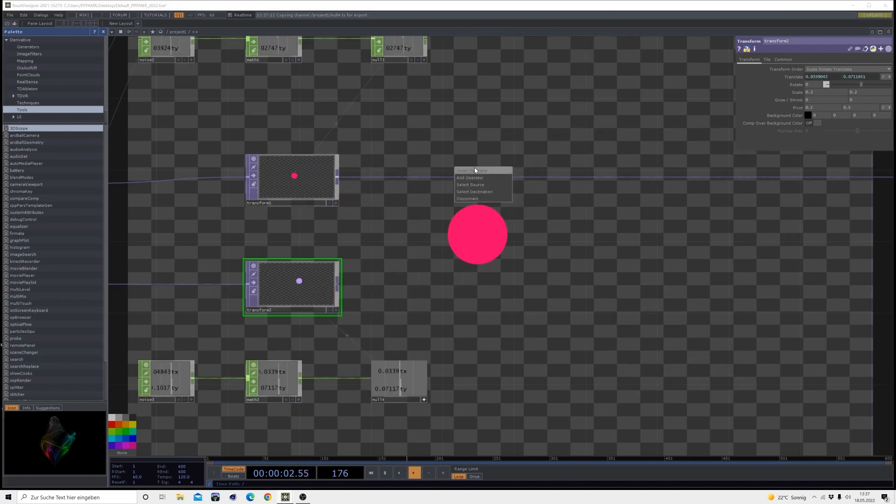
{"action": "left_click", "coordinate": [474, 169]}
{"action": "left_click", "coordinate": [382, 161]}
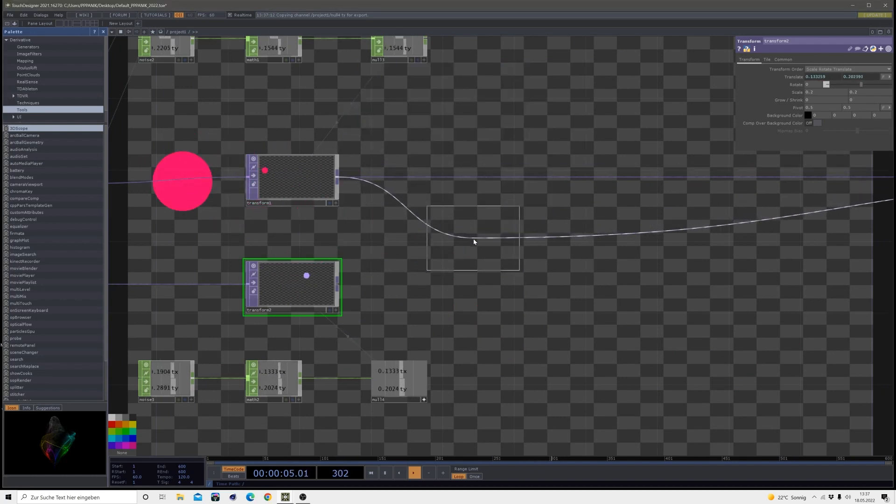
{"action": "left_click", "coordinate": [474, 240]}
Set the Composite TOP's operation to Over and connect the purple circle's Transform TOP as its second input
{"action": "left_click", "coordinate": [843, 99]}
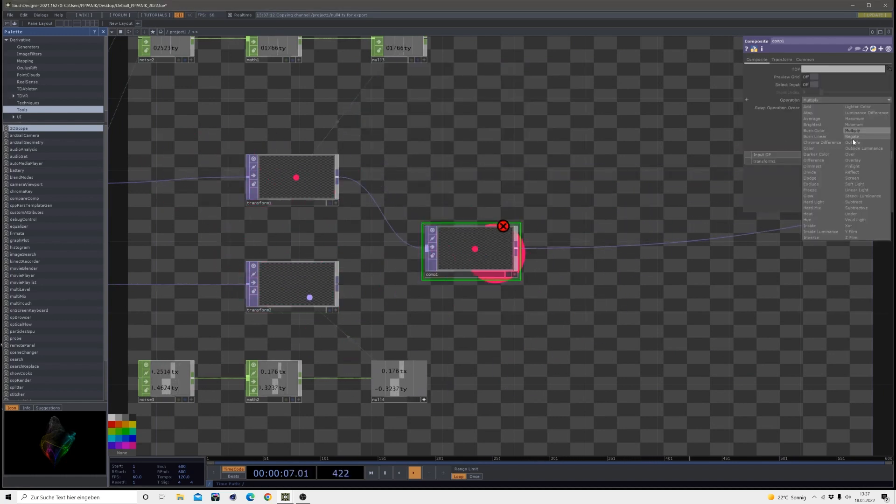
{"action": "left_click", "coordinate": [851, 154]}
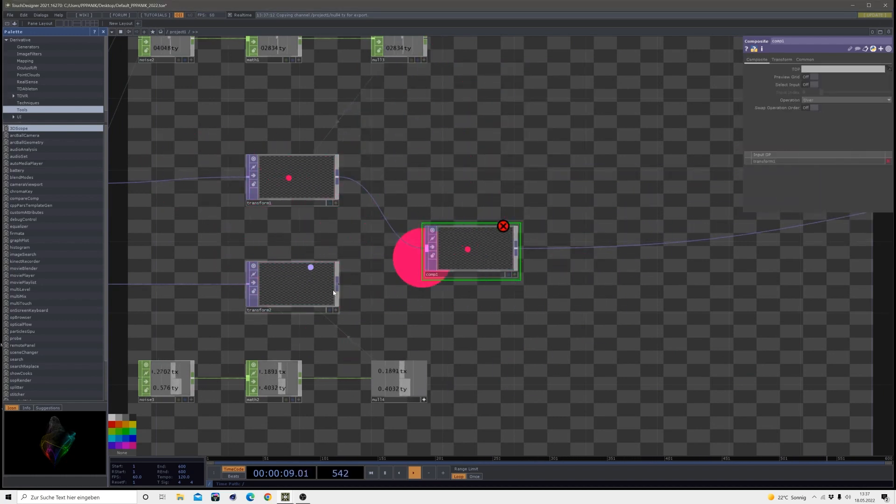
{"action": "left_click_drag", "start_coordinate": [337, 283], "coordinate": [427, 250]}
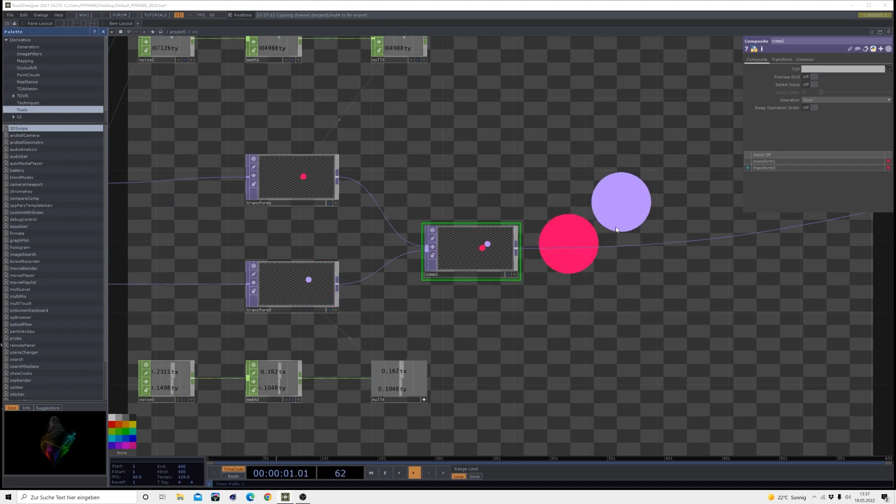
Set the period of both Noise CHOPs to 4
{"action": "scroll", "coordinate": [535, 146], "scroll_direction": "down", "scroll_amount": 2}
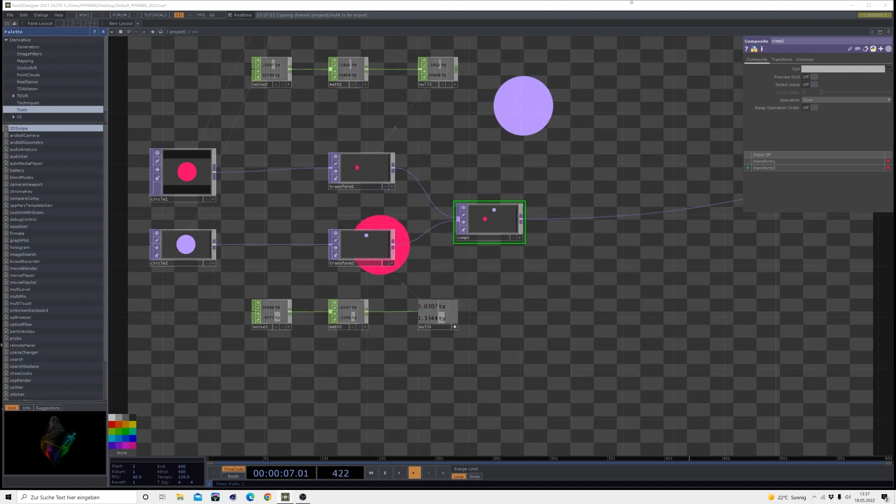
{"action": "left_click", "coordinate": [272, 71]}
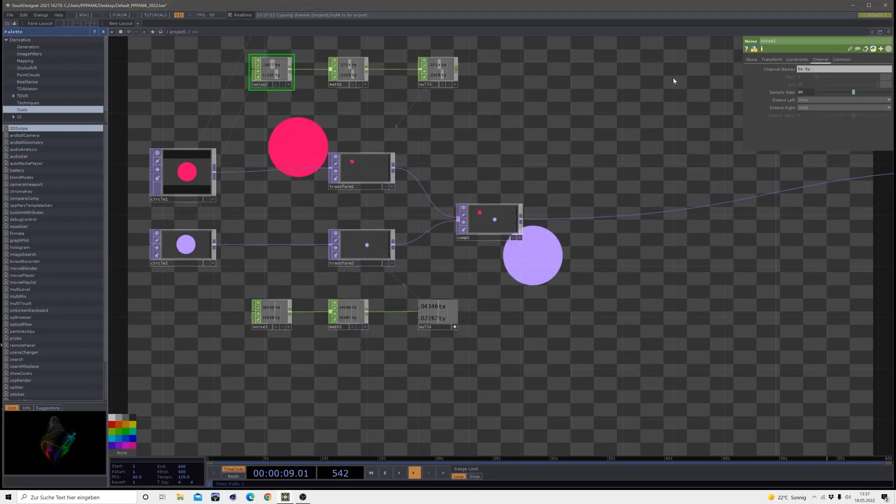
{"action": "left_click", "coordinate": [751, 59]}
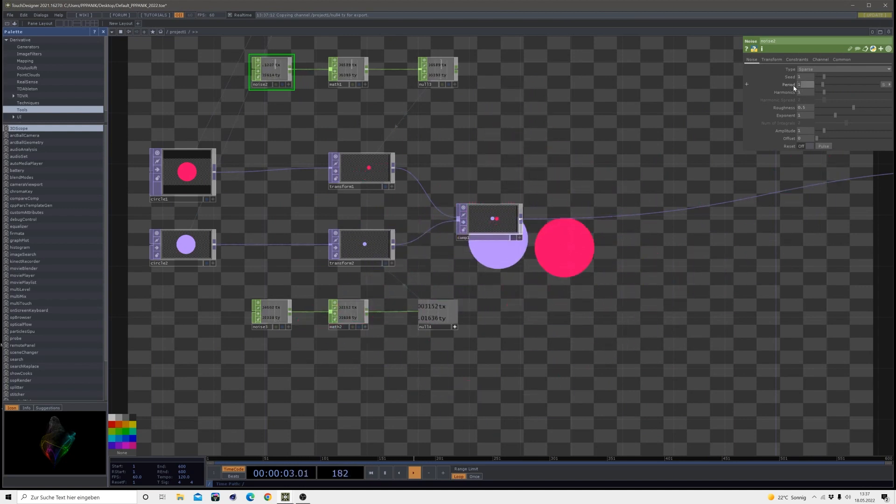
{"action": "type", "text": "4"}
{"action": "key", "text": "Return"}
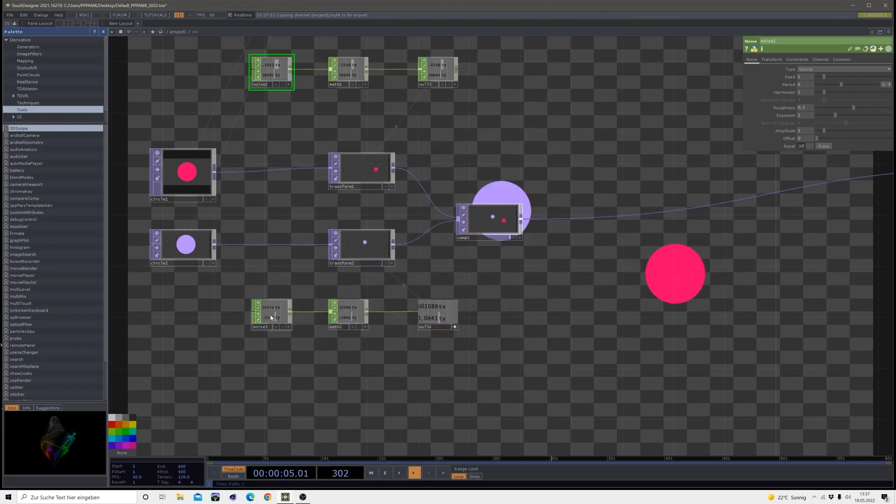
{"action": "left_click", "coordinate": [271, 317]}
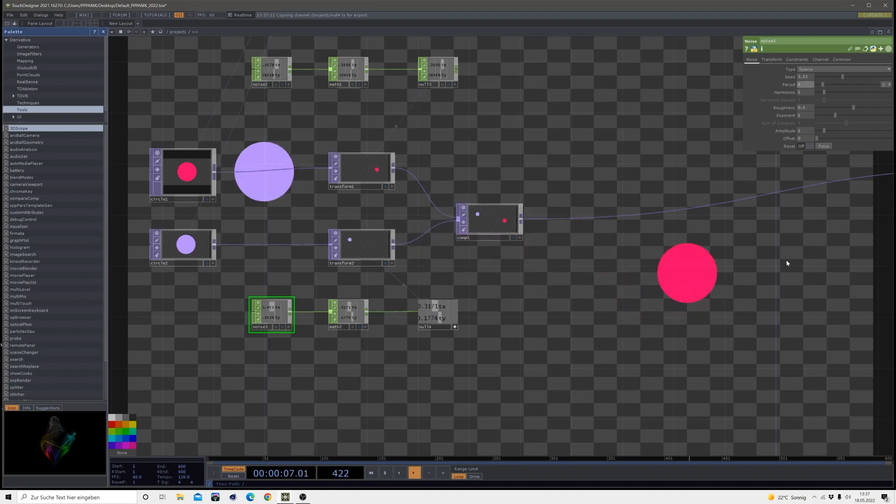
{"action": "key", "text": "Return"}
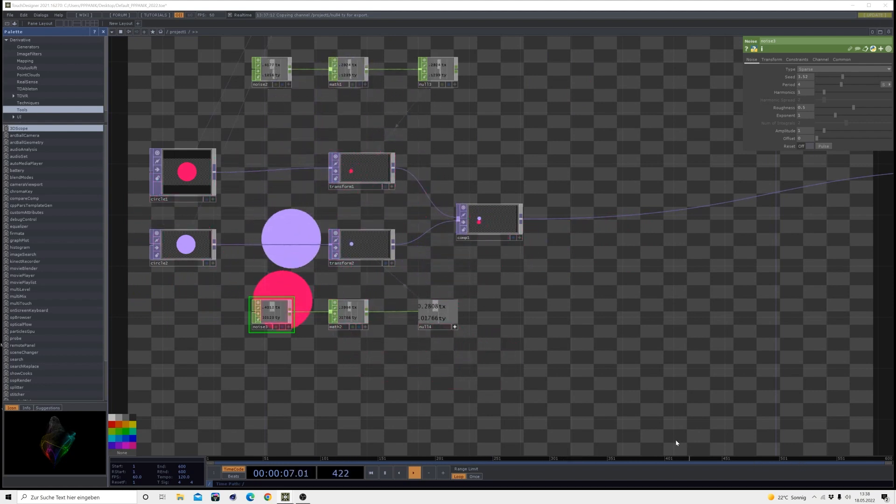
Move the final Null TOP level with the Composite TOP so their connecting wire runs straight
{"action": "left_click_drag", "start_coordinate": [670, 271], "coordinate": [540, 244]}
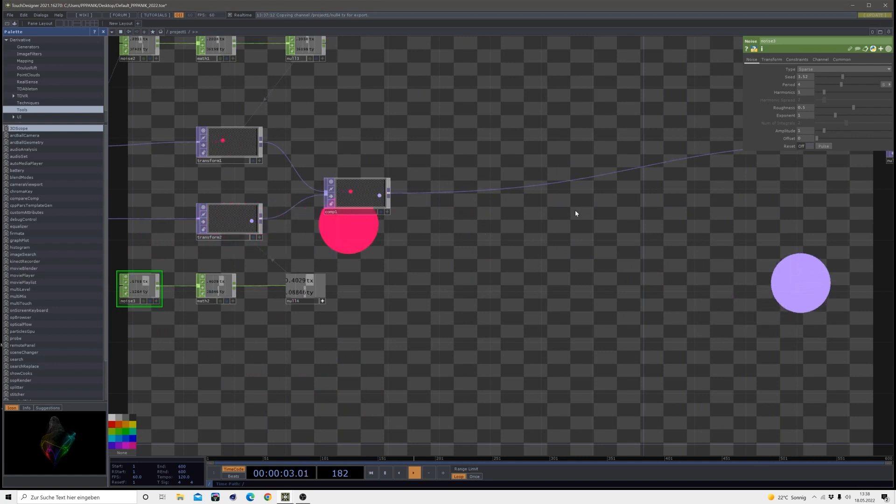
{"action": "left_click_drag", "start_coordinate": [453, 228], "coordinate": [293, 238]}
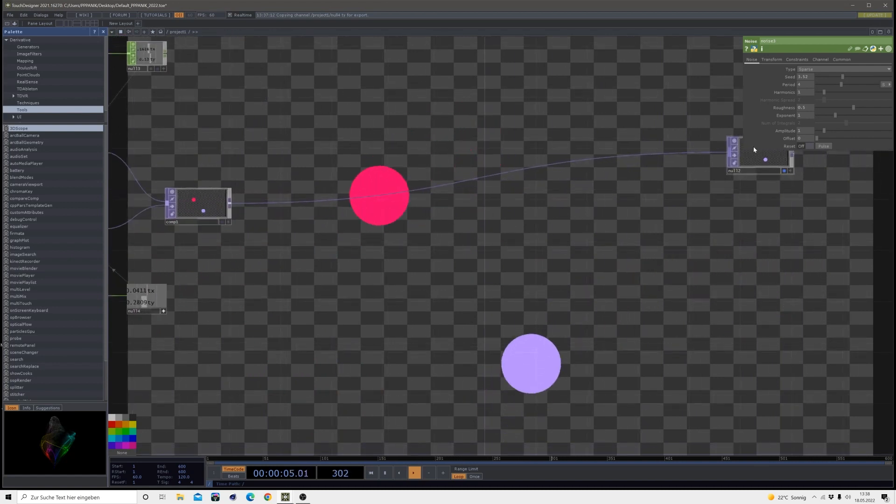
{"action": "left_click_drag", "start_coordinate": [764, 159], "coordinate": [794, 209]}
{"action": "left_click_drag", "start_coordinate": [379, 317], "coordinate": [417, 311]}
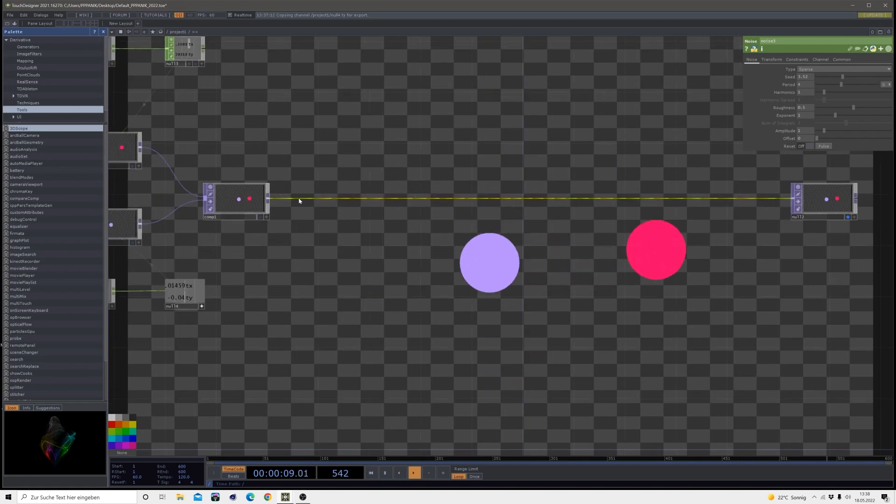
Insert a Blur TOP into the wire right after the Composite TOP
{"action": "right_click", "coordinate": [299, 197]}
{"action": "left_click", "coordinate": [306, 190]}
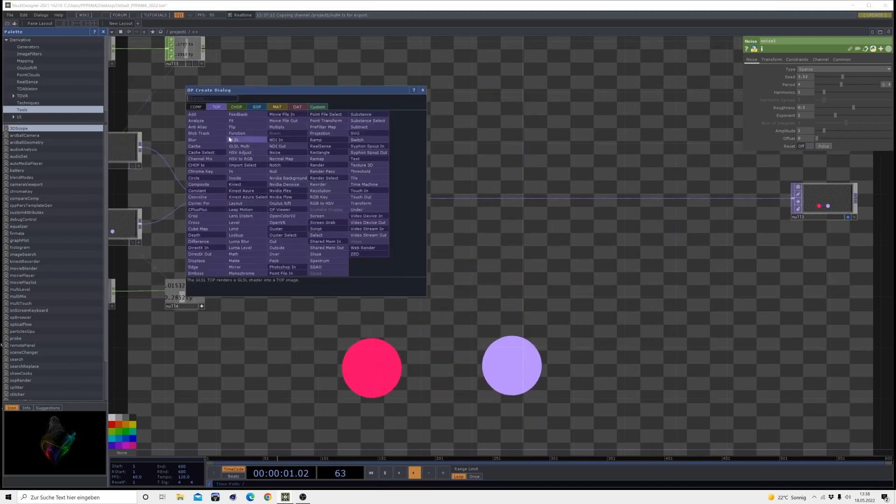
{"action": "left_click", "coordinate": [205, 140]}
{"action": "left_click", "coordinate": [354, 205]}
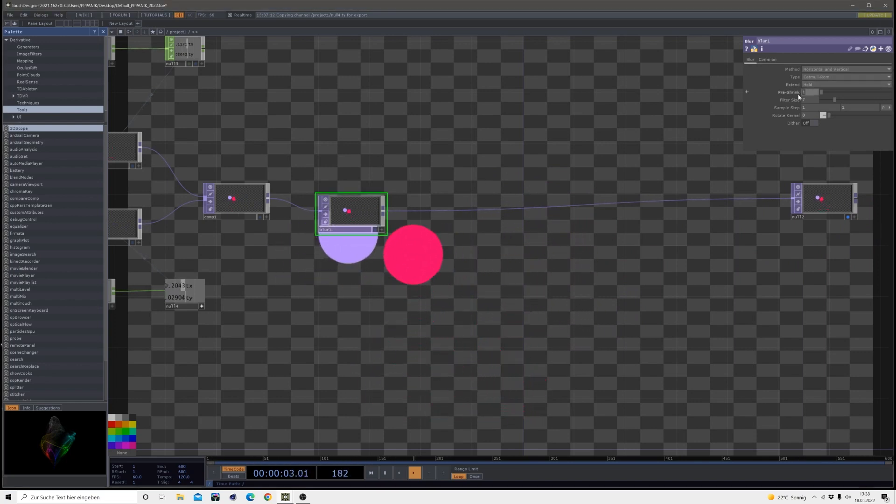
Set the Blur TOP's pre-shrink to 4 and its filter size to 32
{"action": "type", "text": "4"}
{"action": "left_click", "coordinate": [808, 101]}
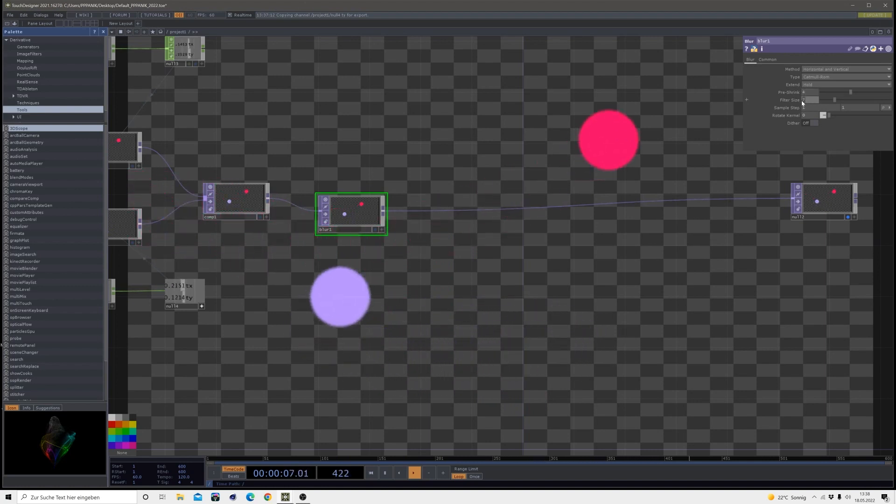
{"action": "type", "text": "32"}
{"action": "key", "text": "Return"}
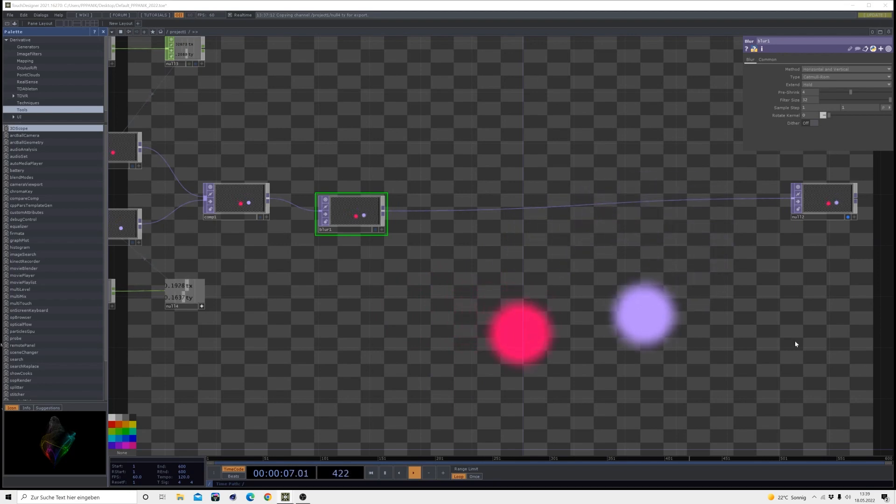
Add a Noise TOP below and beyond the Blur TOP and connect the blur's output to both of its inputs
{"action": "key", "text": "h"}
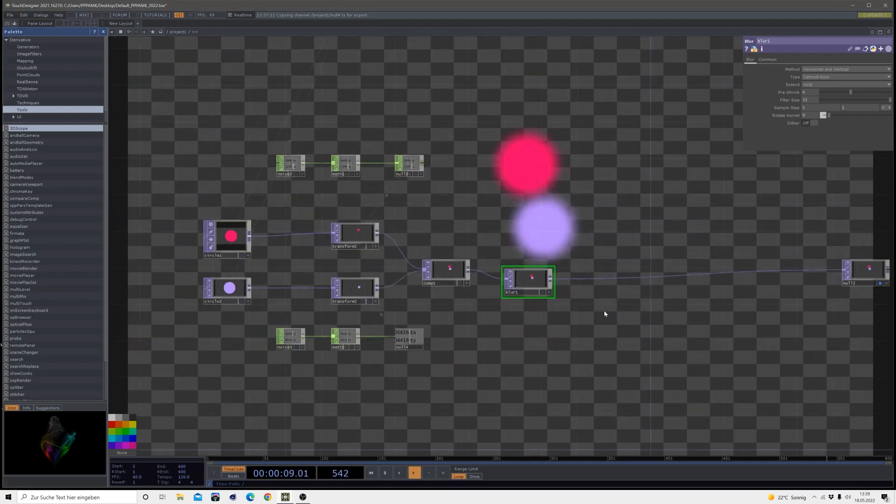
{"action": "left_click_drag", "start_coordinate": [603, 310], "coordinate": [466, 292]}
{"action": "left_click_drag", "start_coordinate": [331, 152], "coordinate": [348, 159]}
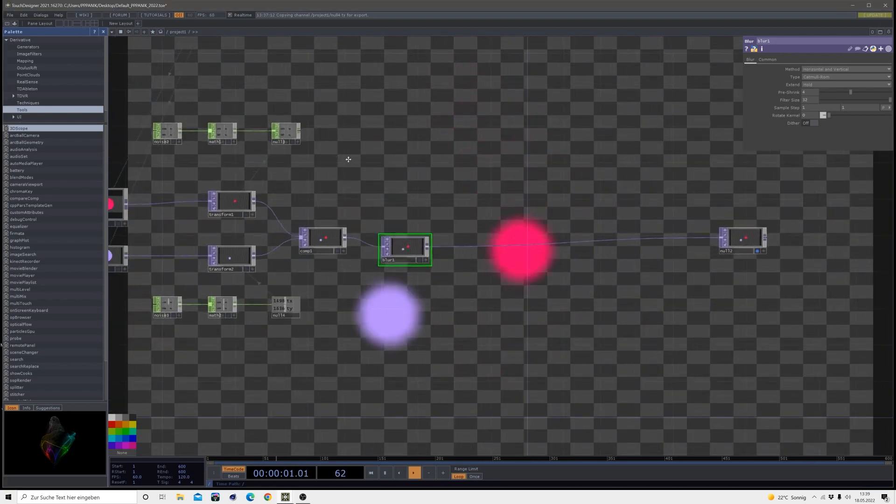
{"action": "key", "text": "Tab"}
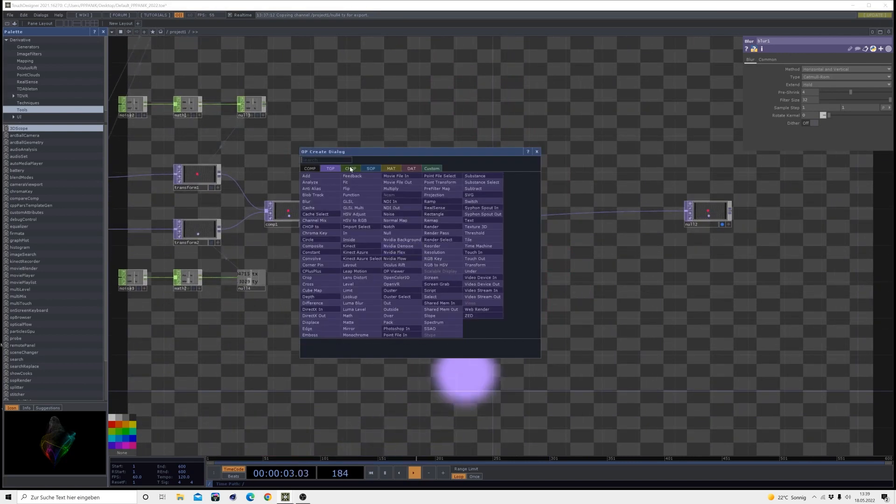
{"action": "left_click", "coordinate": [389, 214]}
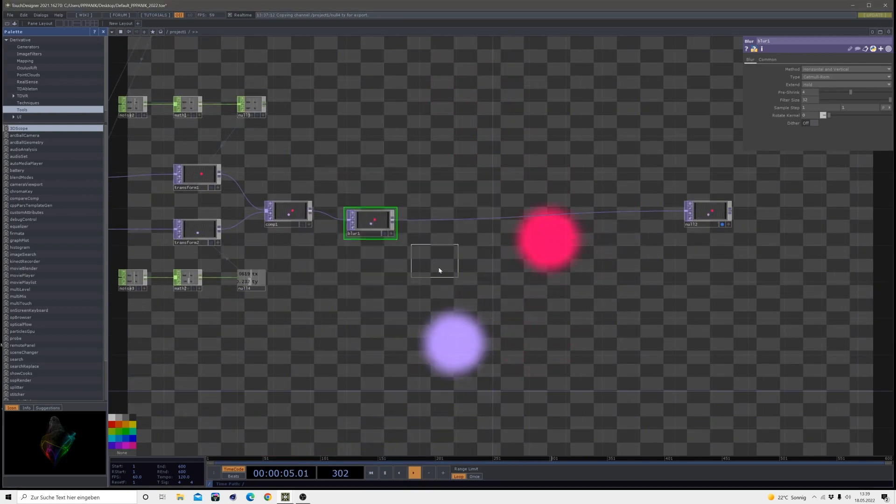
{"action": "left_click", "coordinate": [447, 279]}
{"action": "scroll", "coordinate": [400, 252], "scroll_direction": "up", "scroll_amount": 2}
{"action": "left_click_drag", "start_coordinate": [386, 200], "coordinate": [457, 279]}
{"action": "left_click_drag", "start_coordinate": [388, 192], "coordinate": [457, 296]}
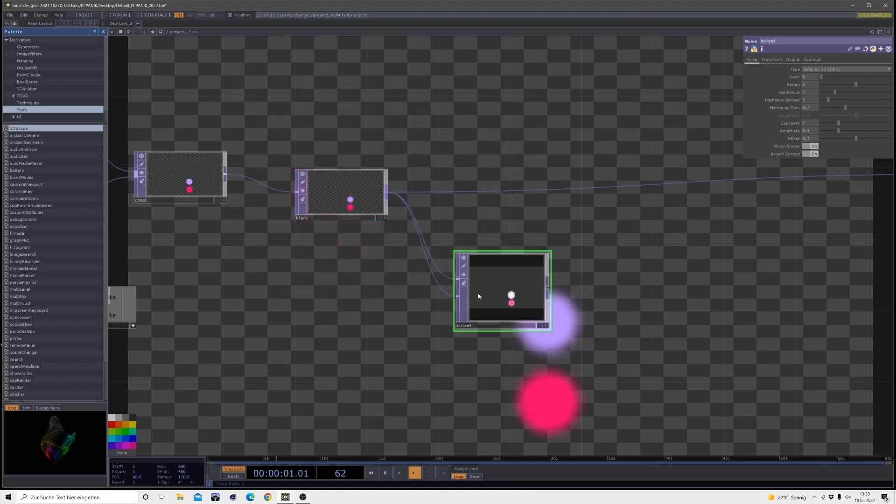
Set the new Noise TOP's period to 2 and harmonics to 0, and turn off monochrome
{"action": "scroll", "coordinate": [479, 295], "scroll_direction": "up", "scroll_amount": 2}
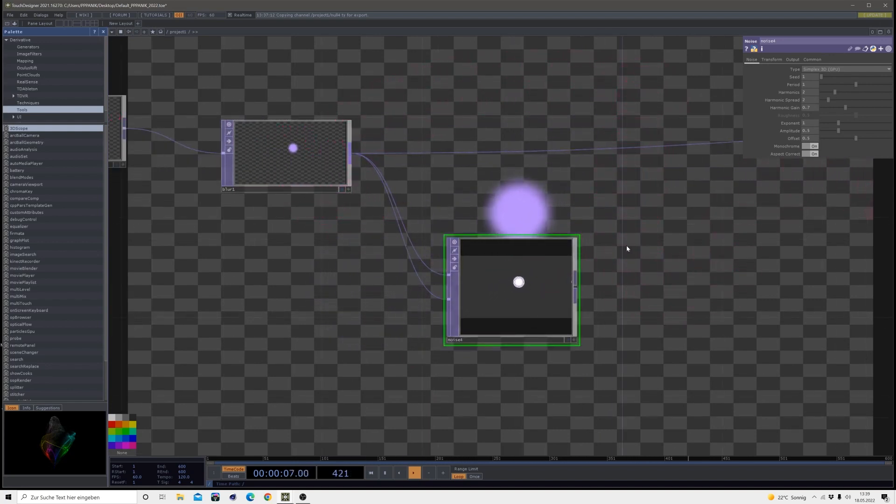
{"action": "scroll", "coordinate": [534, 281], "scroll_direction": "up", "scroll_amount": 4}
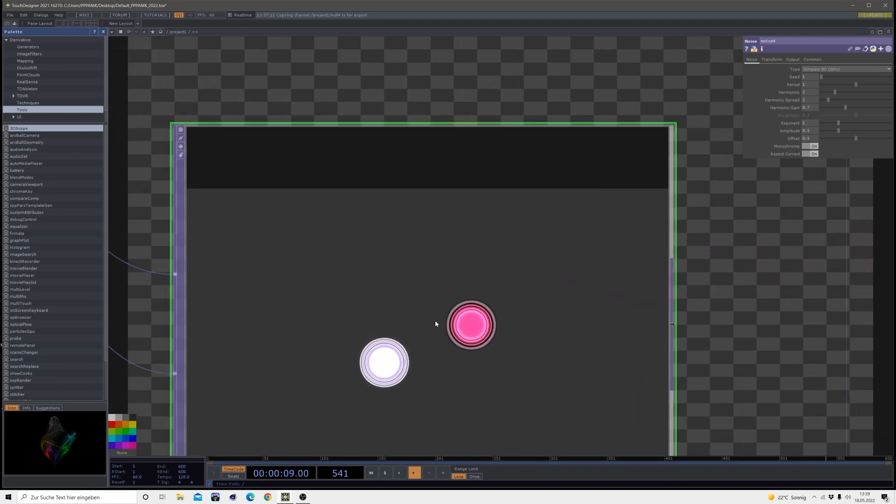
{"action": "scroll", "coordinate": [435, 323], "scroll_direction": "down", "scroll_amount": 5}
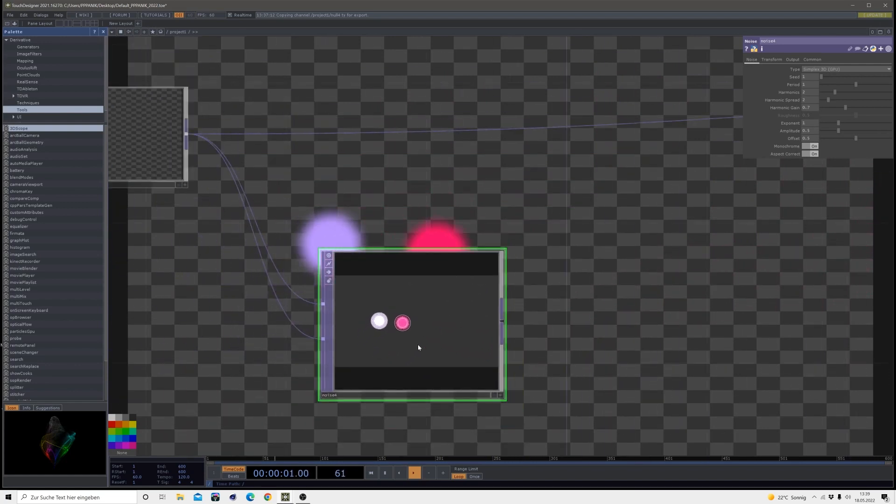
{"action": "left_click", "coordinate": [796, 60]}
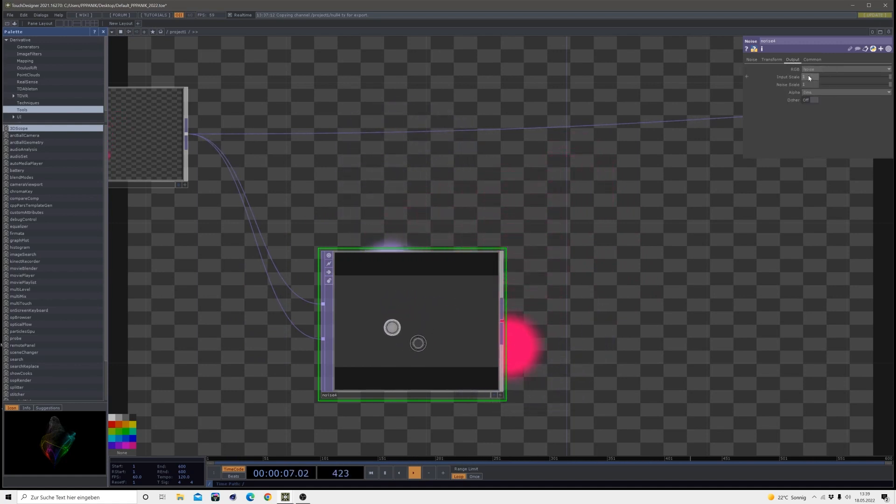
{"action": "left_click", "coordinate": [752, 61]}
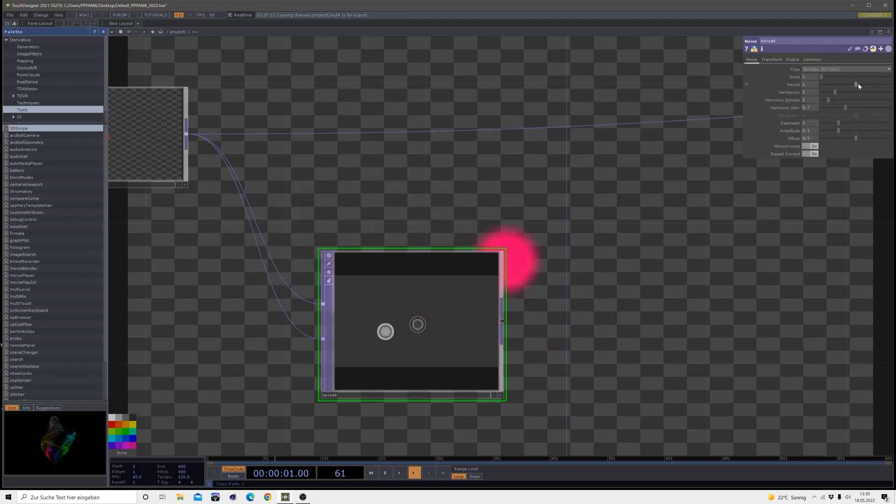
{"action": "left_click_drag", "start_coordinate": [859, 87], "coordinate": [889, 85]}
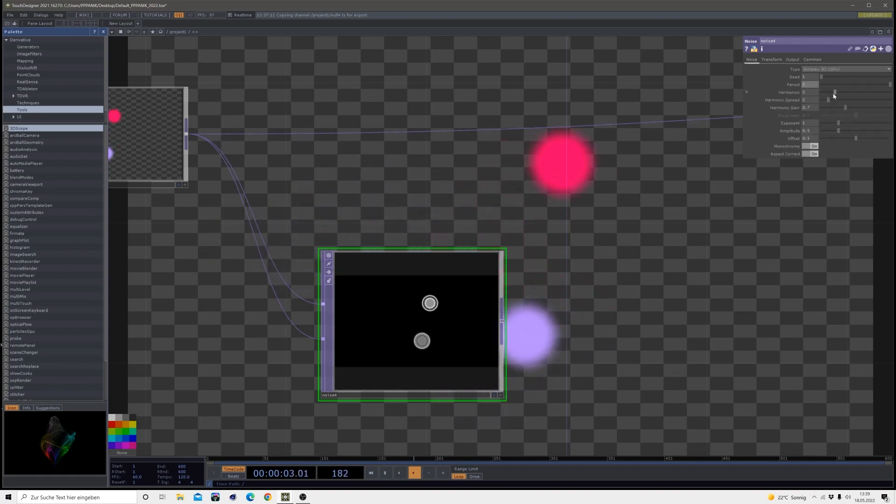
{"action": "left_click_drag", "start_coordinate": [832, 92], "coordinate": [820, 92]}
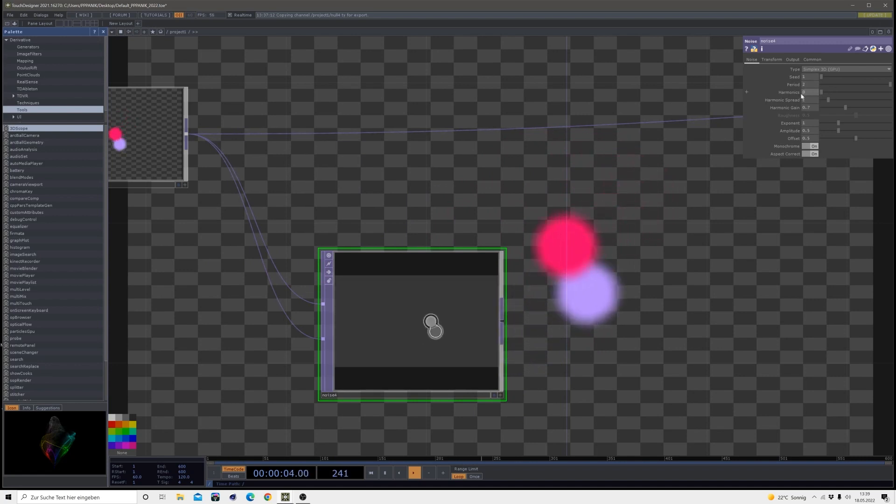
{"action": "left_click", "coordinate": [808, 147]}
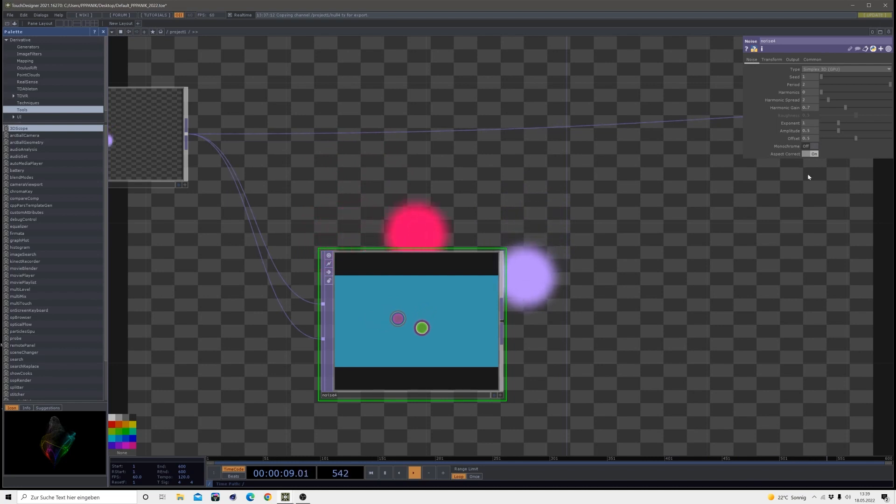
Raise the Noise TOP's seed and animate its Z translation so the noise colours keep changing over time
{"action": "scroll", "coordinate": [380, 340], "scroll_direction": "up", "scroll_amount": 5}
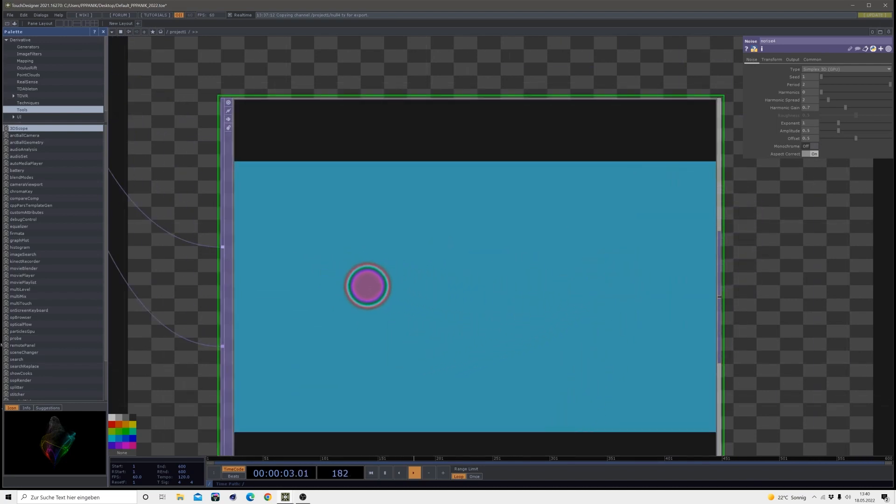
{"action": "scroll", "coordinate": [430, 262], "scroll_direction": "down", "scroll_amount": 8}
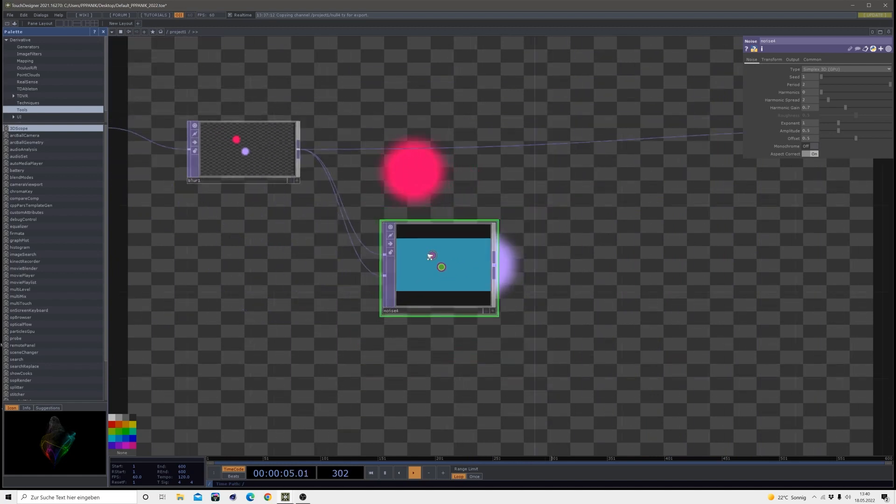
{"action": "scroll", "coordinate": [444, 263], "scroll_direction": "up", "scroll_amount": 6}
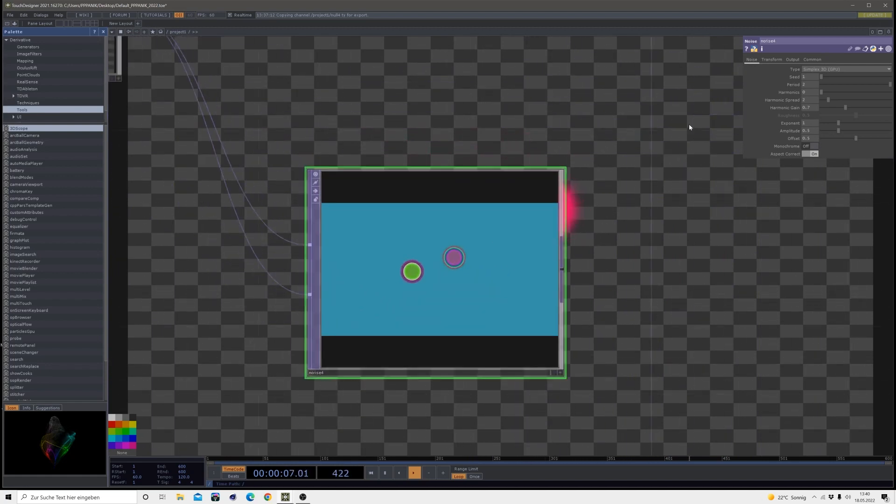
{"action": "left_click", "coordinate": [840, 77]}
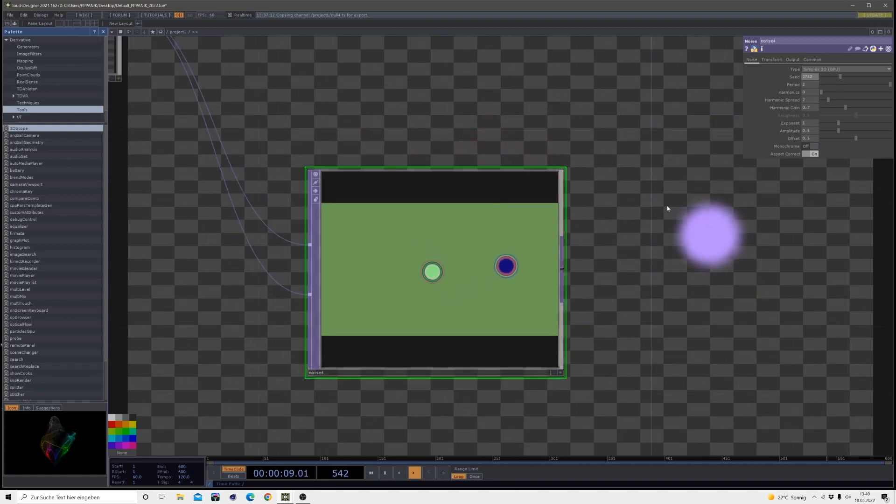
{"action": "scroll", "coordinate": [496, 220], "scroll_direction": "up", "scroll_amount": 2}
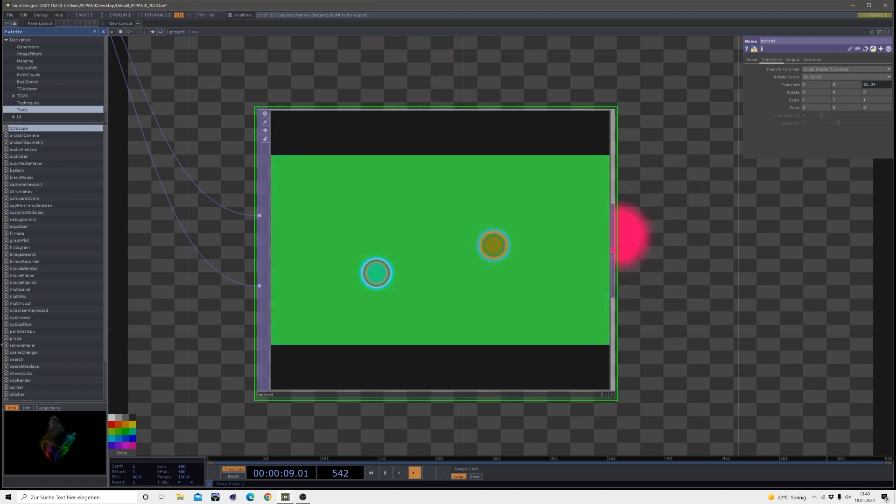
{"action": "scroll", "coordinate": [607, 154], "scroll_direction": "down", "scroll_amount": 6}
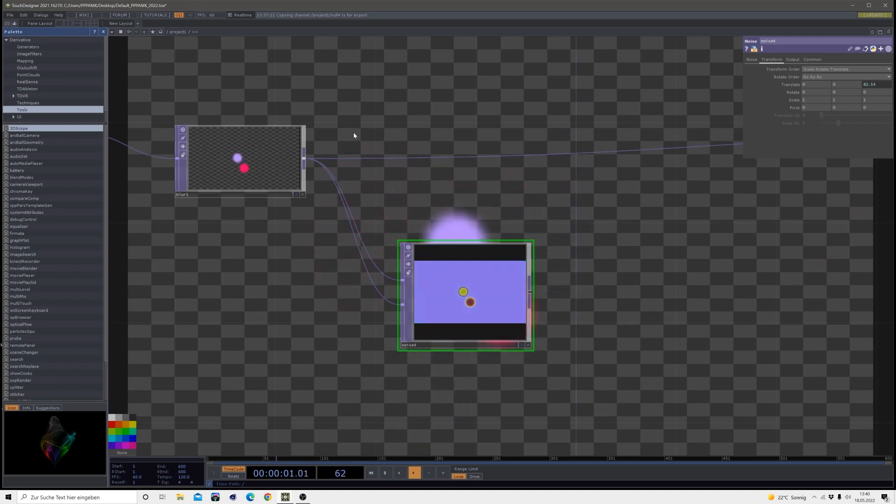
Insert an Inside TOP into the wire between the Blur TOP and the final Null TOP
{"action": "left_click_drag", "start_coordinate": [585, 201], "coordinate": [458, 220]}
{"action": "right_click", "coordinate": [458, 179]}
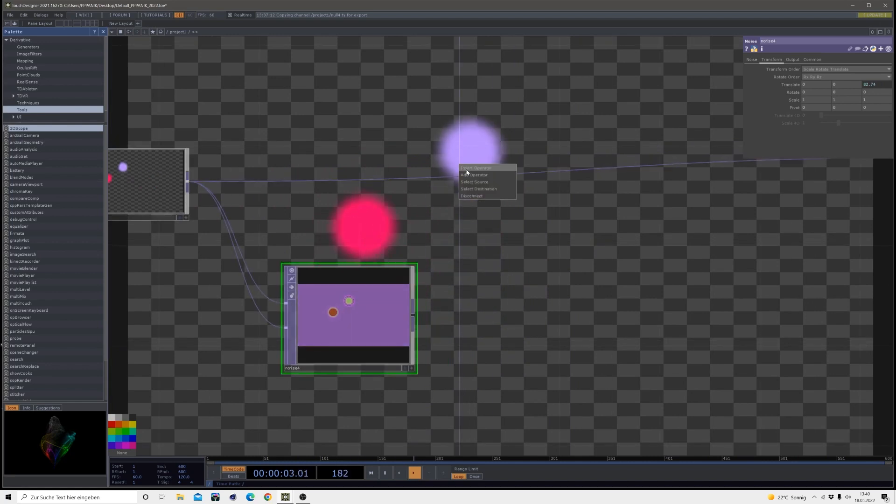
{"action": "left_click", "coordinate": [467, 172]}
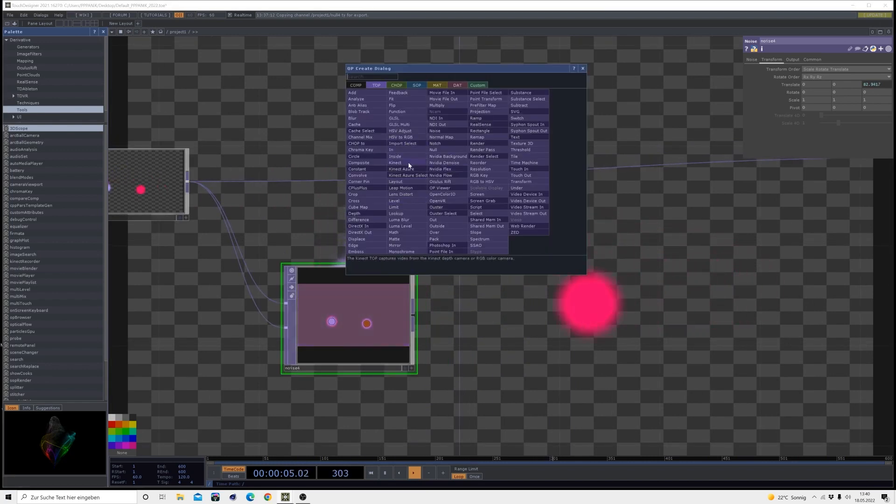
{"action": "left_click", "coordinate": [395, 157]}
{"action": "left_click", "coordinate": [572, 182]}
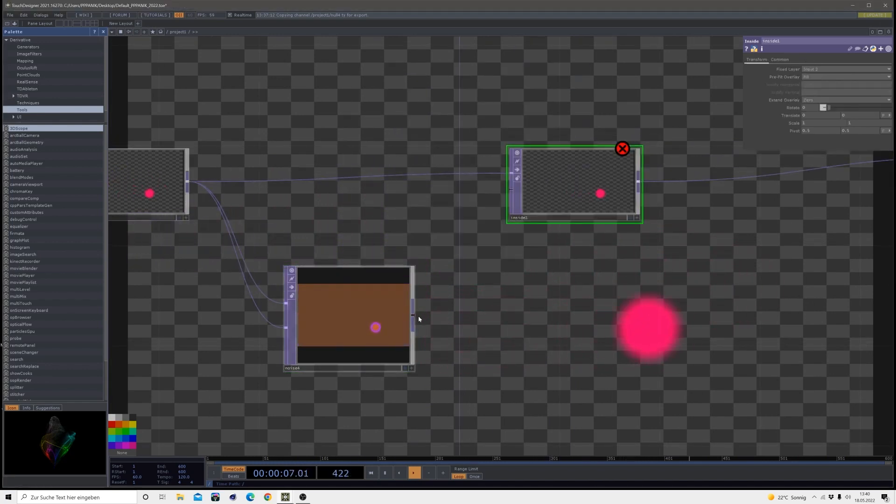
Connect the Noise TOP to the Inside TOP's first input and the Blur TOP to its second input
{"action": "scroll", "coordinate": [330, 327], "scroll_direction": "up", "scroll_amount": 5}
{"action": "scroll", "coordinate": [331, 300], "scroll_direction": "down", "scroll_amount": 7}
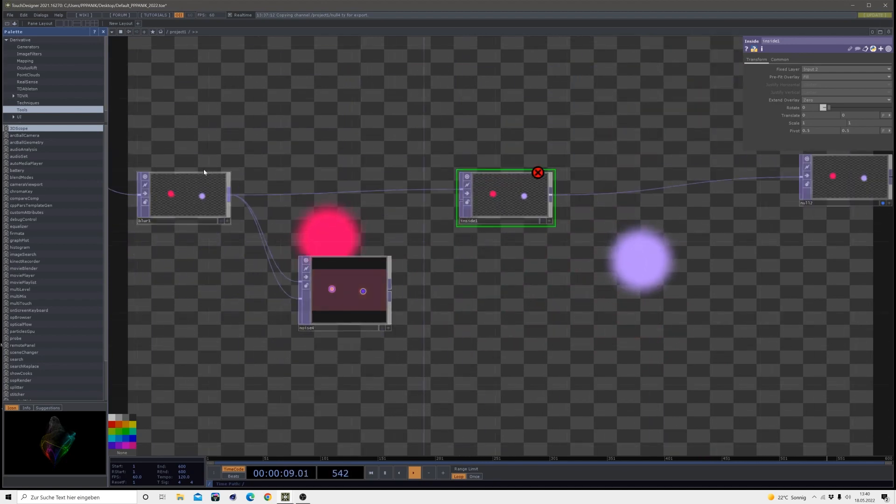
{"action": "scroll", "coordinate": [196, 205], "scroll_direction": "up", "scroll_amount": 6}
{"action": "scroll", "coordinate": [254, 219], "scroll_direction": "down", "scroll_amount": 3}
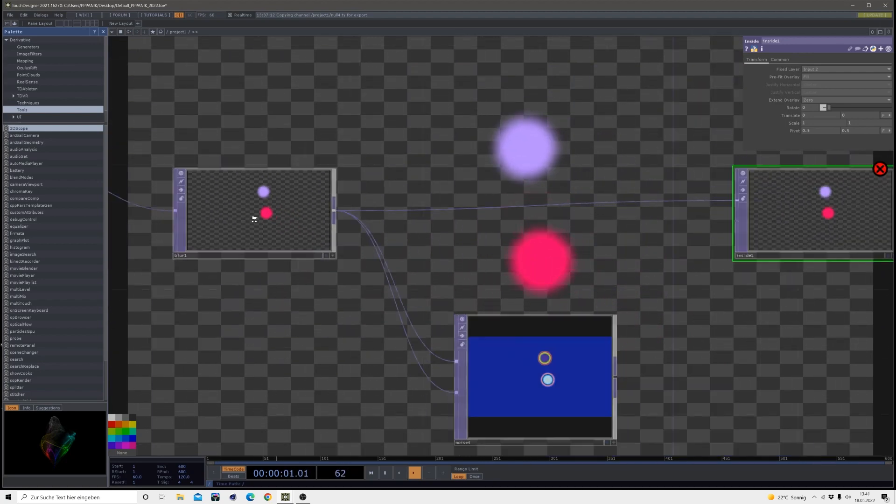
{"action": "scroll", "coordinate": [254, 219], "scroll_direction": "down", "scroll_amount": 3}
{"action": "left_click_drag", "start_coordinate": [460, 301], "coordinate": [464, 208]}
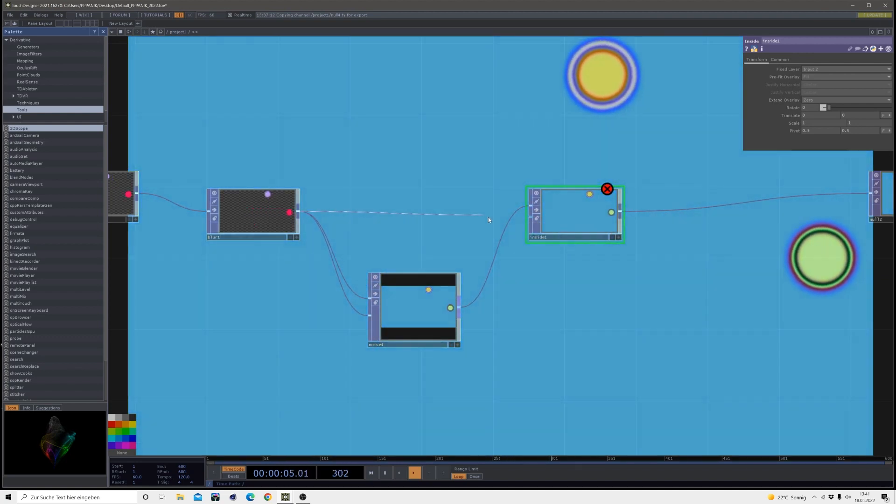
{"action": "left_click", "coordinate": [525, 224]}
{"action": "left_click_drag", "start_coordinate": [614, 294], "coordinate": [493, 298]}
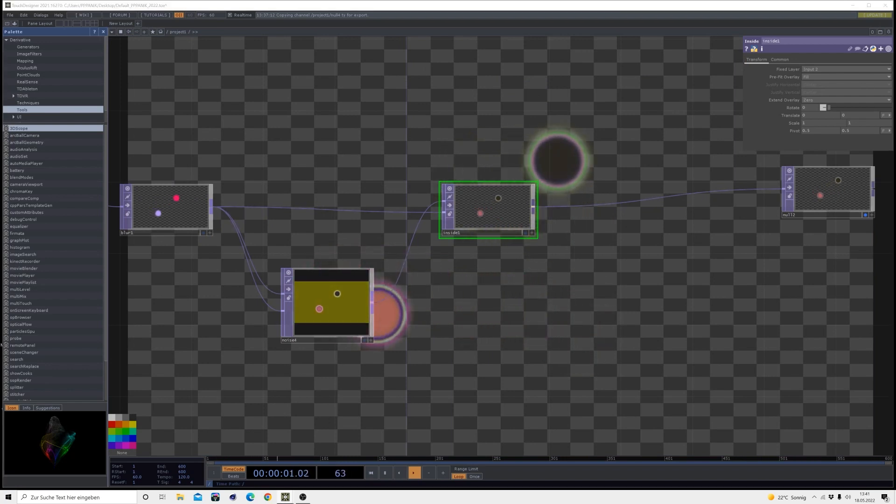
Move the final Null TOP far away from the Inside TOP, level with it, to make room for more operators
{"action": "left_click_drag", "start_coordinate": [618, 264], "coordinate": [442, 272]}
{"action": "scroll", "coordinate": [442, 272], "scroll_direction": "down", "scroll_amount": 5}
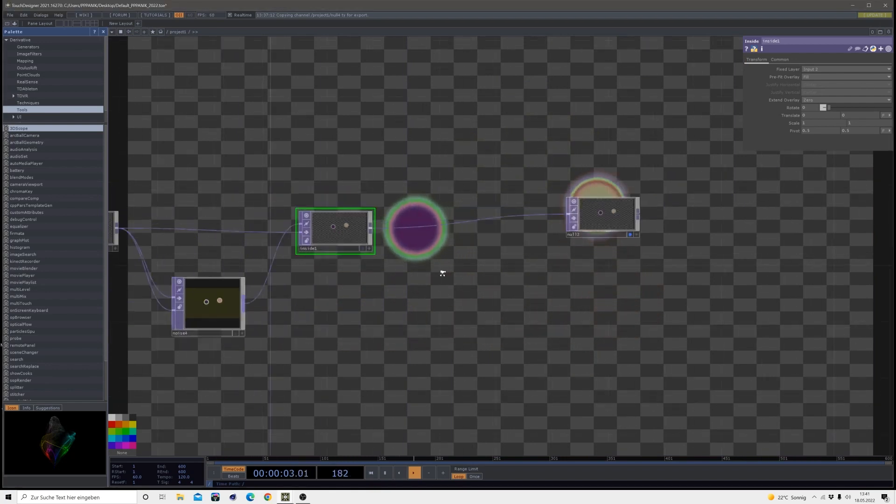
{"action": "left_click_drag", "start_coordinate": [490, 309], "coordinate": [429, 312]}
{"action": "left_click_drag", "start_coordinate": [446, 244], "coordinate": [768, 261]}
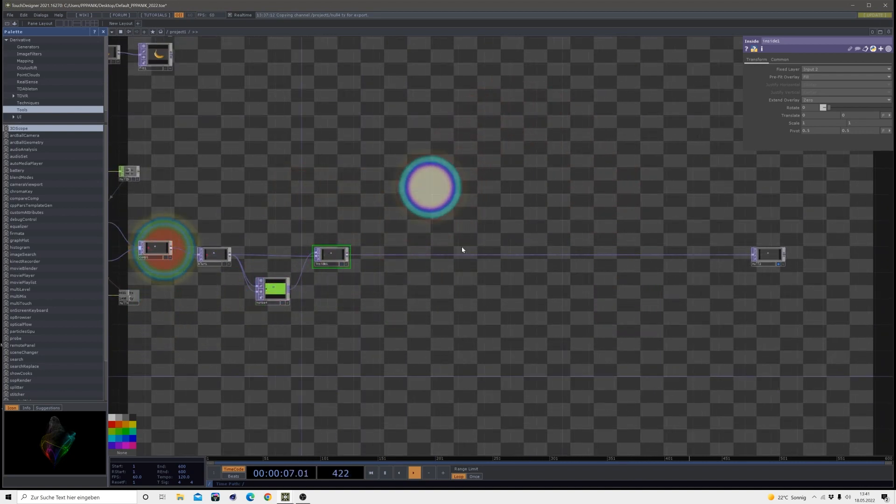
Insert a Null TOP into the wire directly after the Inside TOP
{"action": "right_click", "coordinate": [368, 255]}
{"action": "left_click", "coordinate": [369, 248]}
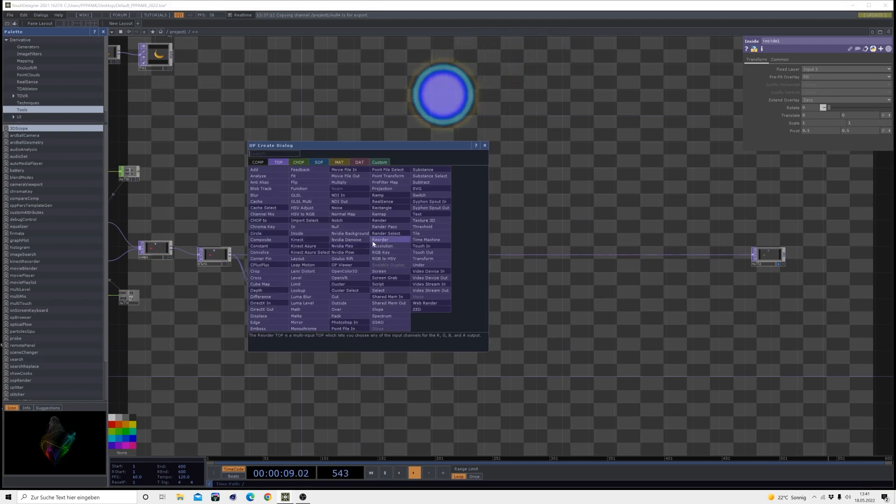
{"action": "left_click", "coordinate": [374, 243]}
{"action": "left_click", "coordinate": [382, 256]}
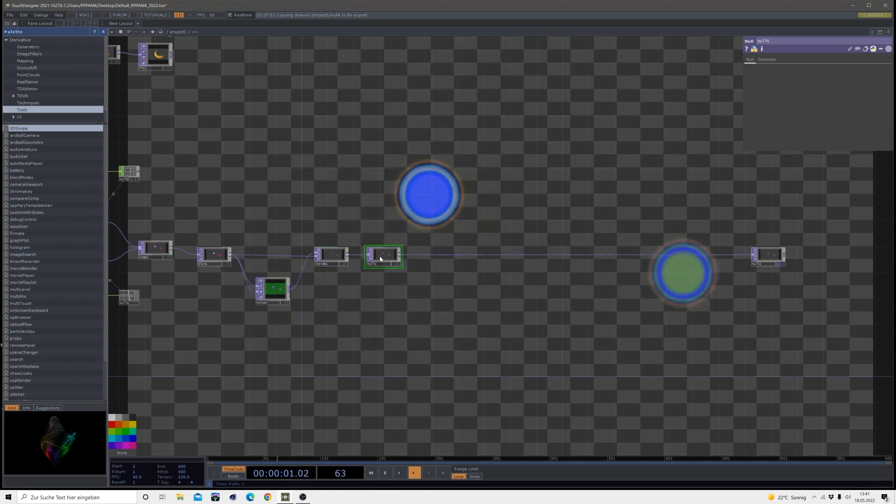
{"action": "left_click_drag", "start_coordinate": [409, 281], "coordinate": [378, 286]}
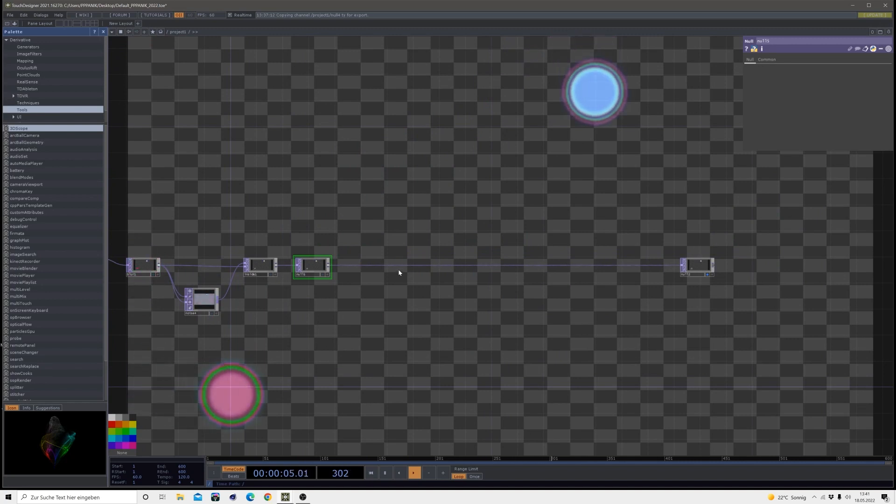
Shift the final Null TOP slightly farther out along its wire, away from the newly inserted Null TOP
{"action": "left_click_drag", "start_coordinate": [420, 300], "coordinate": [366, 300]}
{"action": "scroll", "coordinate": [337, 279], "scroll_direction": "up", "scroll_amount": 2}
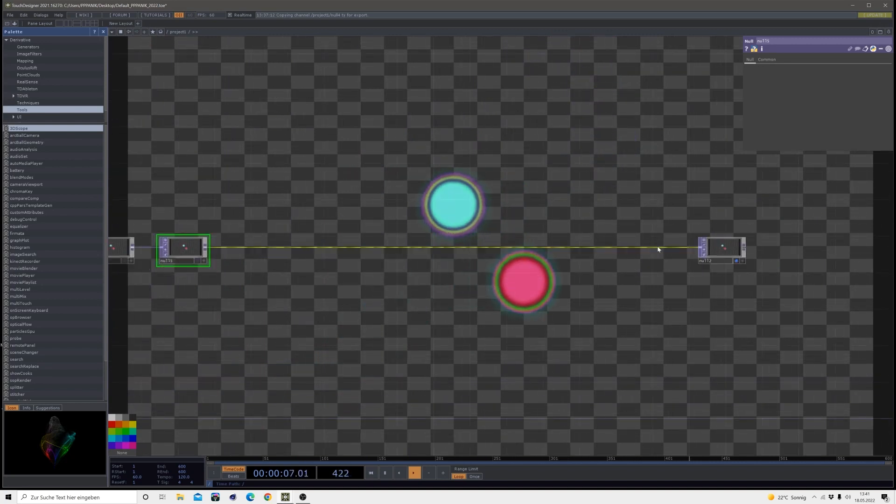
{"action": "left_click_drag", "start_coordinate": [730, 251], "coordinate": [785, 252]}
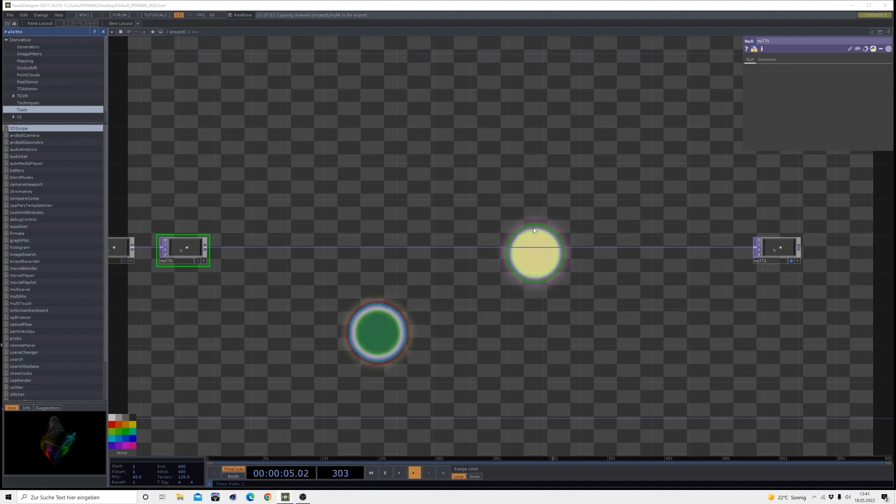
{"action": "left_click_drag", "start_coordinate": [268, 257], "coordinate": [297, 258]}
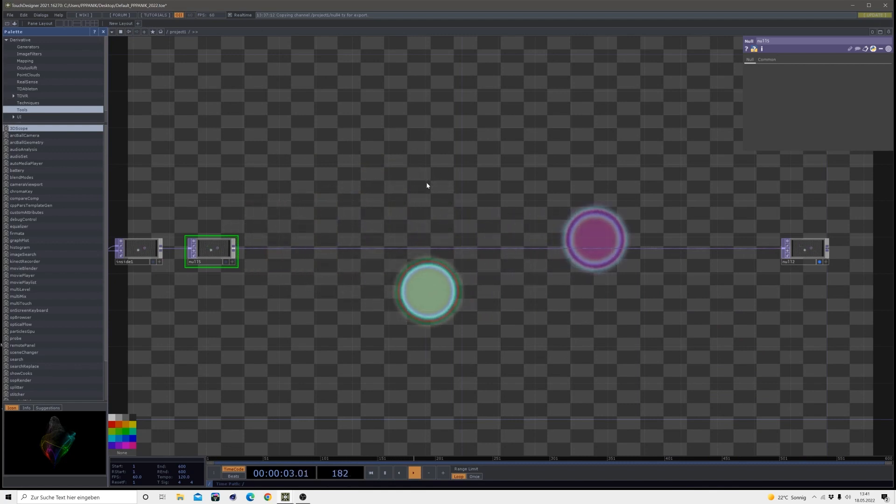
Insert a Composite TOP into the wire between the two Null TOPs and set its operation to Maximum
{"action": "right_click", "coordinate": [344, 248]}
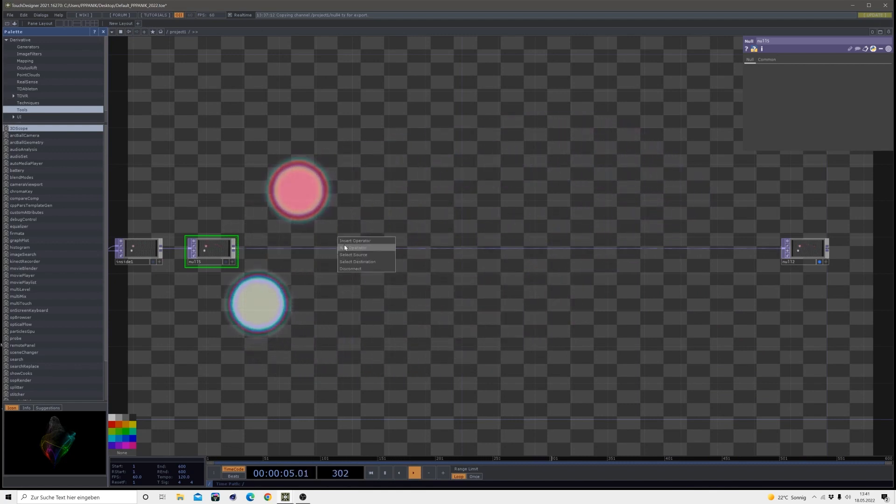
{"action": "left_click", "coordinate": [345, 247]}
{"action": "left_click", "coordinate": [244, 235]}
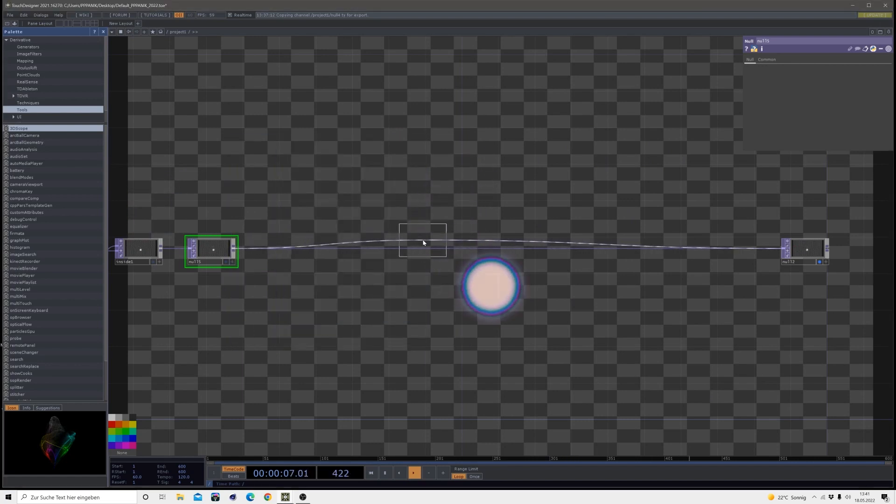
{"action": "left_click", "coordinate": [438, 249]}
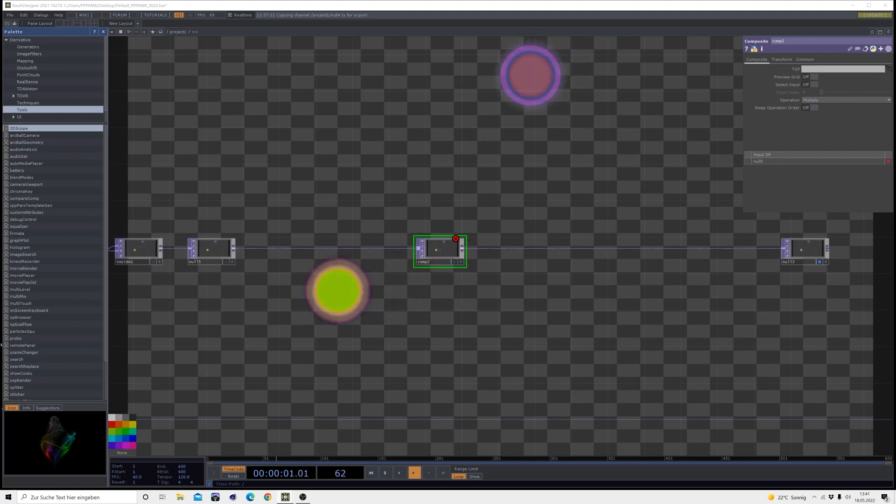
{"action": "left_click", "coordinate": [845, 100]}
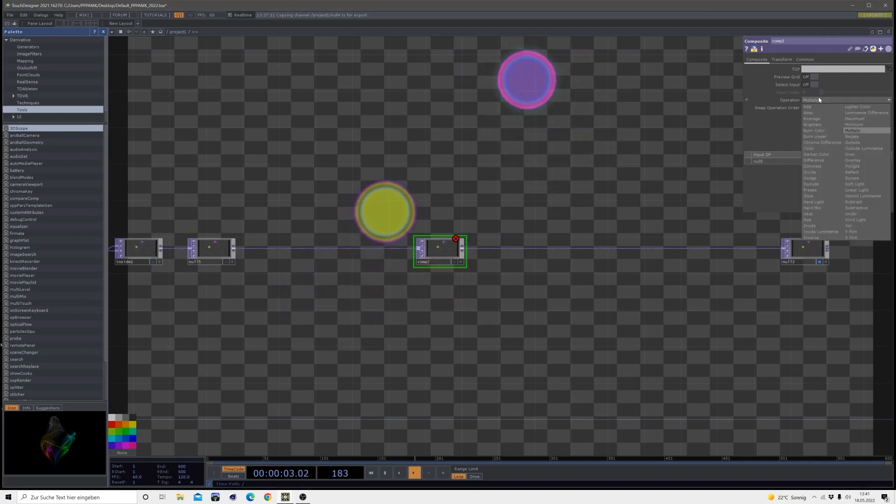
{"action": "left_click", "coordinate": [849, 119]}
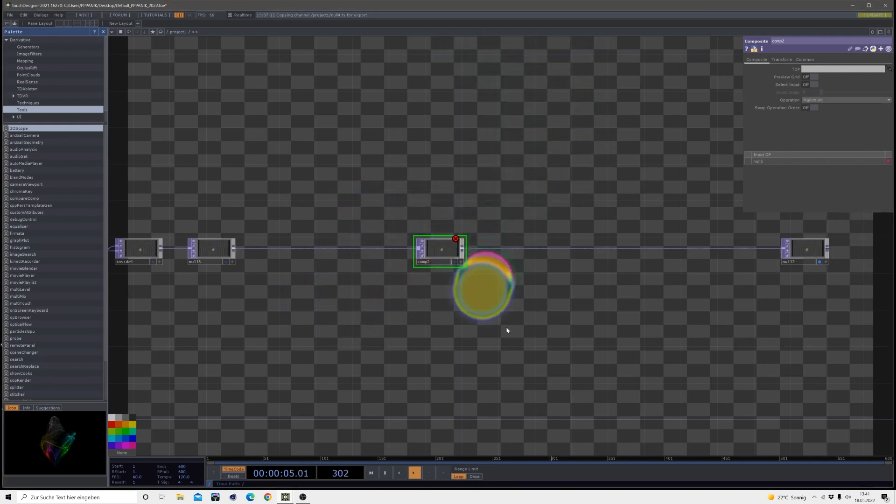
{"action": "left_click_drag", "start_coordinate": [506, 329], "coordinate": [669, 355]}
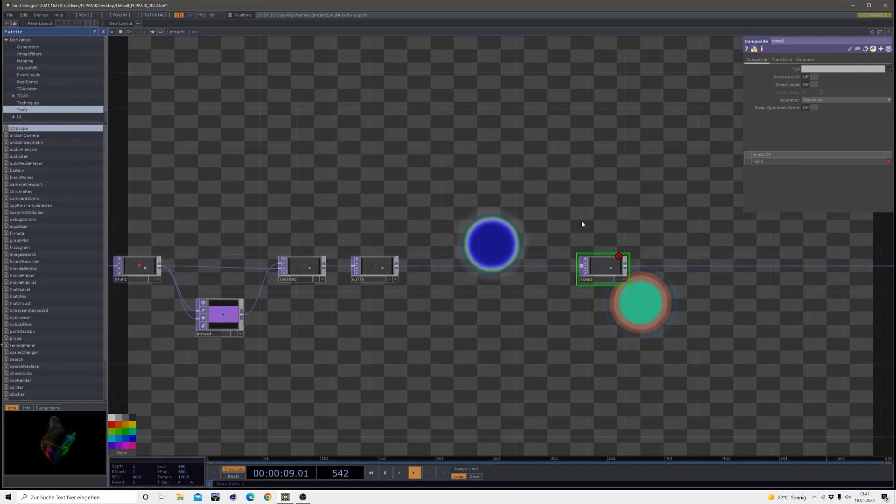
Branch a Feedback TOP off the Null before comp2, connect its output into comp2, and set its Target TOP to comp2
{"action": "left_click_drag", "start_coordinate": [567, 238], "coordinate": [643, 244]}
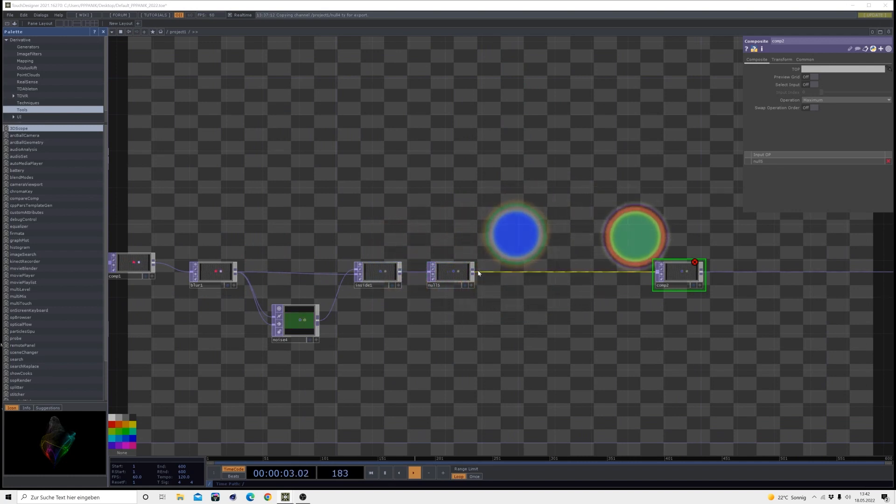
{"action": "left_click", "coordinate": [489, 241]}
{"action": "left_click", "coordinate": [494, 189]}
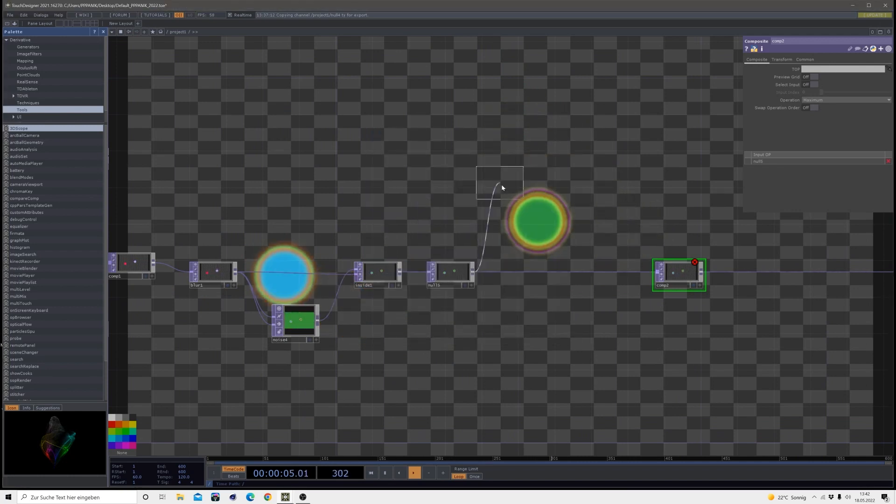
{"action": "left_click", "coordinate": [496, 200]}
{"action": "left_click", "coordinate": [519, 199]}
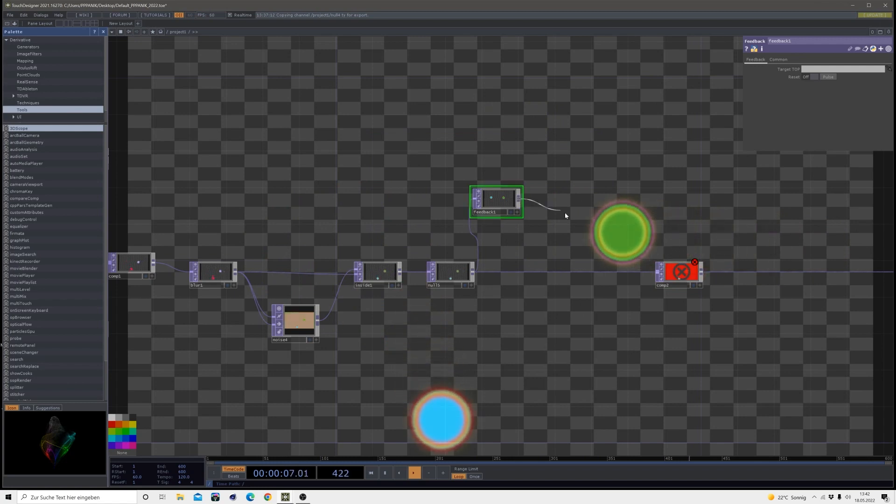
{"action": "left_click", "coordinate": [678, 274]}
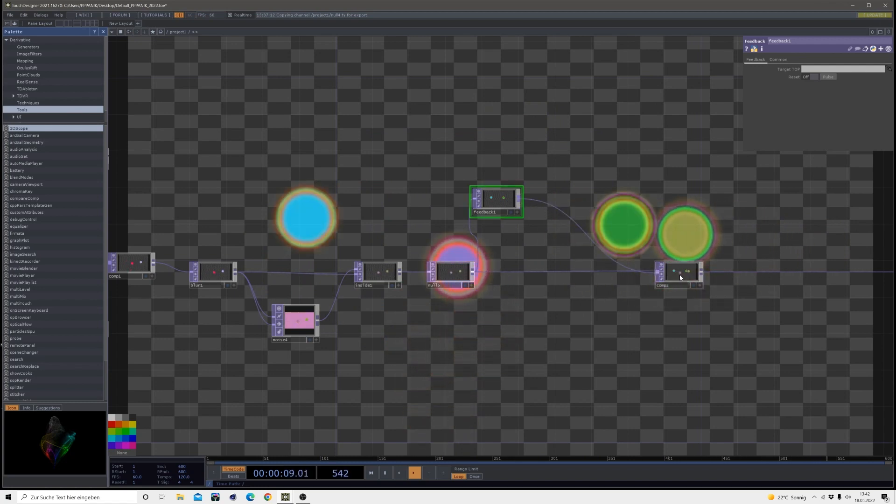
{"action": "left_click_drag", "start_coordinate": [541, 218], "coordinate": [502, 205]}
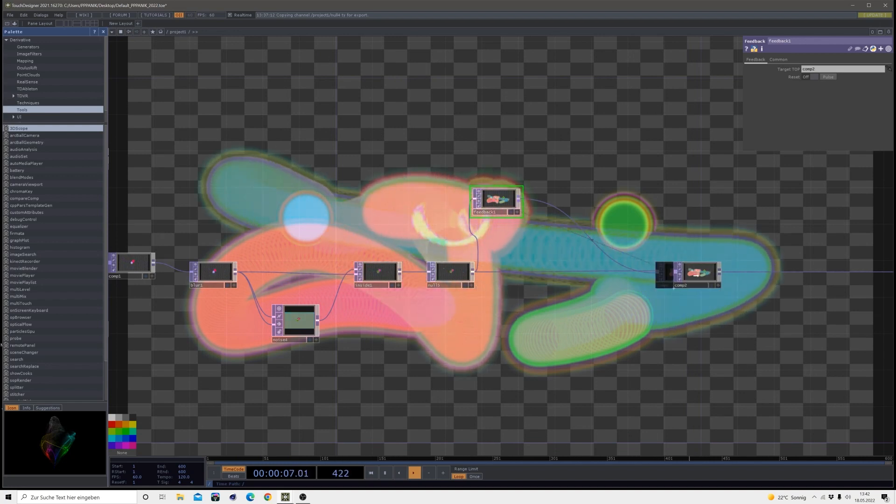
{"action": "left_click_drag", "start_coordinate": [695, 276], "coordinate": [695, 276]}
Add a Keyboard In CHOP directly above the Feedback TOP
{"action": "left_click_drag", "start_coordinate": [630, 315], "coordinate": [566, 325]}
{"action": "key", "text": "Tab"}
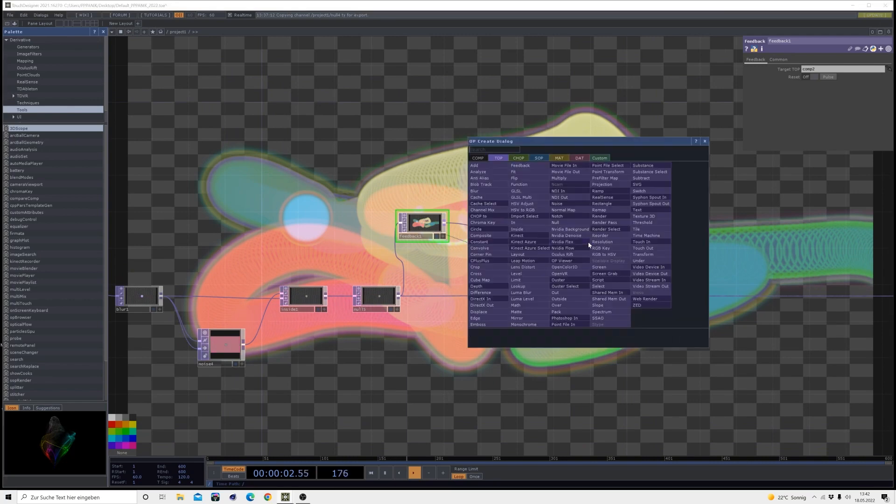
{"action": "left_click", "coordinate": [526, 159]}
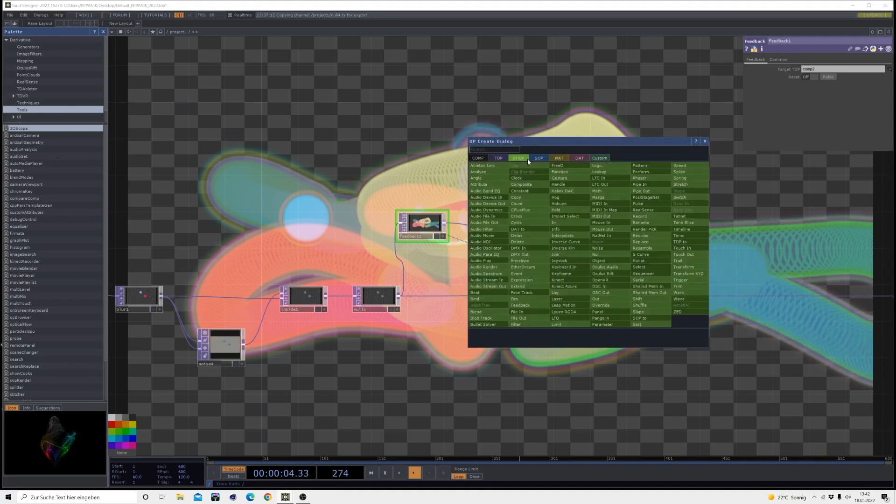
{"action": "left_click", "coordinate": [564, 270]}
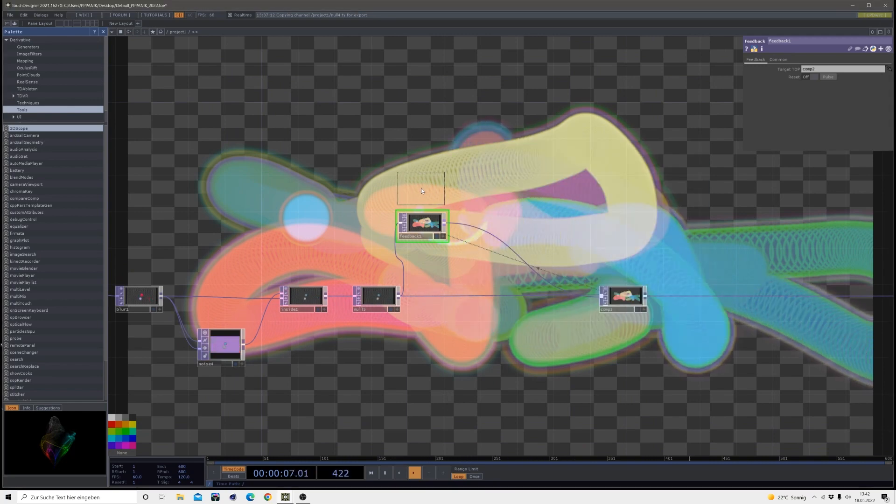
{"action": "left_click", "coordinate": [421, 189]}
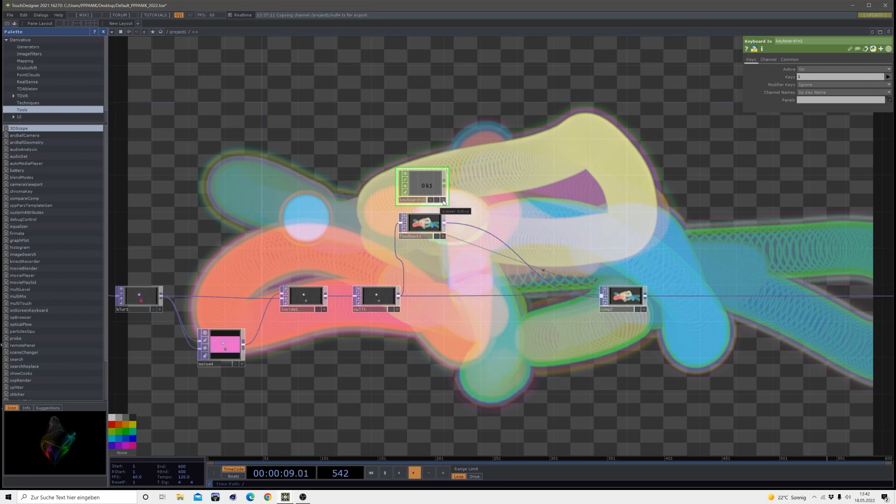
Reference the Keyboard In CHOP's k1 channel in the Feedback TOP's Reset Pulse and trigger one reset of the painting
{"action": "left_click", "coordinate": [425, 226]}
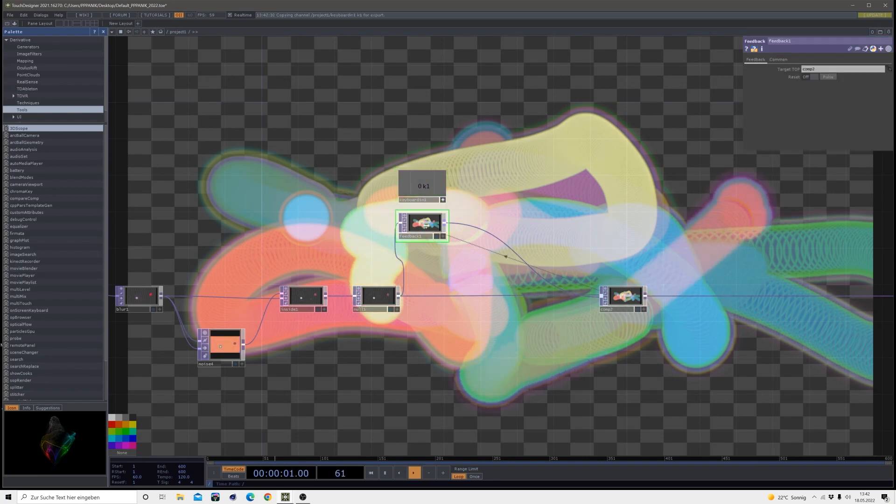
{"action": "left_click_drag", "start_coordinate": [830, 77], "coordinate": [835, 78]}
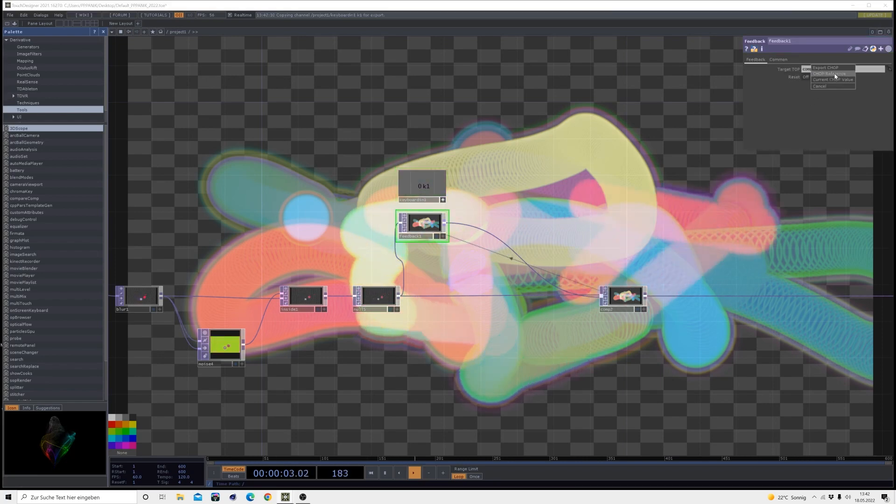
{"action": "left_click", "coordinate": [835, 75]}
{"action": "left_click_drag", "start_coordinate": [576, 165], "coordinate": [577, 158]}
{"action": "key", "text": "1"}
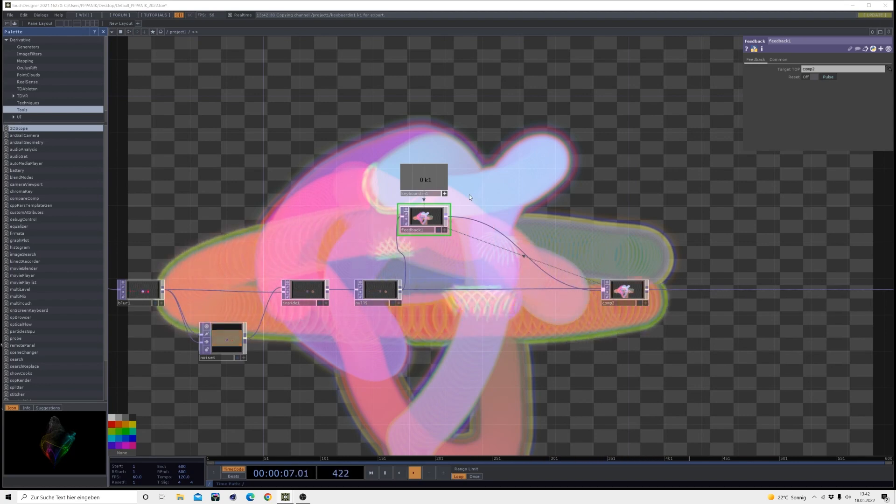
Insert a Blur TOP between the Feedback TOP and comp2, line it up beside the Feedback TOP, and reset the painting
{"action": "right_click", "coordinate": [474, 220]}
{"action": "left_click", "coordinate": [483, 214]}
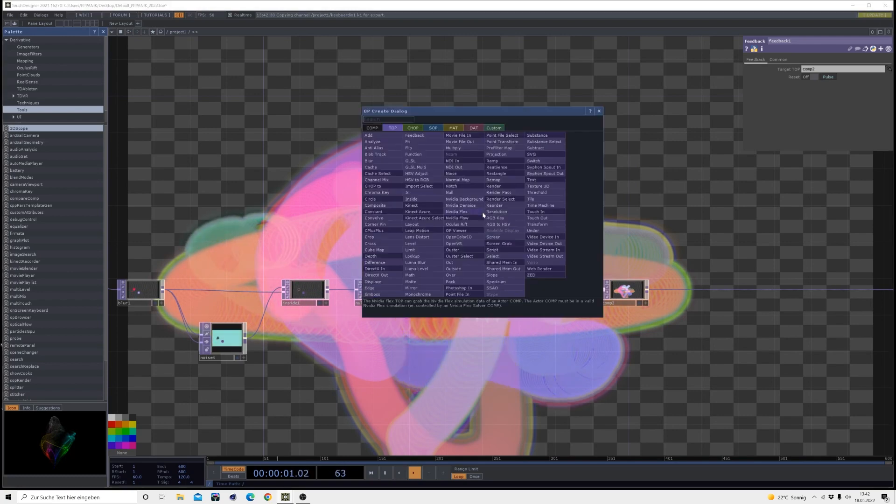
{"action": "left_click", "coordinate": [377, 160]}
{"action": "left_click", "coordinate": [488, 226]}
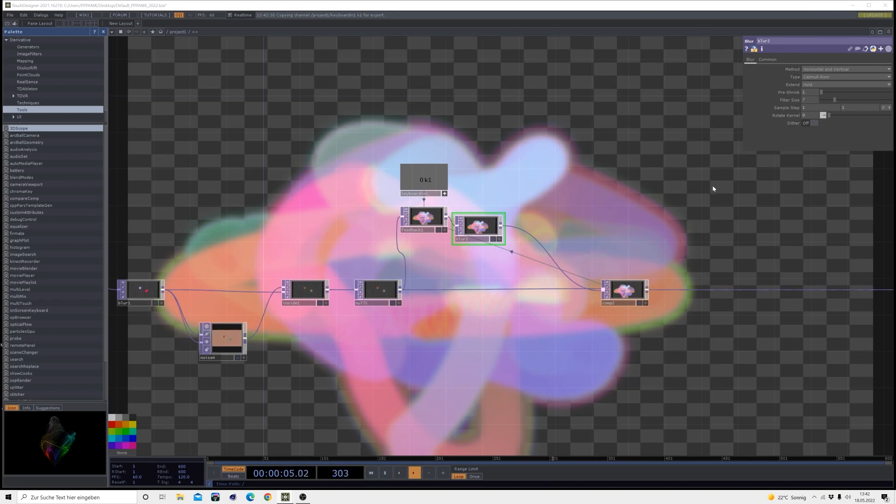
{"action": "left_click_drag", "start_coordinate": [628, 288], "coordinate": [635, 292]}
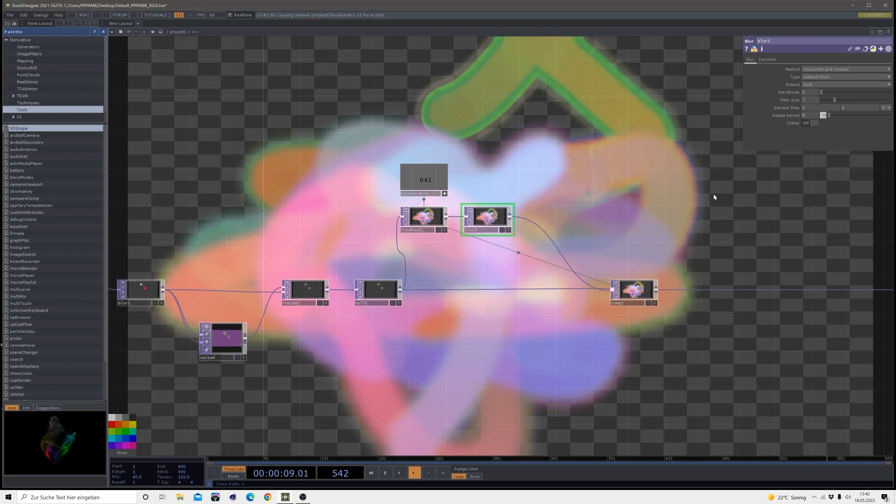
{"action": "left_click_drag", "start_coordinate": [639, 219], "coordinate": [609, 208]}
{"action": "key", "text": "1"}
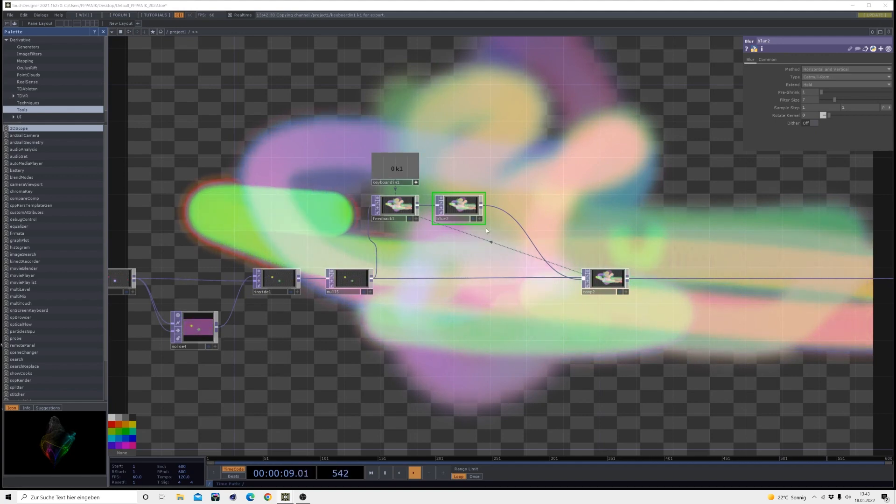
Insert a Level TOP between the new Blur TOP and comp2 and set its opacity to 0.97
{"action": "right_click", "coordinate": [532, 243]}
{"action": "left_click", "coordinate": [543, 237]}
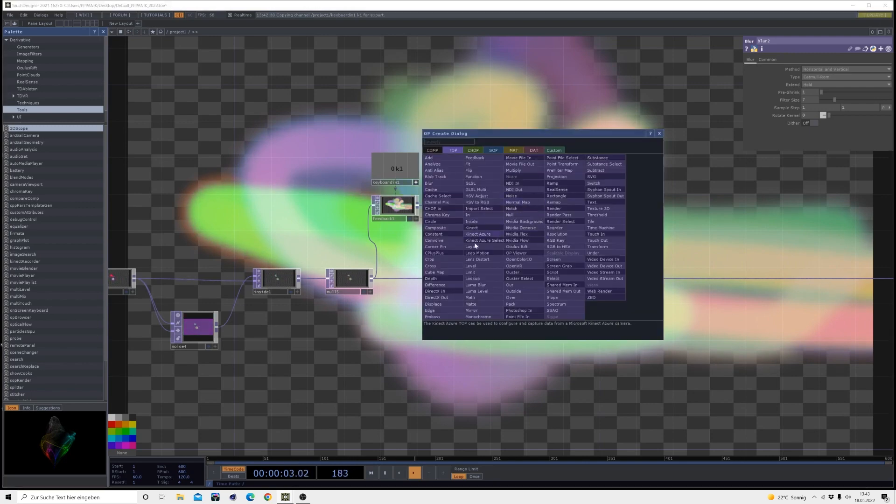
{"action": "left_click", "coordinate": [472, 266]}
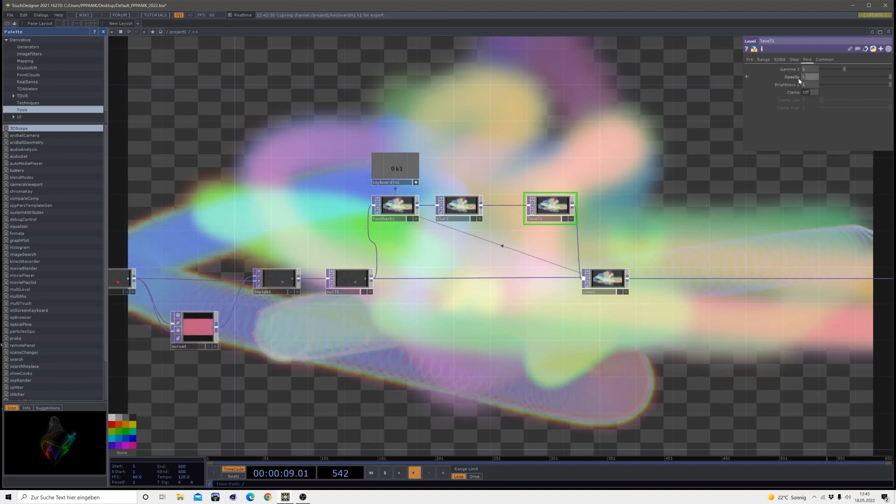
{"action": "type", "text": "7"}
{"action": "key", "text": "Return"}
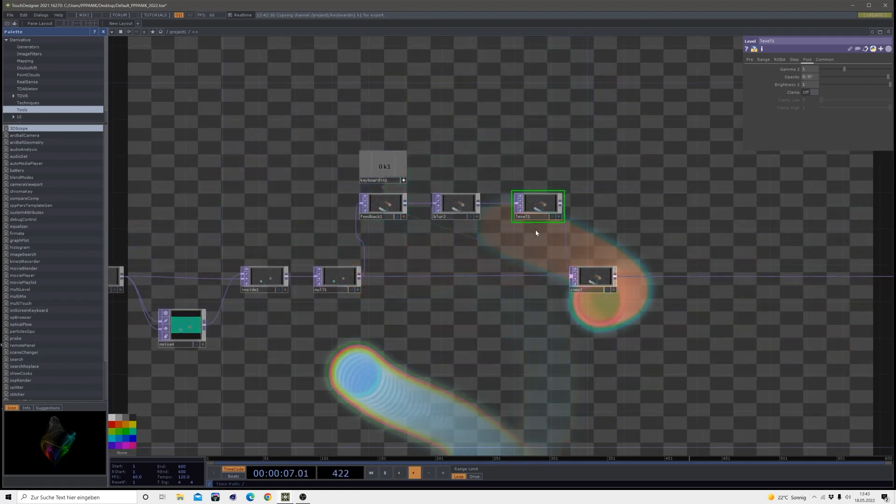
Insert a Null TOP into the wire right after comp2 and move the final Null TOP farther out to make room
{"action": "left_click_drag", "start_coordinate": [662, 325], "coordinate": [508, 314]}
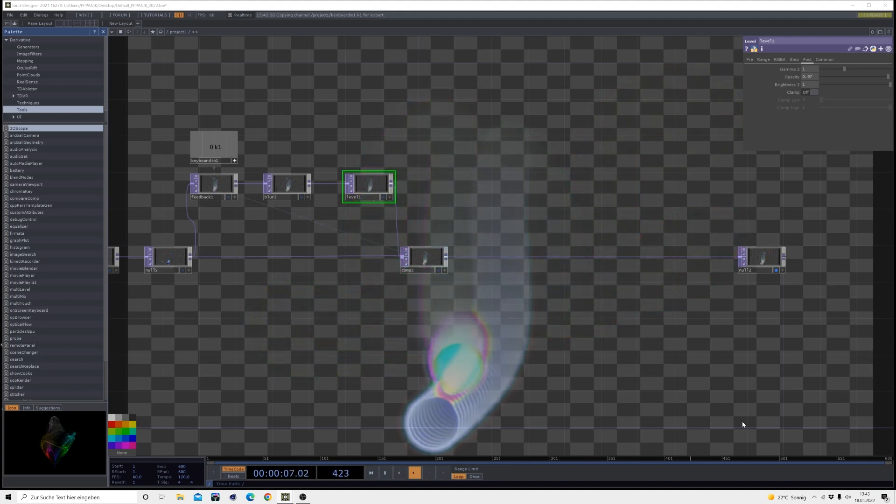
{"action": "right_click", "coordinate": [466, 257]}
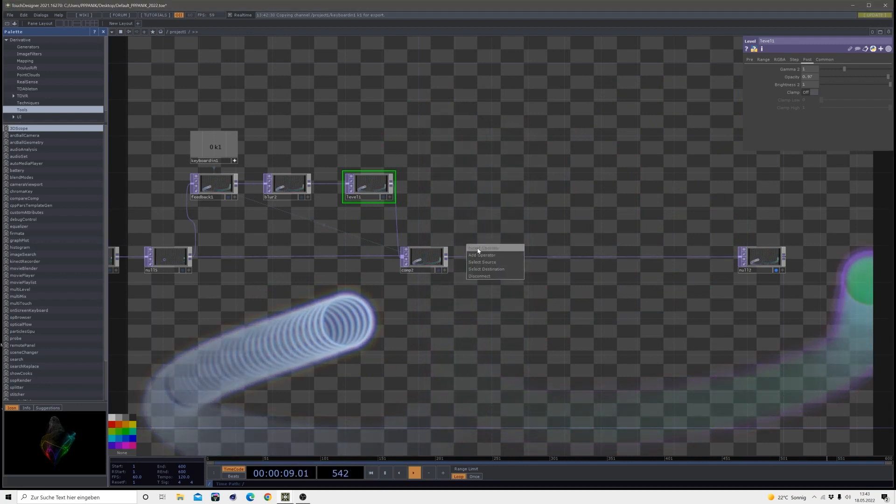
{"action": "left_click", "coordinate": [477, 253]}
{"action": "left_click", "coordinate": [448, 229]}
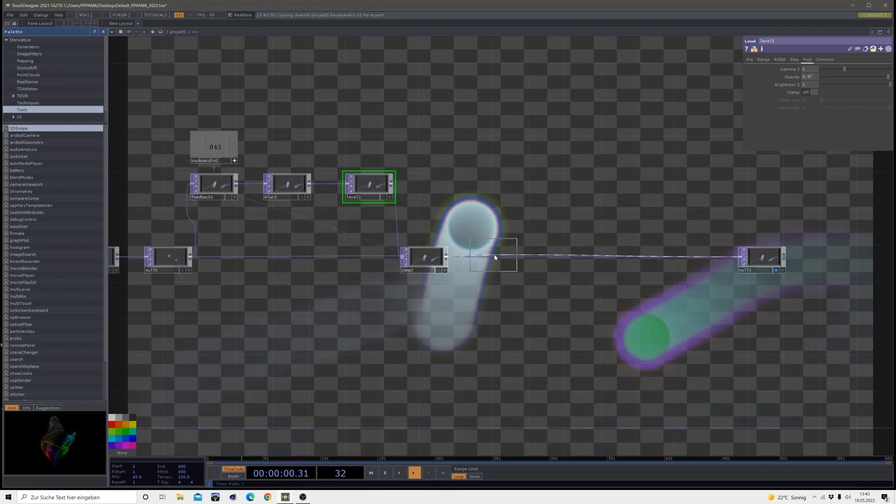
{"action": "left_click", "coordinate": [536, 256]}
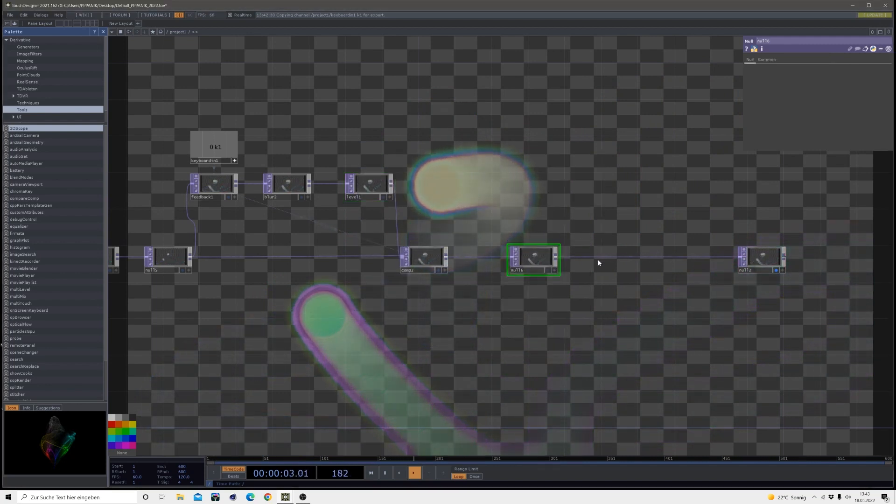
{"action": "left_click_drag", "start_coordinate": [605, 274], "coordinate": [345, 278]}
{"action": "left_click_drag", "start_coordinate": [497, 254], "coordinate": [634, 257]}
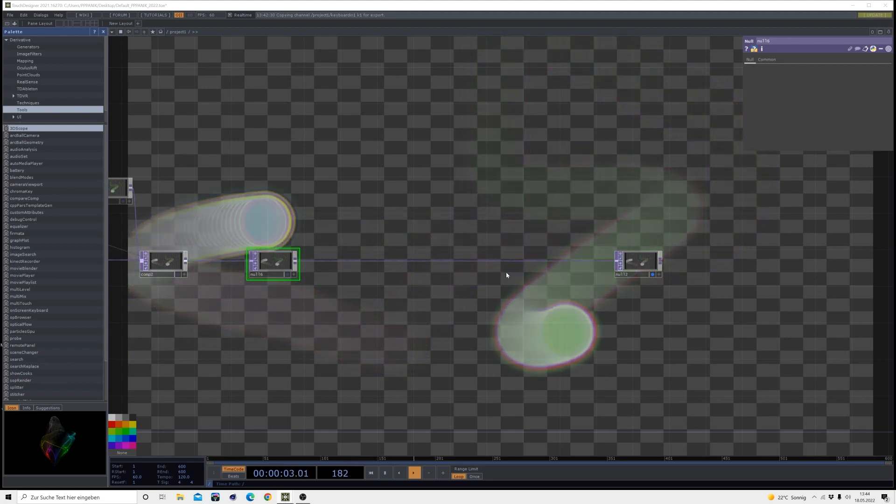
Insert a Composite TOP between the new Null TOP and the final Null TOP and set its operation to Maximum
{"action": "right_click", "coordinate": [491, 260]}
{"action": "left_click", "coordinate": [499, 260]}
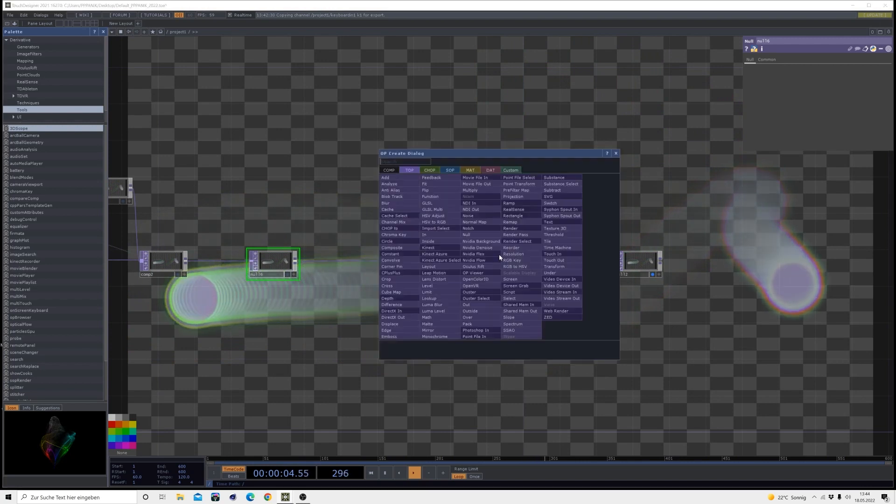
{"action": "left_click", "coordinate": [410, 242]}
{"action": "left_click", "coordinate": [507, 260]}
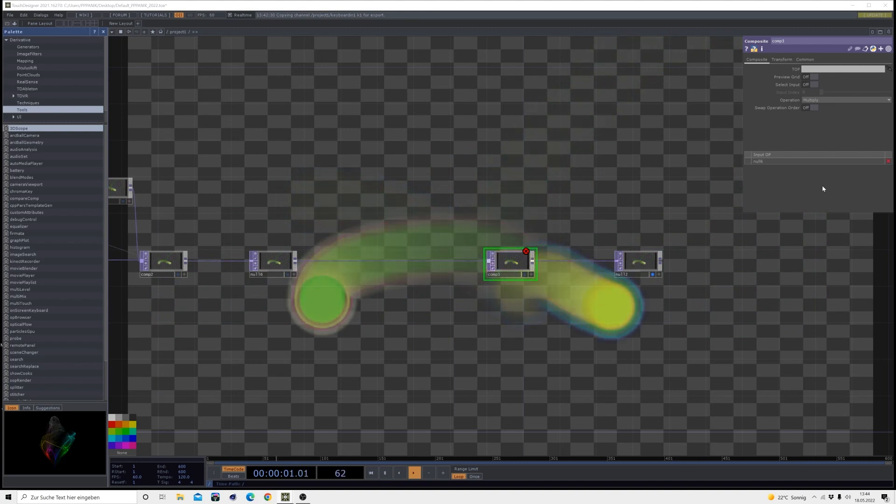
{"action": "left_click", "coordinate": [858, 100]}
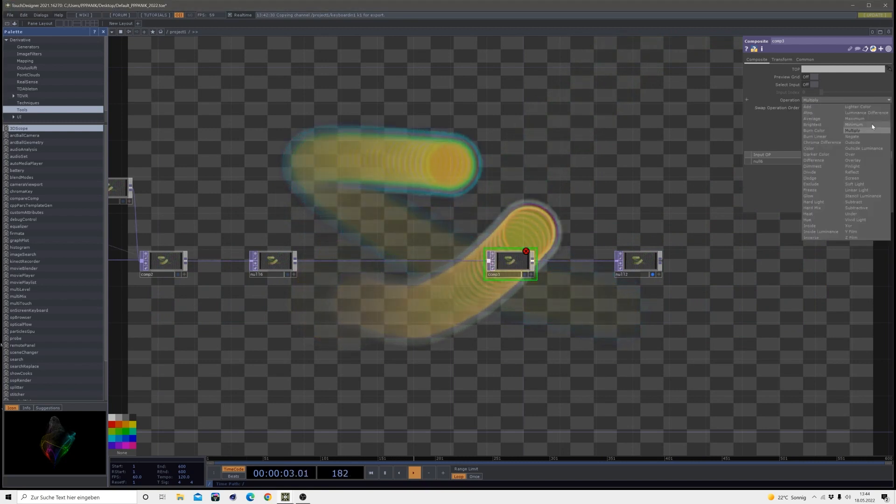
{"action": "left_click", "coordinate": [871, 119]}
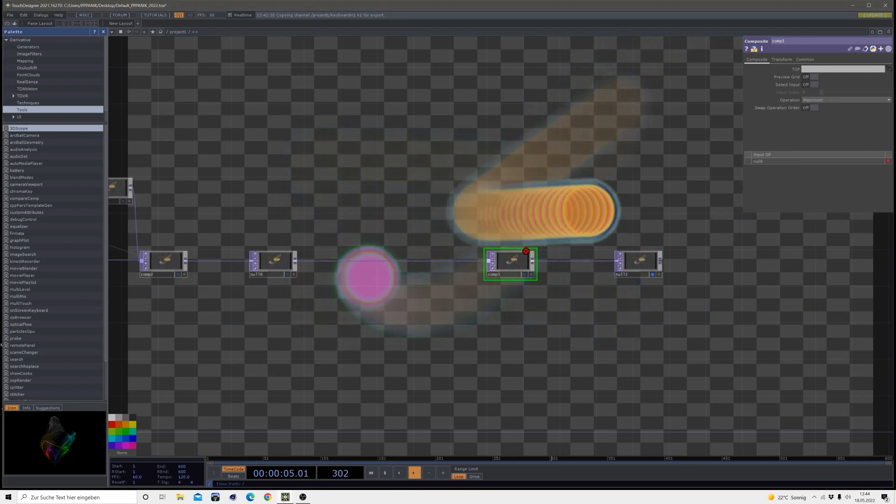
Branch a second Feedback TOP off the Null after comp2, connect it into comp3, and set its Target TOP to comp3
{"action": "left_click", "coordinate": [295, 260]}
{"action": "left_click", "coordinate": [311, 212]}
{"action": "left_click", "coordinate": [243, 136]}
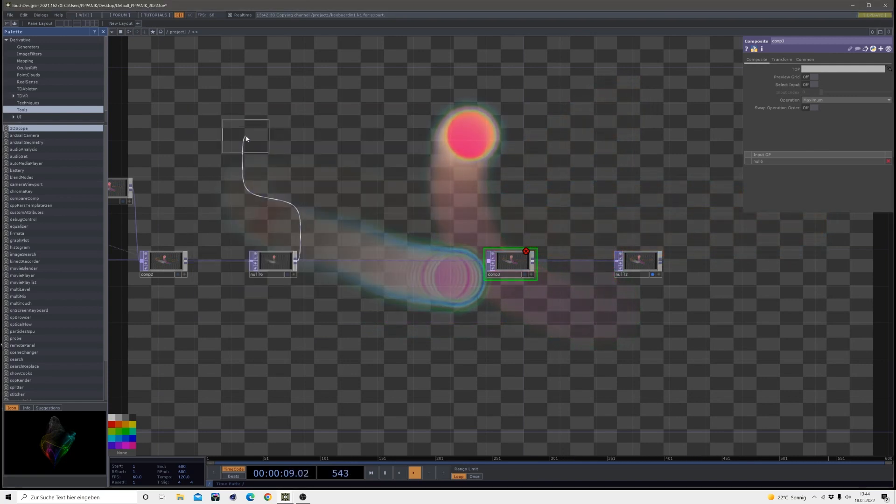
{"action": "left_click", "coordinate": [310, 210]}
{"action": "left_click_drag", "start_coordinate": [434, 222], "coordinate": [315, 209]}
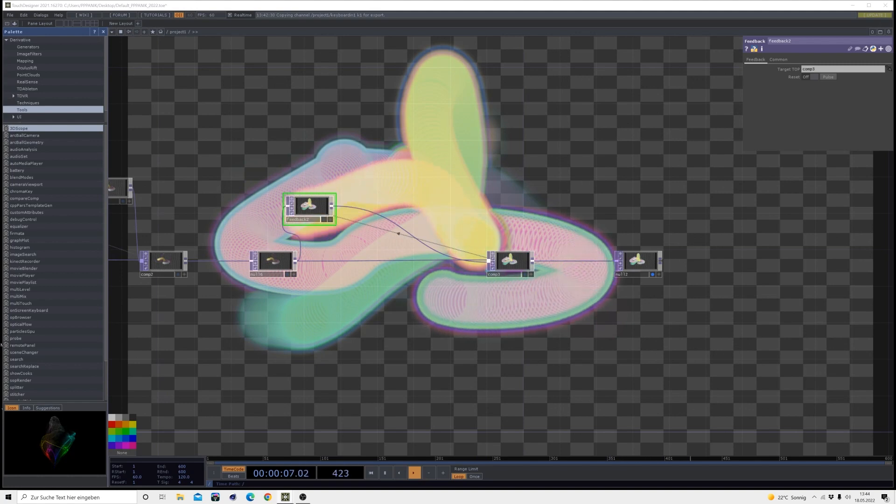
Link the Keyboard In CHOP's k1 channel to the second Feedback TOP's Reset Pulse as well
{"action": "left_click_drag", "start_coordinate": [255, 295], "coordinate": [357, 293]}
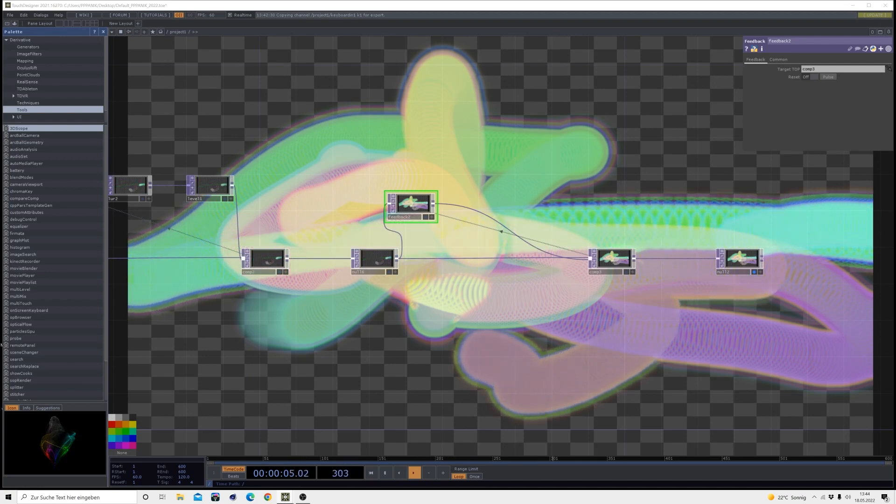
{"action": "left_click", "coordinate": [268, 260]}
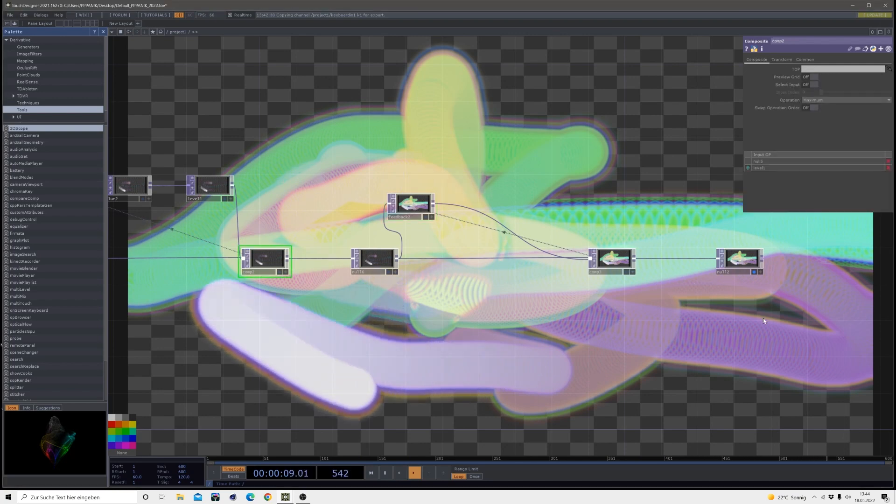
{"action": "left_click", "coordinate": [604, 260]}
{"action": "left_click_drag", "start_coordinate": [659, 322], "coordinate": [545, 331]}
{"action": "left_click_drag", "start_coordinate": [207, 166], "coordinate": [452, 191]}
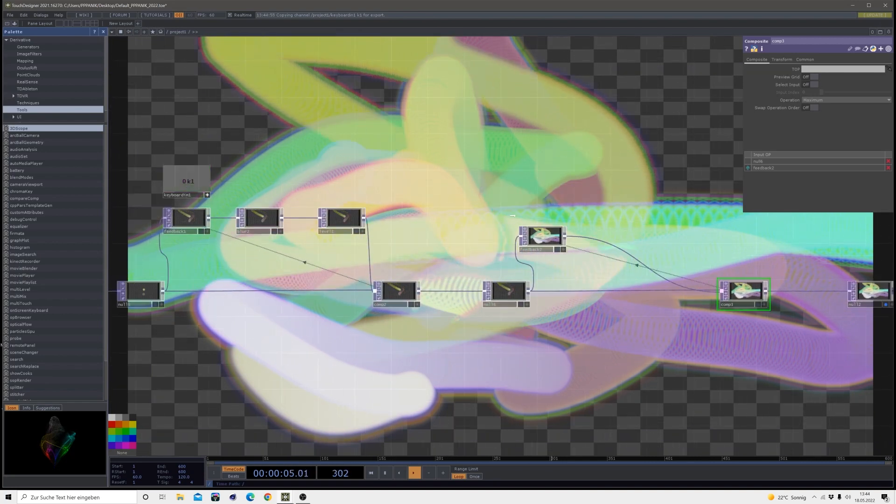
{"action": "left_click", "coordinate": [537, 237]}
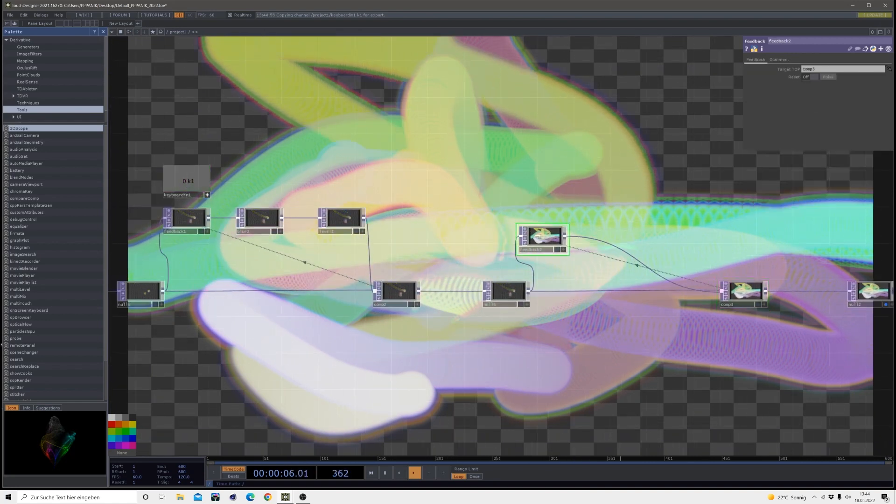
{"action": "left_click", "coordinate": [828, 76]}
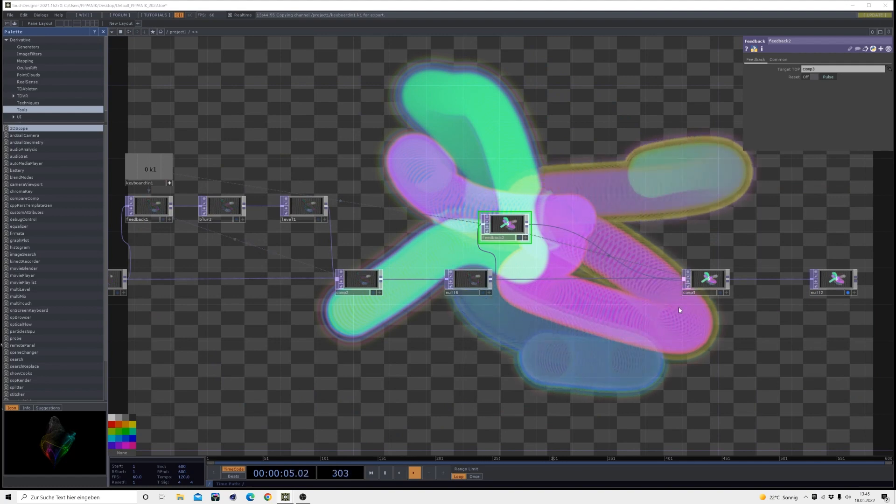
Move comp3 and the final Null TOP farther out to make room after the second Feedback TOP
{"action": "left_click_drag", "start_coordinate": [712, 323], "coordinate": [462, 298]}
{"action": "right_click_drag", "start_coordinate": [602, 292], "coordinate": [456, 239]}
{"action": "left_click_drag", "start_coordinate": [455, 254], "coordinate": [555, 254]}
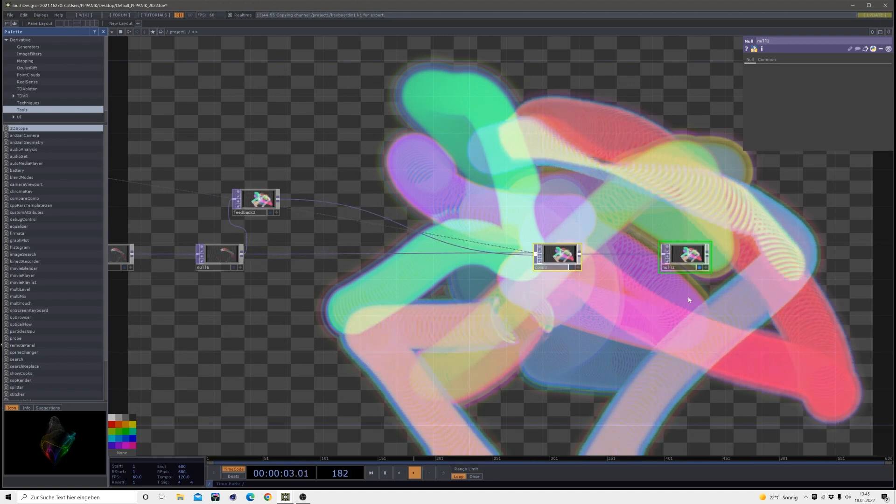
Insert a Displace TOP between feedback2 and comp3, line it up beside feedback2 and set both Displace Weight values to 0.01
{"action": "right_click", "coordinate": [334, 202]}
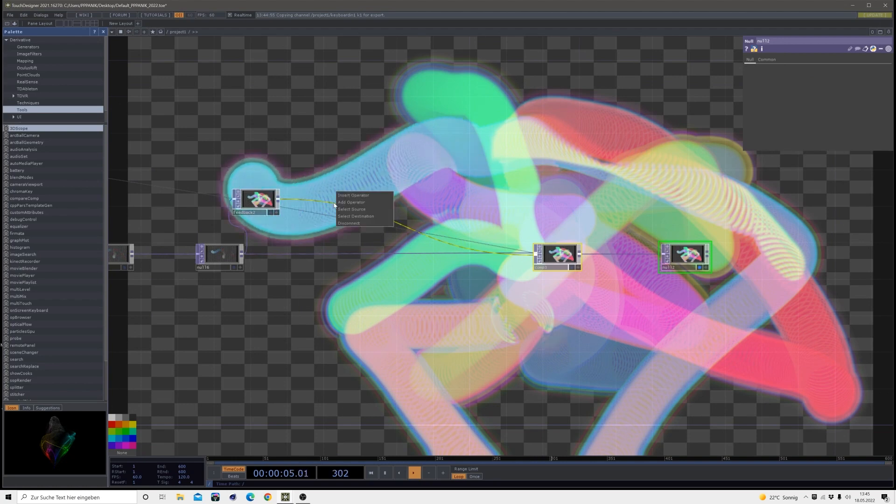
{"action": "left_click", "coordinate": [337, 205]}
{"action": "left_click", "coordinate": [240, 265]}
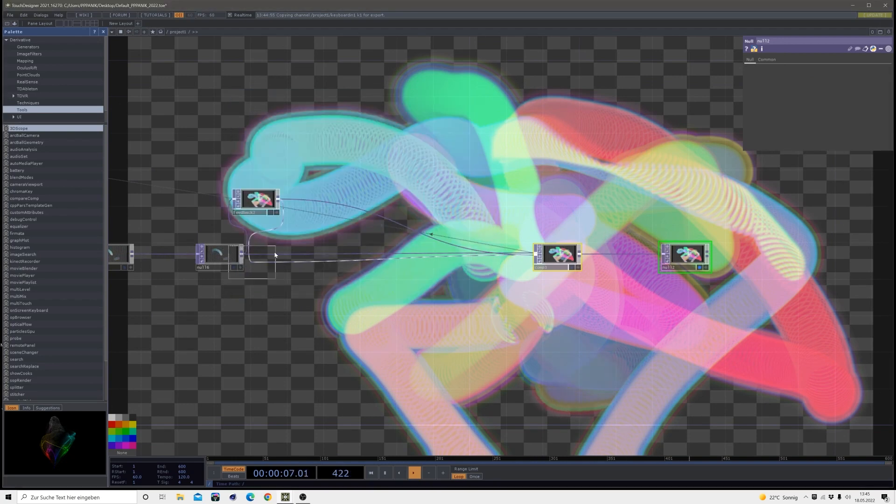
{"action": "left_click", "coordinate": [370, 201]}
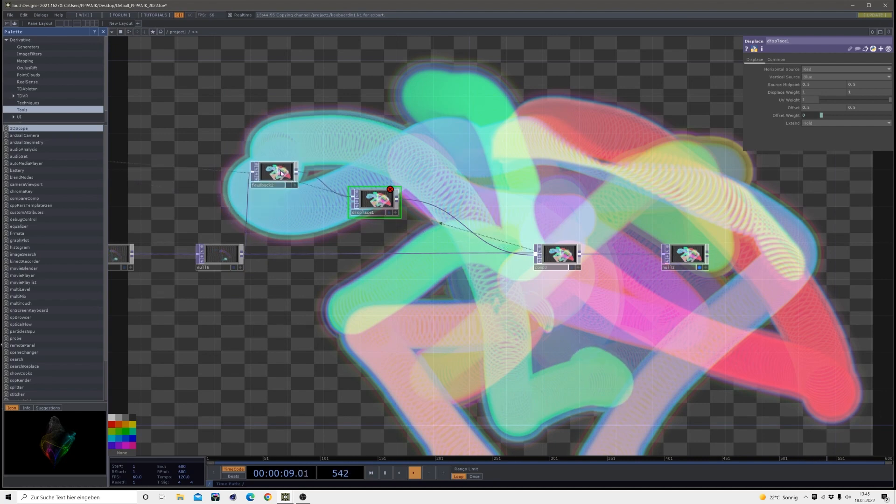
{"action": "left_click_drag", "start_coordinate": [365, 202], "coordinate": [356, 174]}
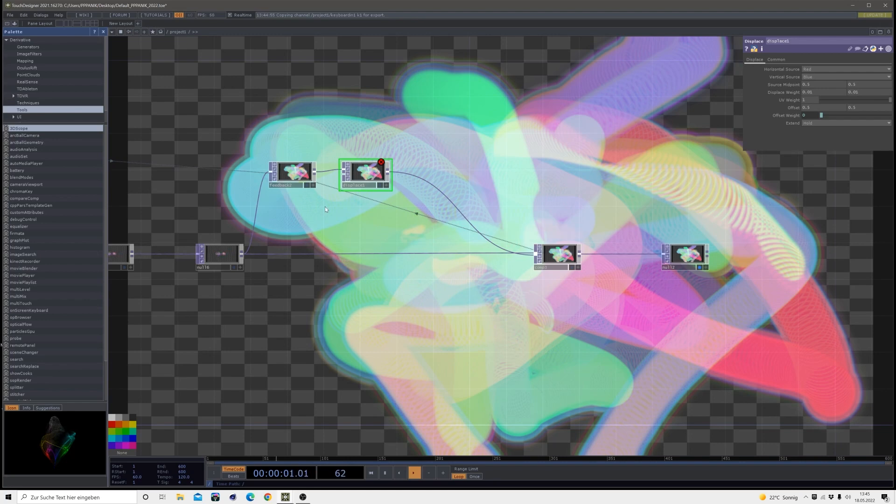
Add a Noise TOP below the wire between feedback2 and the Displace TOP
{"action": "middle_click_drag", "start_coordinate": [363, 174], "coordinate": [414, 173]}
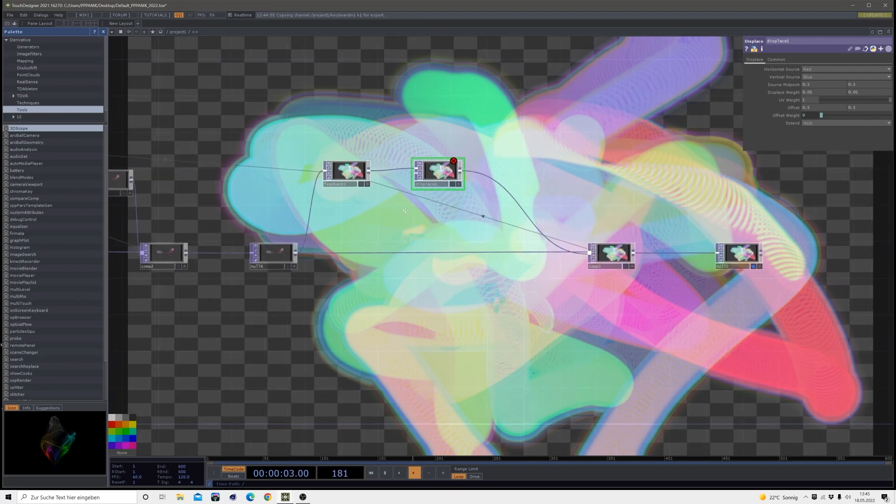
{"action": "key", "text": "Tab"}
{"action": "left_click", "coordinate": [370, 174]}
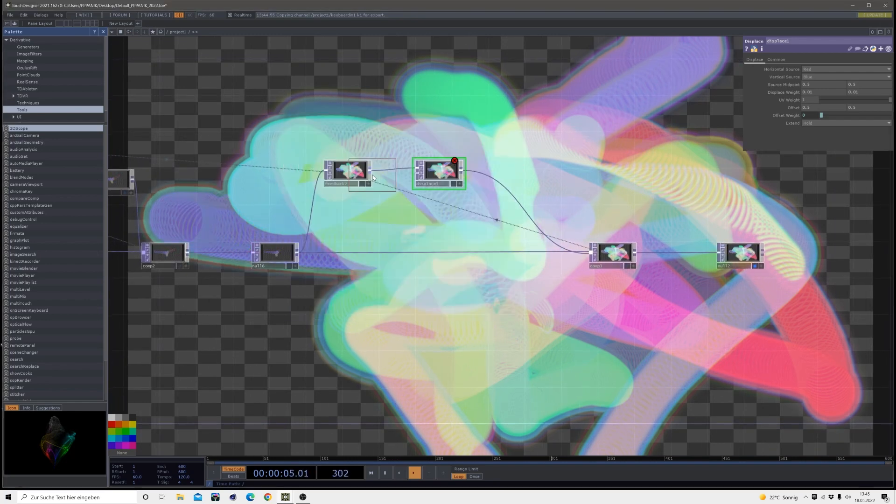
{"action": "left_click", "coordinate": [379, 223]}
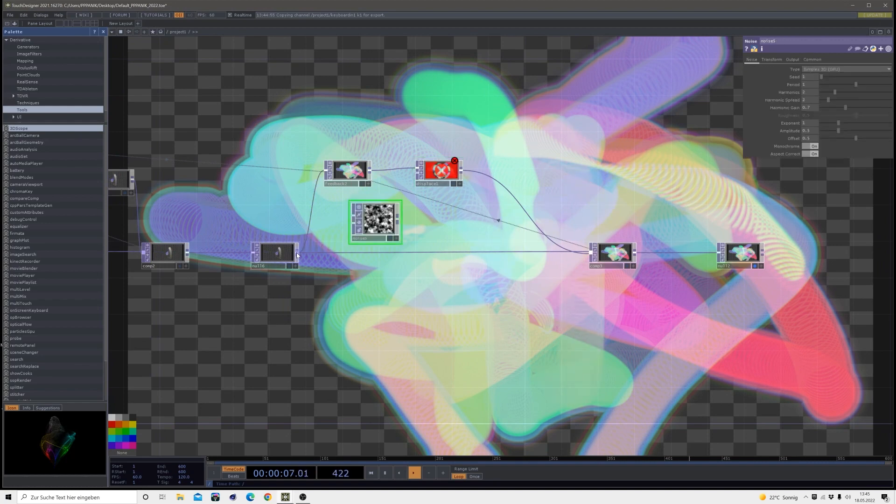
Connect the Null TOP after comp2 to the first input of the new Noise TOP
{"action": "scroll", "coordinate": [295, 253], "scroll_direction": "up", "scroll_amount": 5}
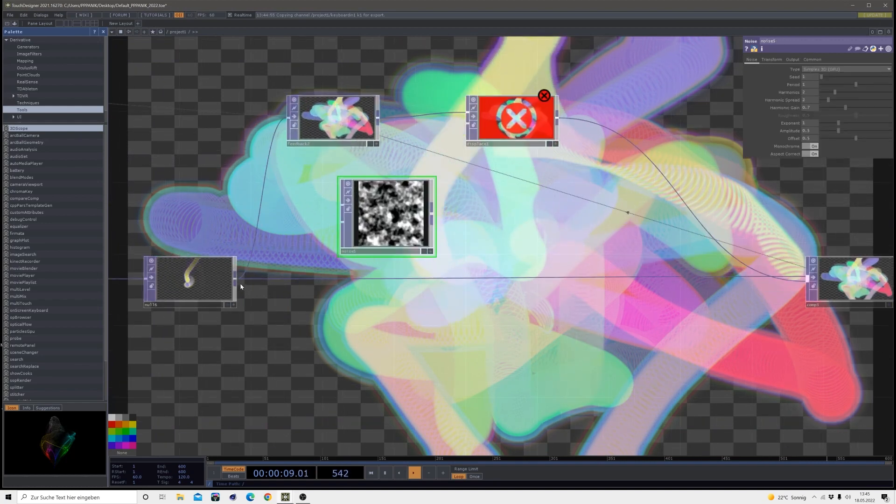
{"action": "left_click", "coordinate": [235, 278]}
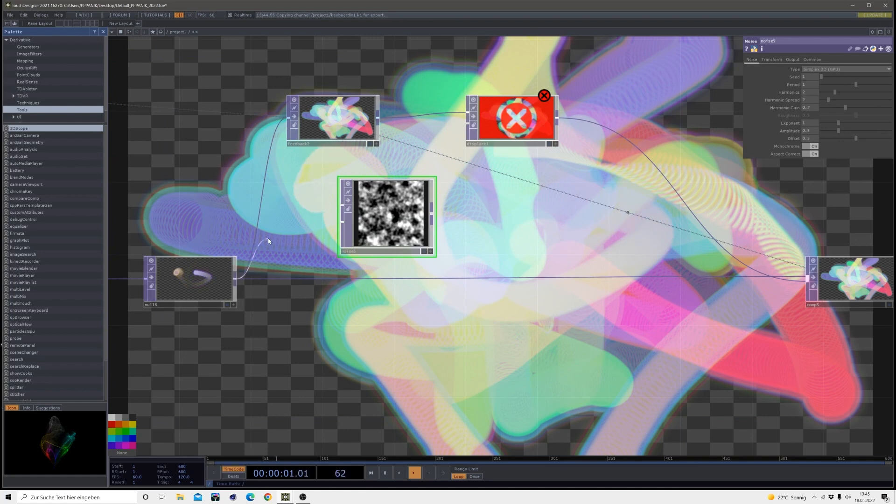
{"action": "left_click", "coordinate": [342, 206]}
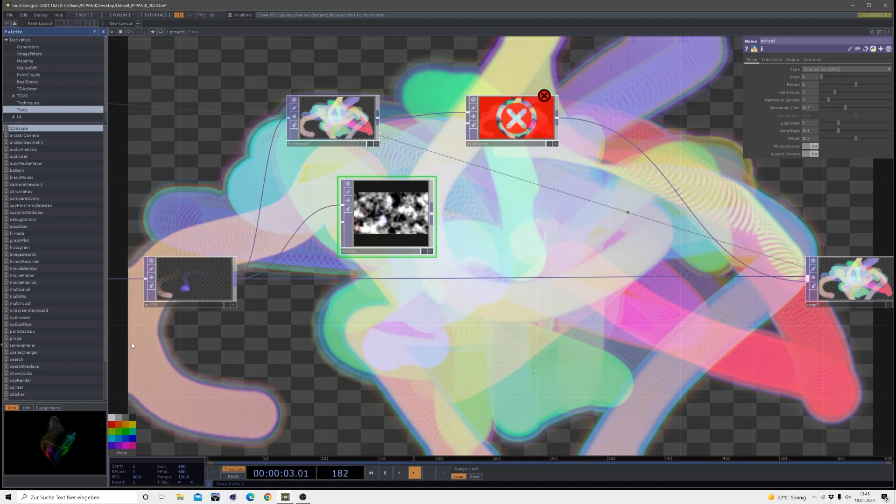
{"action": "left_click", "coordinate": [342, 183]}
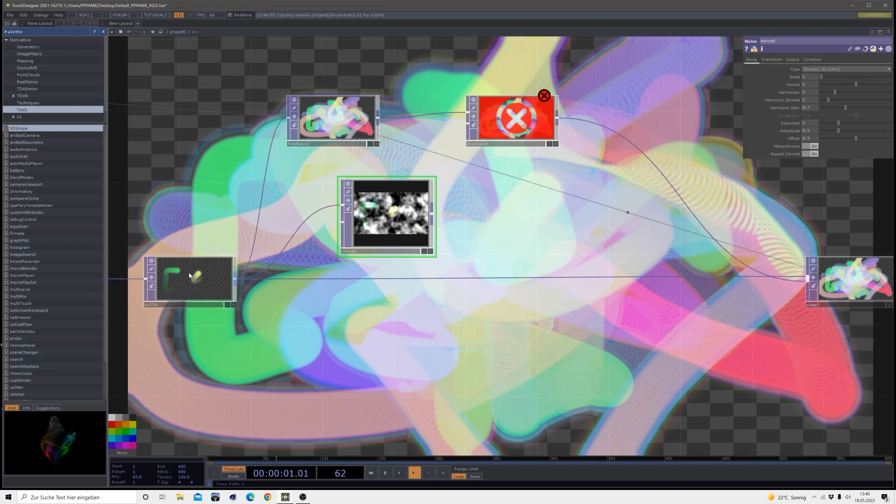
{"action": "scroll", "coordinate": [374, 202], "scroll_direction": "up", "scroll_amount": 3}
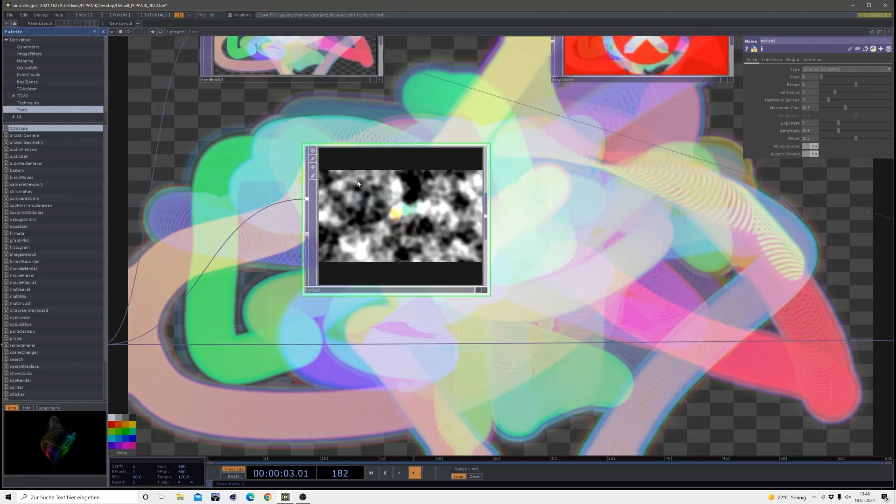
{"action": "scroll", "coordinate": [432, 265], "scroll_direction": "down", "scroll_amount": 3}
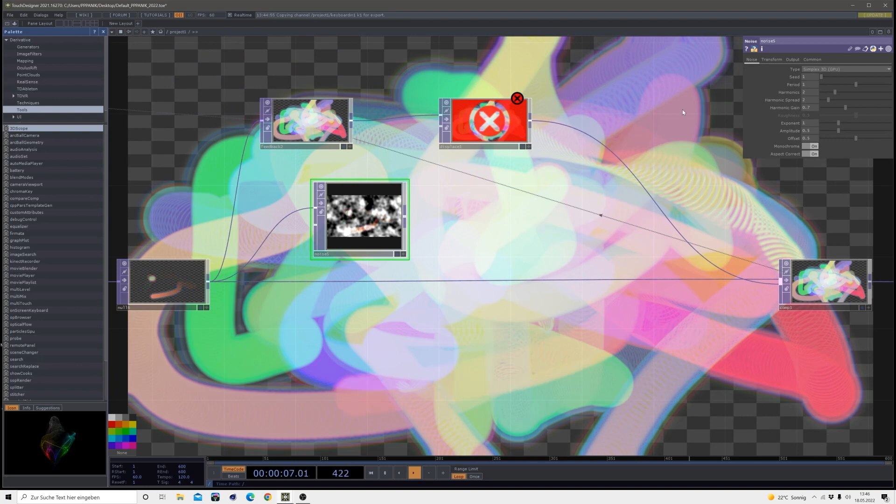
Set the Noise TOP's RGB output to Noise and its Pixel Format to 32-bit float (RGBA)
{"action": "left_click", "coordinate": [792, 60]}
{"action": "left_click", "coordinate": [812, 69]}
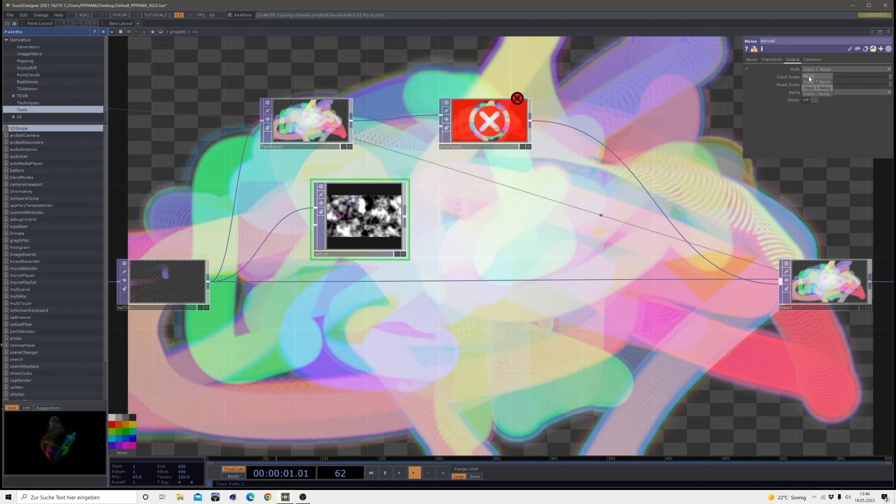
{"action": "left_click", "coordinate": [808, 75]}
{"action": "left_click", "coordinate": [812, 59]}
{"action": "left_click", "coordinate": [816, 147]}
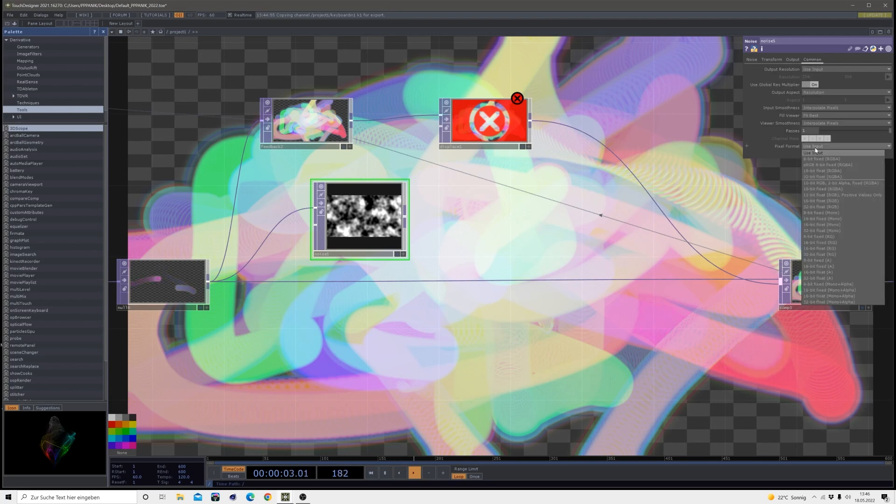
{"action": "left_click", "coordinate": [810, 177]}
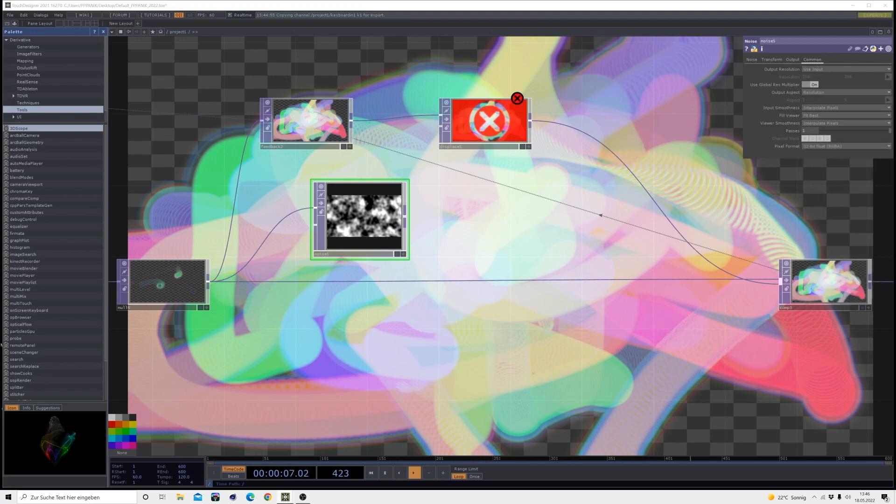
Line up the Noise TOP under feedback2 and set its Harmonics to 10 and Exponent to 0.5
{"action": "left_click_drag", "start_coordinate": [360, 215], "coordinate": [307, 198]}
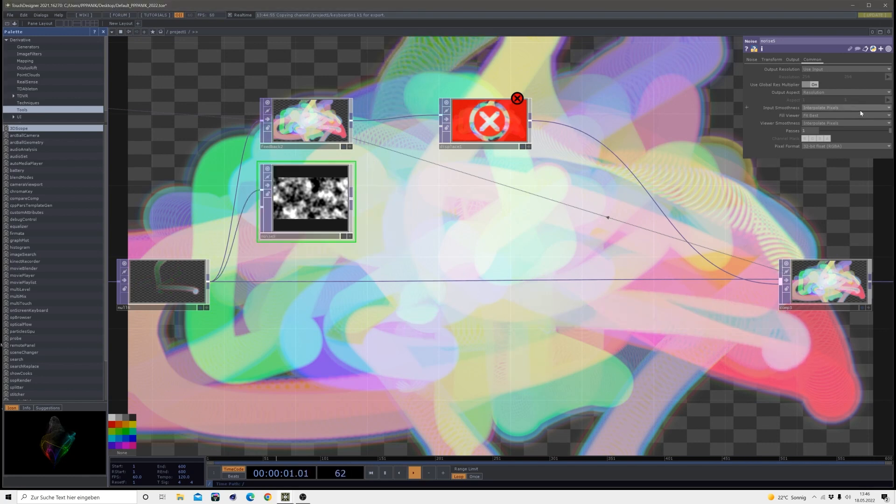
{"action": "left_click", "coordinate": [751, 59]}
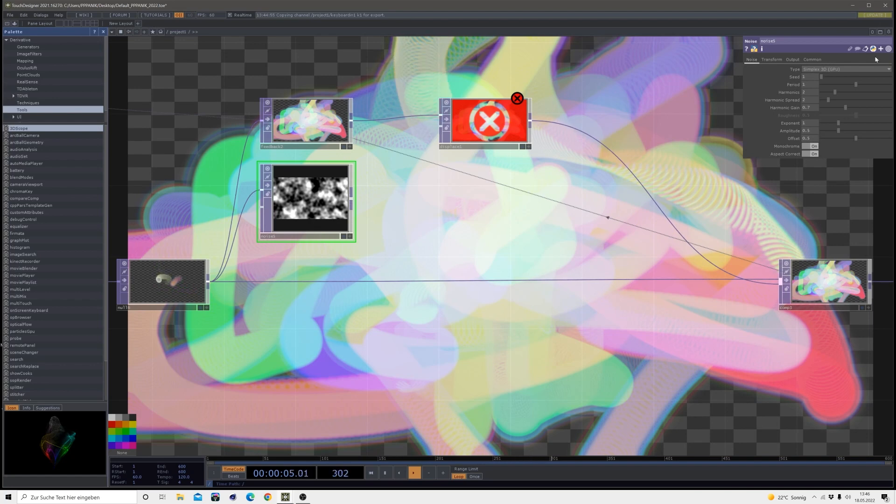
{"action": "left_click_drag", "start_coordinate": [835, 92], "coordinate": [890, 94]}
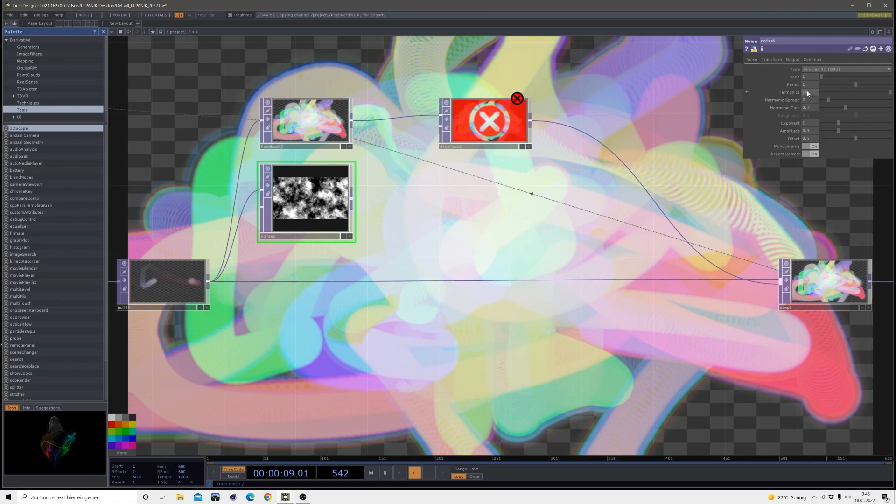
{"action": "scroll", "coordinate": [275, 188], "scroll_direction": "up", "scroll_amount": 7}
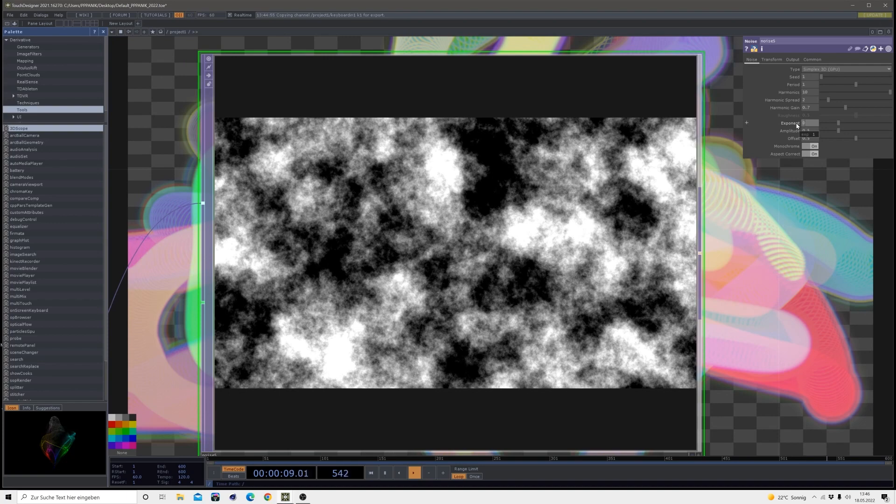
{"action": "type", "text": "5"}
{"action": "key", "text": "Return"}
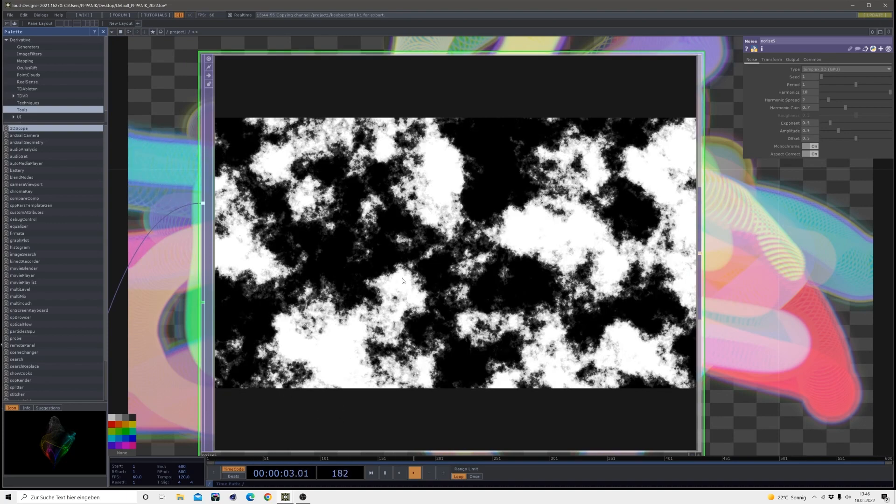
Move the Noise TOP slightly farther down from feedback2 and place a second Noise TOP right beside it
{"action": "scroll", "coordinate": [403, 281], "scroll_direction": "down", "scroll_amount": 4}
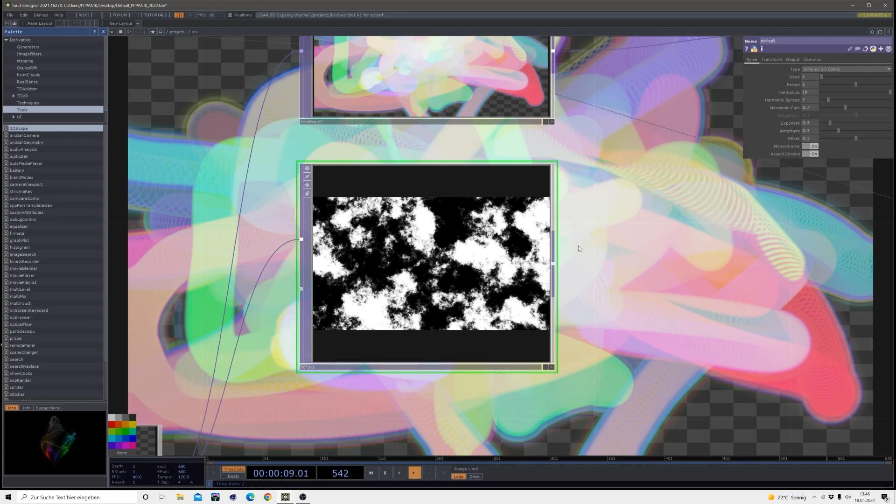
{"action": "scroll", "coordinate": [467, 223], "scroll_direction": "down", "scroll_amount": 5}
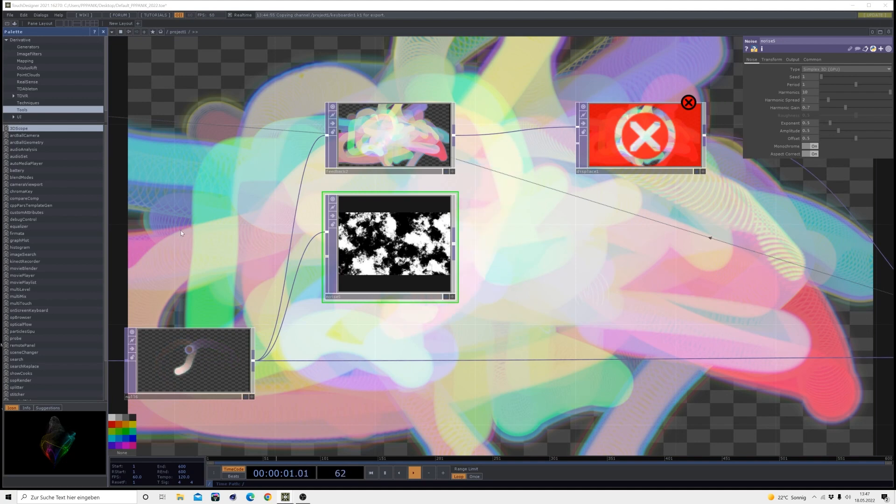
{"action": "left_click_drag", "start_coordinate": [477, 257], "coordinate": [428, 254]}
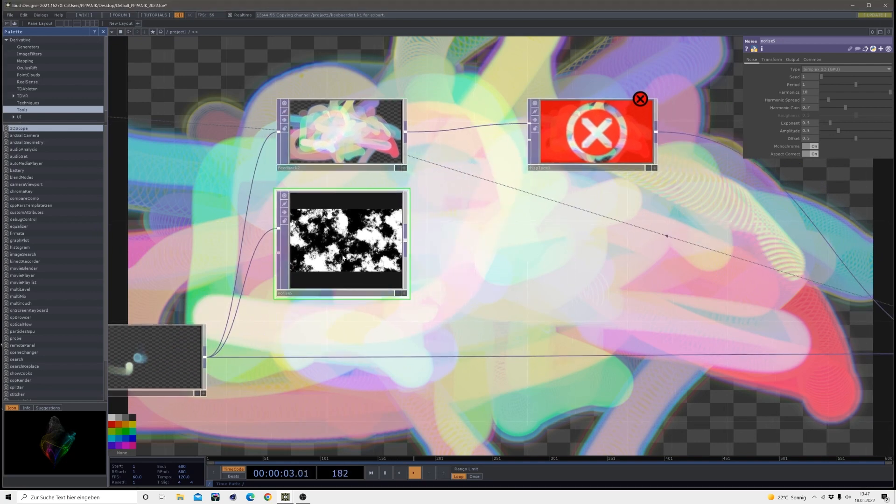
{"action": "left_click_drag", "start_coordinate": [375, 254], "coordinate": [374, 279]}
{"action": "key", "text": "Tab"}
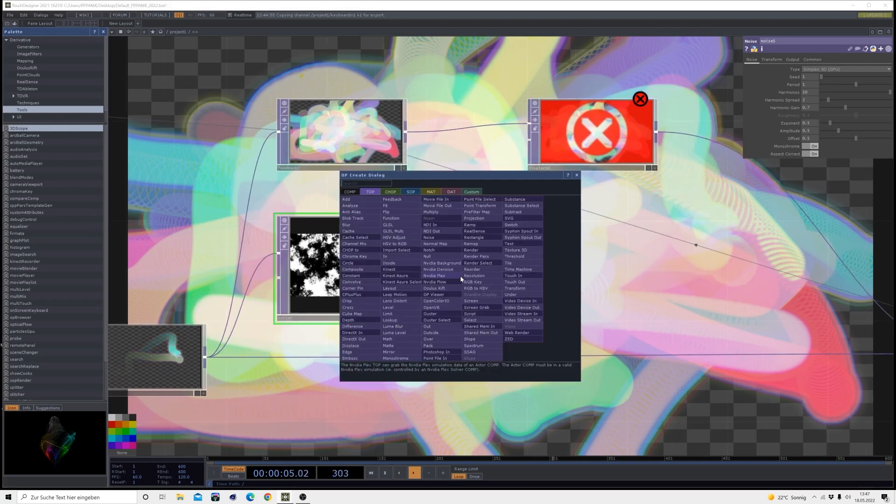
{"action": "left_click", "coordinate": [426, 240]}
{"action": "left_click", "coordinate": [504, 267]}
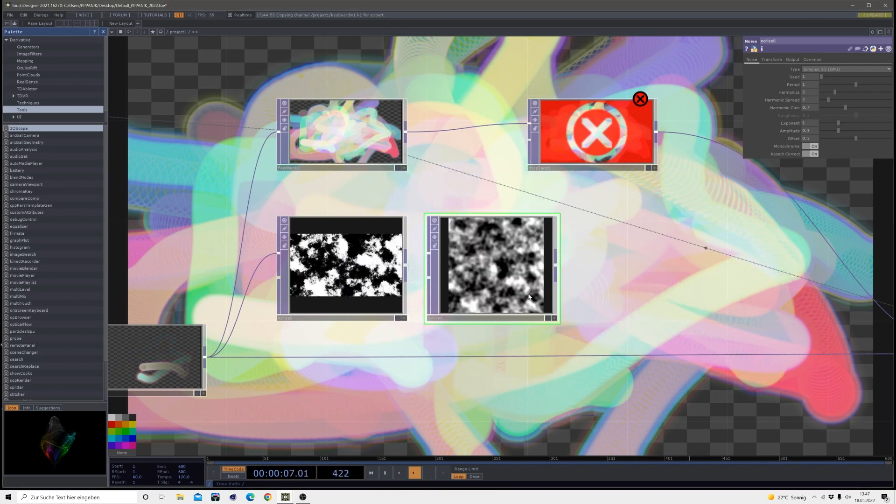
Connect the first Noise TOP to both inputs of the second one and set the second's RGB output to Noise
{"action": "left_click_drag", "start_coordinate": [405, 265], "coordinate": [428, 278]}
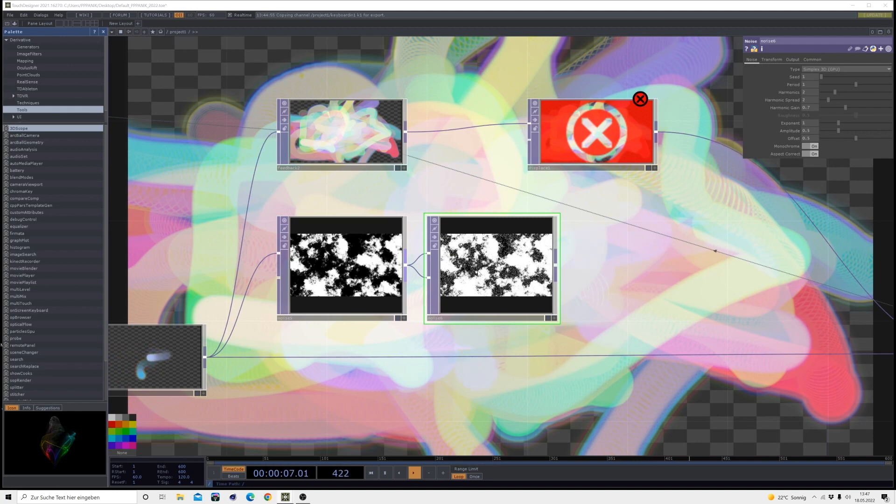
{"action": "left_click", "coordinate": [792, 59]}
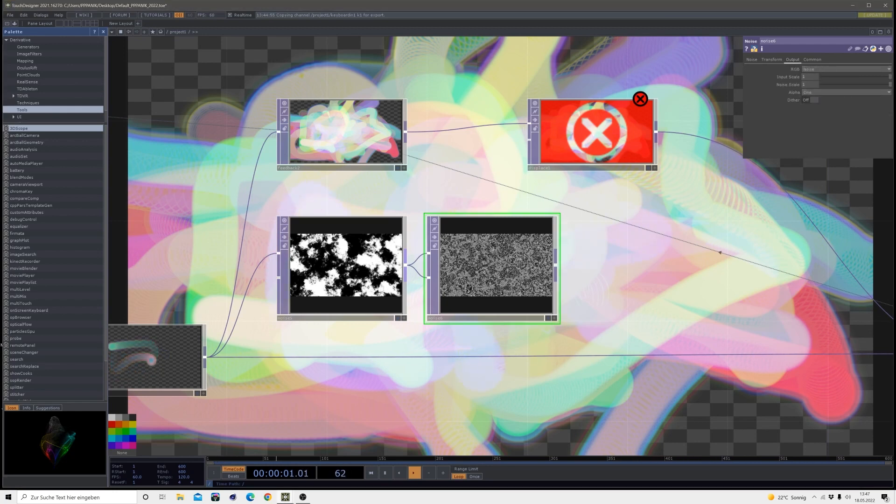
{"action": "right_click", "coordinate": [405, 265]}
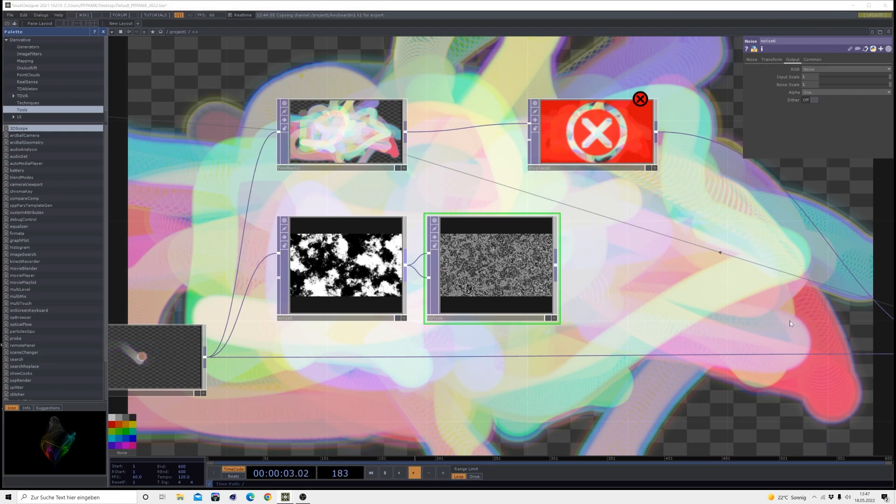
Turn off Monochrome on the second Noise TOP and set its Exponent to 2.6
{"action": "scroll", "coordinate": [502, 267], "scroll_direction": "up", "scroll_amount": 5}
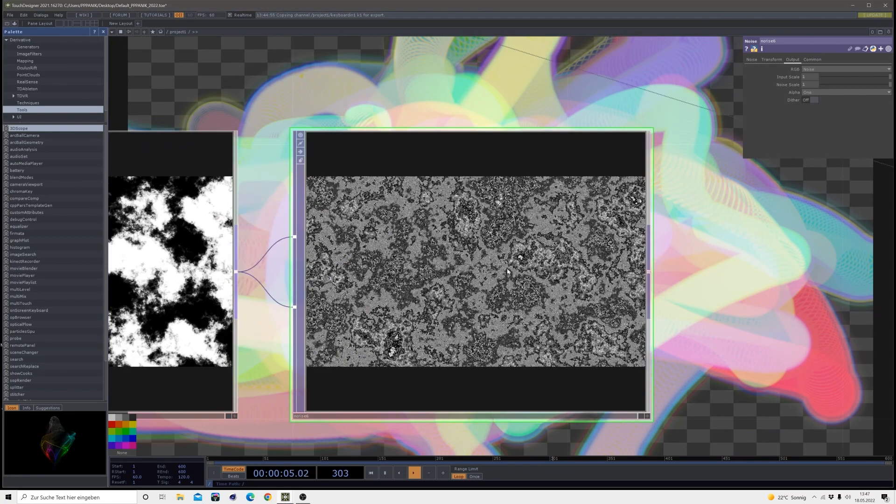
{"action": "left_click", "coordinate": [751, 60]}
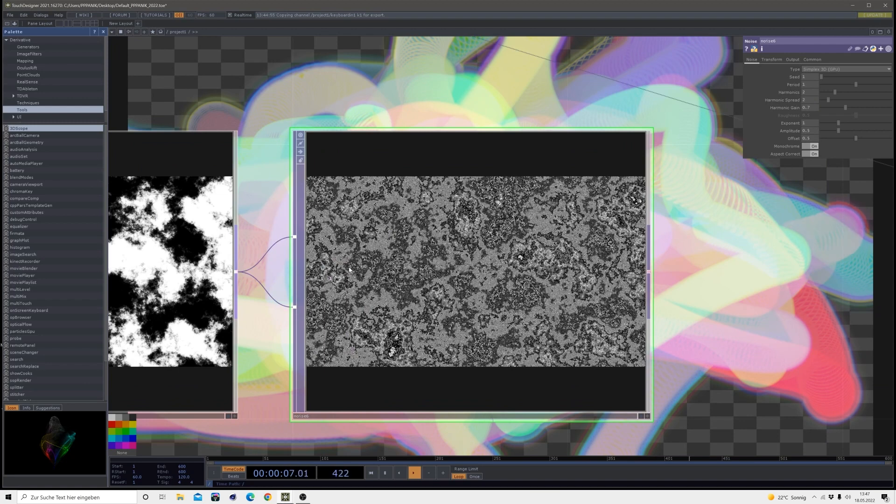
{"action": "left_click", "coordinate": [811, 146]}
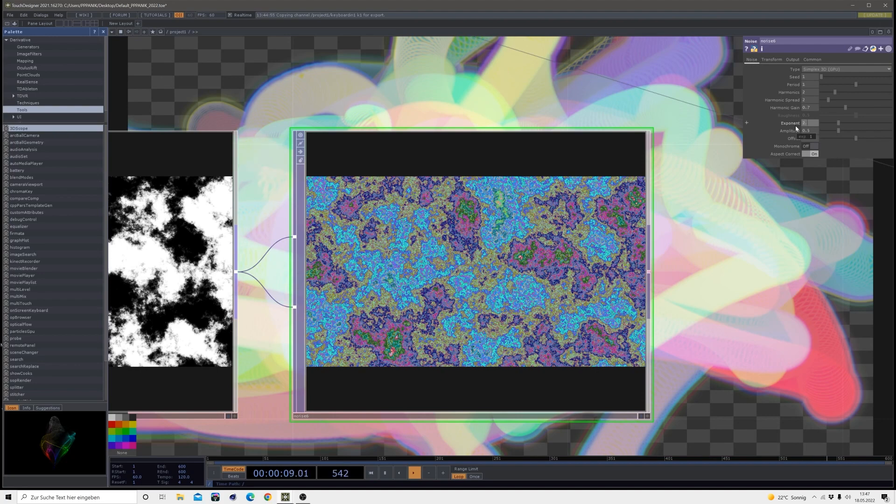
{"action": "type", "text": "6"}
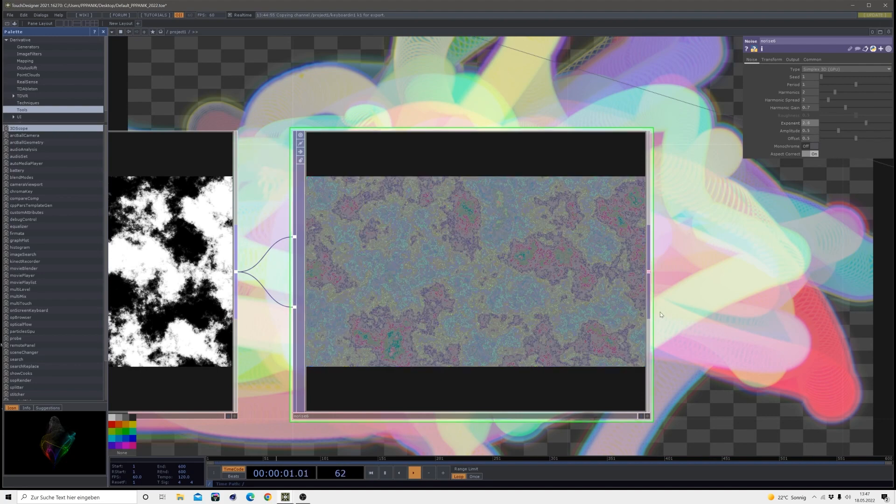
{"action": "scroll", "coordinate": [405, 263], "scroll_direction": "up", "scroll_amount": 4}
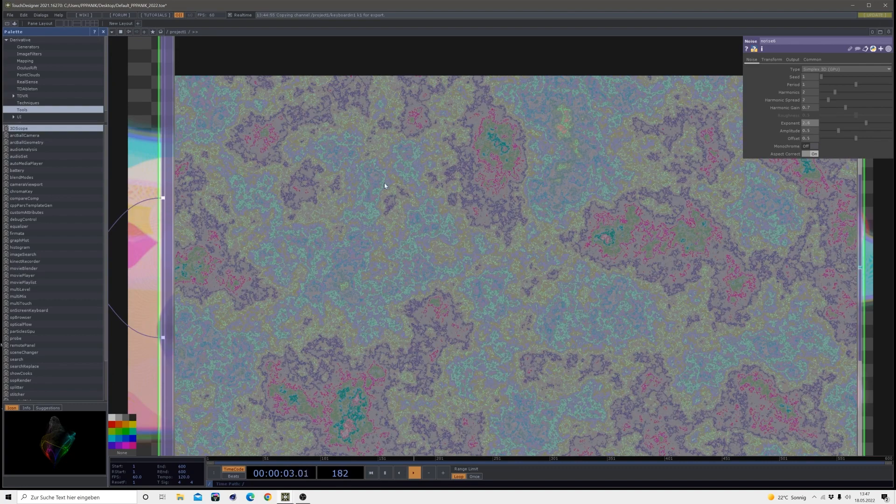
Move displace1 farther right, connect the second Noise TOP to its second input, and reset the feedback
{"action": "scroll", "coordinate": [380, 224], "scroll_direction": "down", "scroll_amount": 3}
{"action": "scroll", "coordinate": [414, 285], "scroll_direction": "up", "scroll_amount": 6}
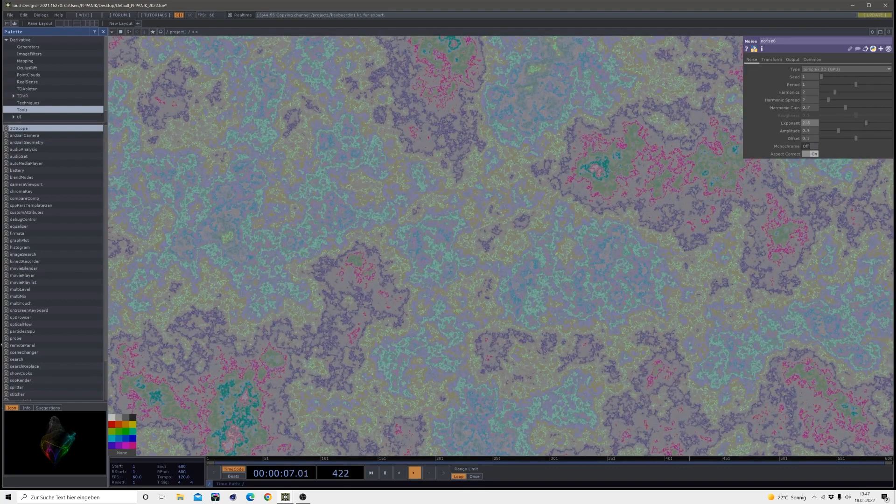
{"action": "middle_click", "coordinate": [809, 123]}
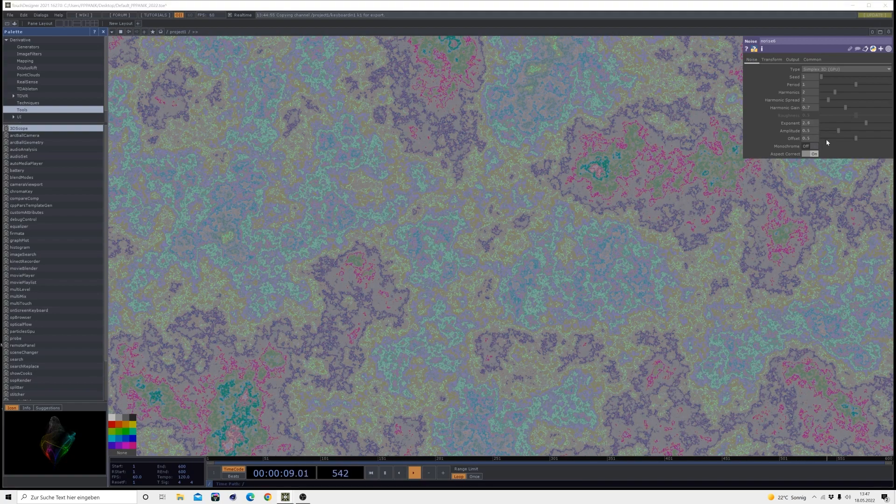
{"action": "scroll", "coordinate": [490, 138], "scroll_direction": "down", "scroll_amount": 6}
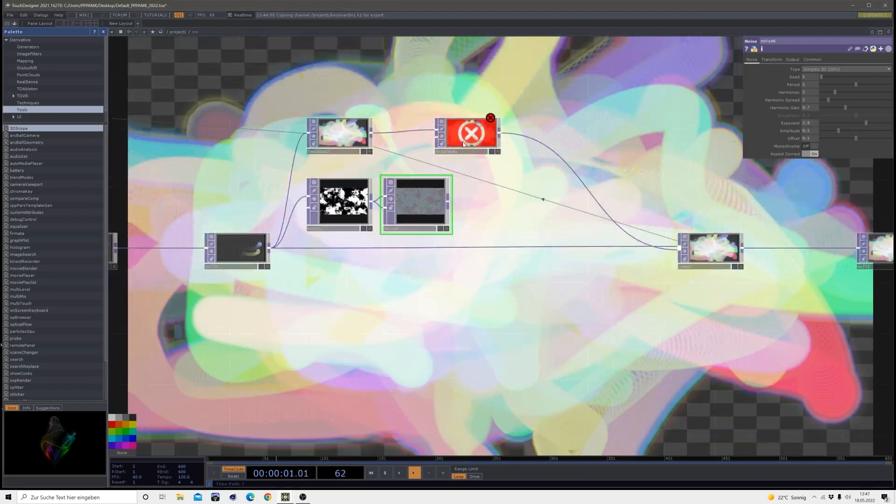
{"action": "left_click_drag", "start_coordinate": [463, 143], "coordinate": [501, 144]}
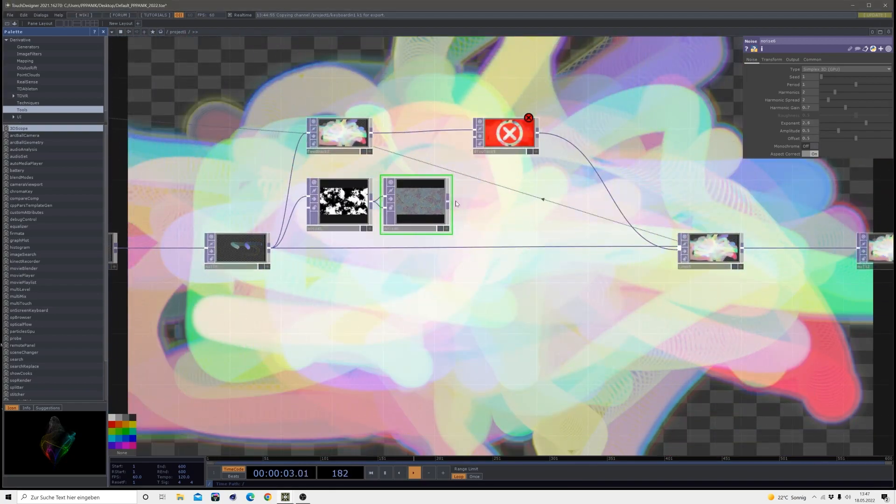
{"action": "left_click", "coordinate": [471, 151]}
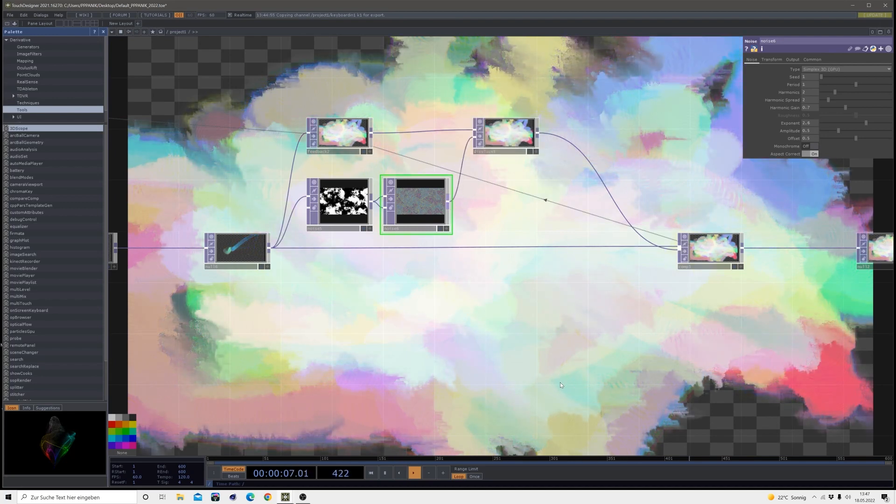
{"action": "key", "text": "1"}
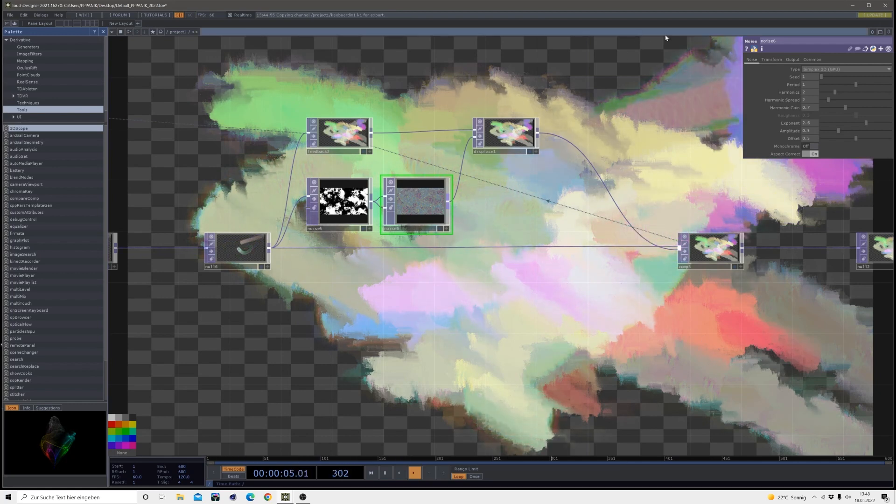
Insert a second Displace TOP on the wire between displace1 and the Composite TOP
{"action": "right_click", "coordinate": [598, 178]}
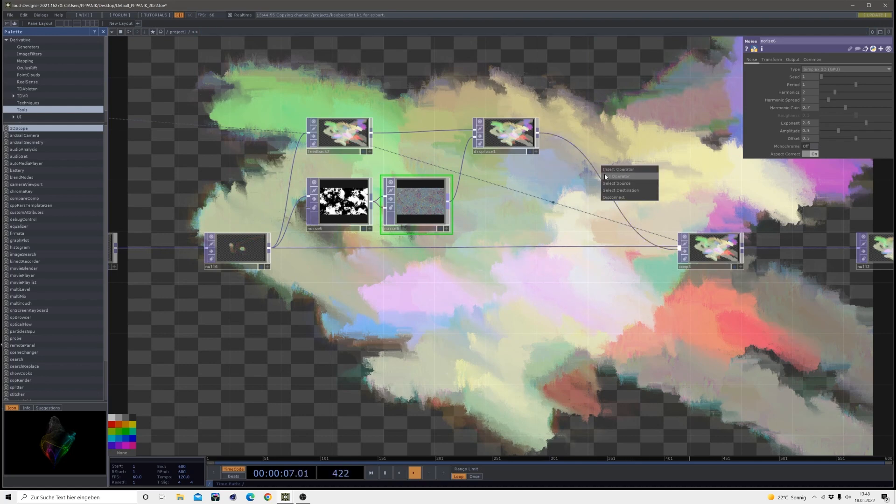
{"action": "left_click", "coordinate": [620, 169]}
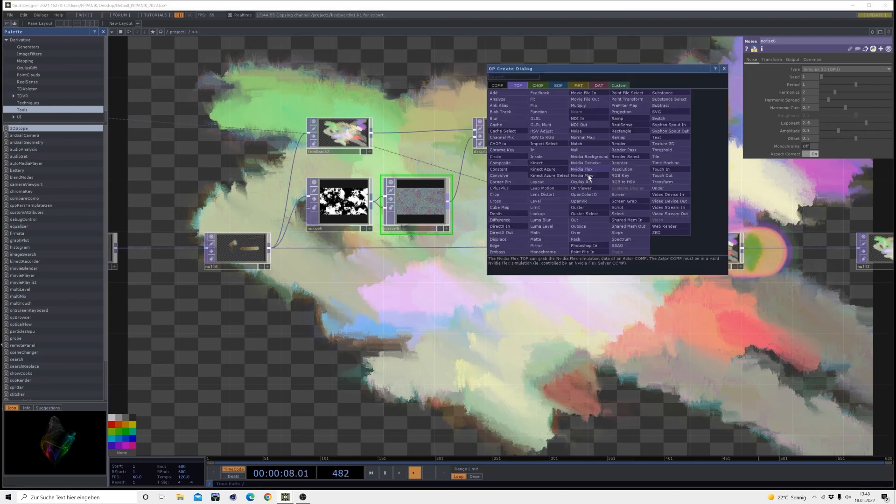
{"action": "left_click", "coordinate": [495, 245]}
{"action": "left_click", "coordinate": [636, 138]}
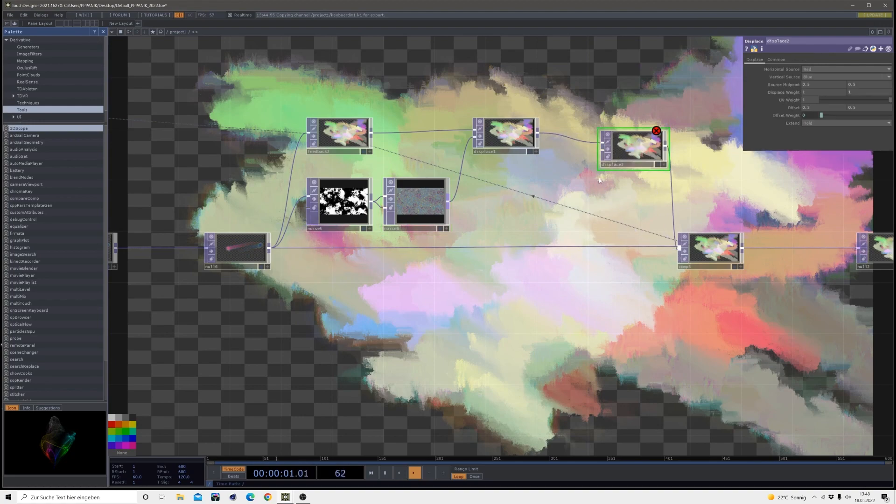
Branch a Slope TOP off the second Noise TOP's output and place it below the two Displace TOPs
{"action": "left_click_drag", "start_coordinate": [563, 185], "coordinate": [556, 190]}
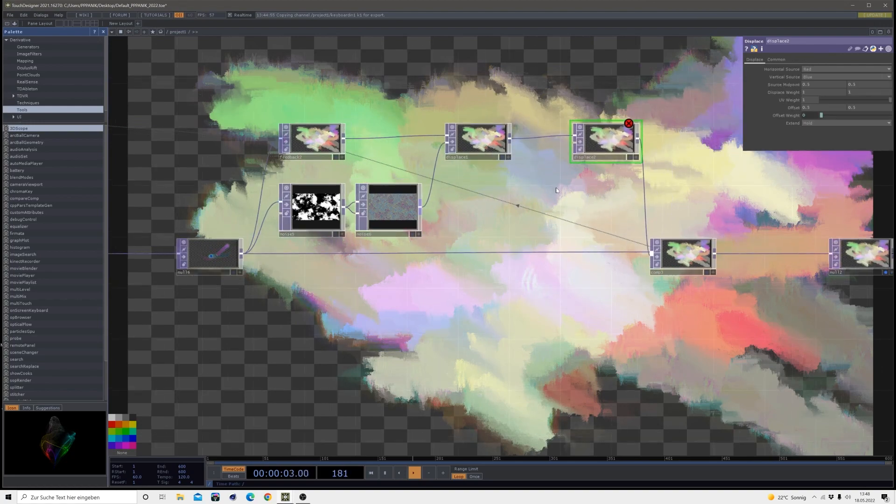
{"action": "scroll", "coordinate": [410, 193], "scroll_direction": "up", "scroll_amount": 5}
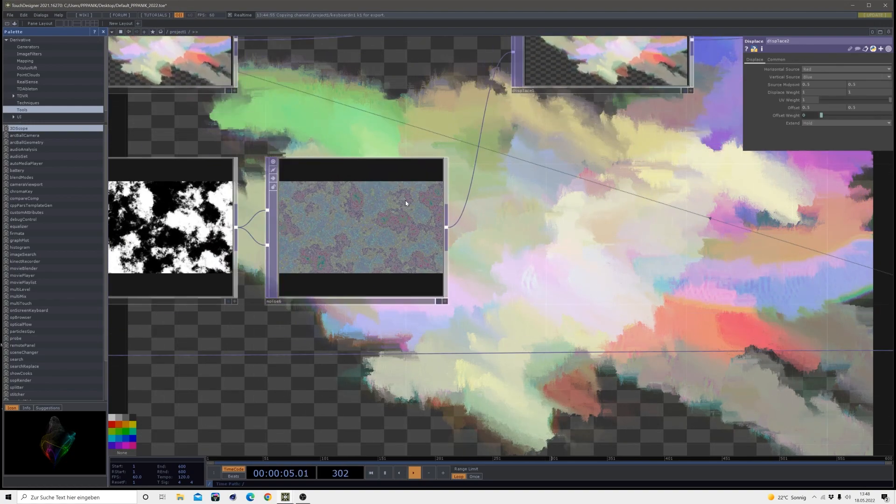
{"action": "scroll", "coordinate": [405, 200], "scroll_direction": "down", "scroll_amount": 3}
{"action": "left_click_drag", "start_coordinate": [516, 242], "coordinate": [399, 265]}
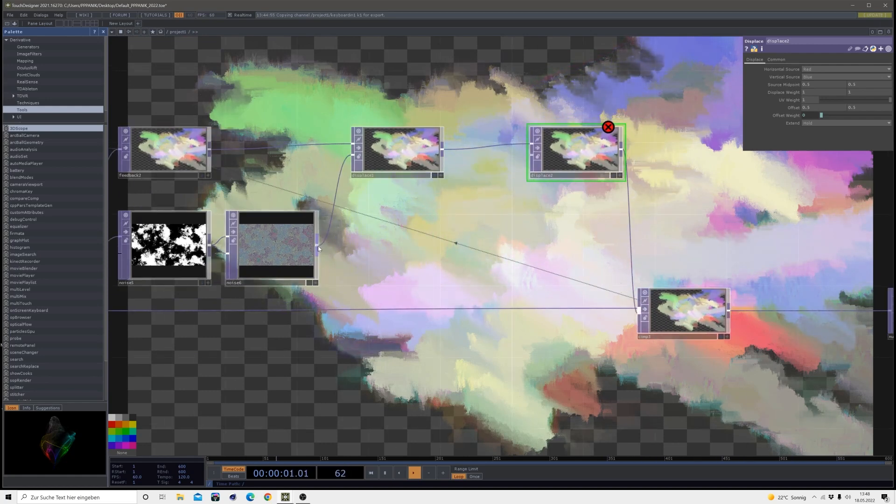
{"action": "left_click", "coordinate": [425, 242]}
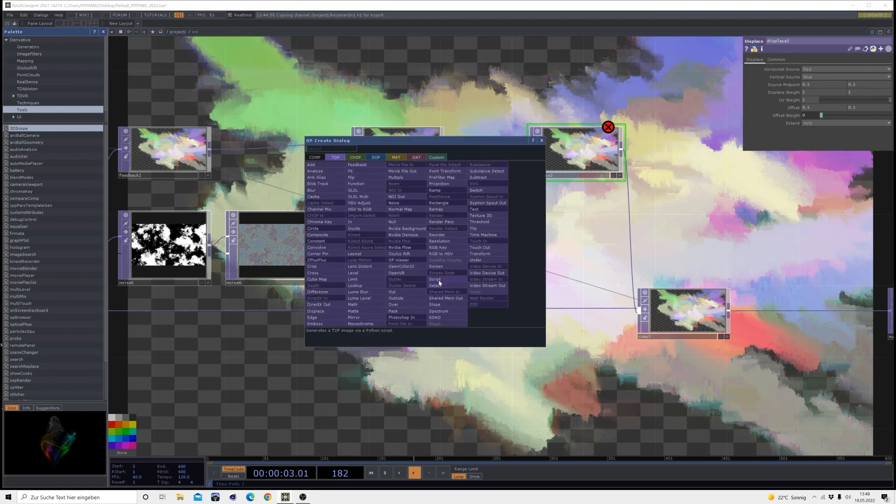
{"action": "left_click", "coordinate": [436, 304]}
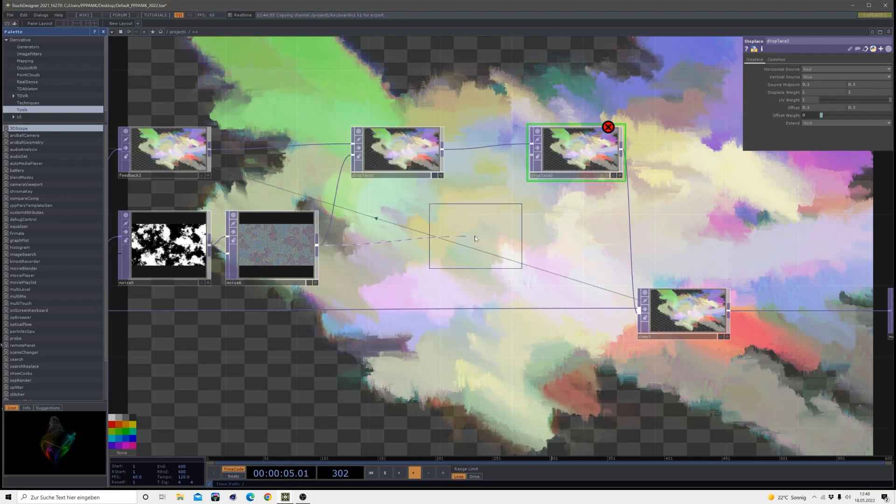
{"action": "left_click", "coordinate": [445, 247]}
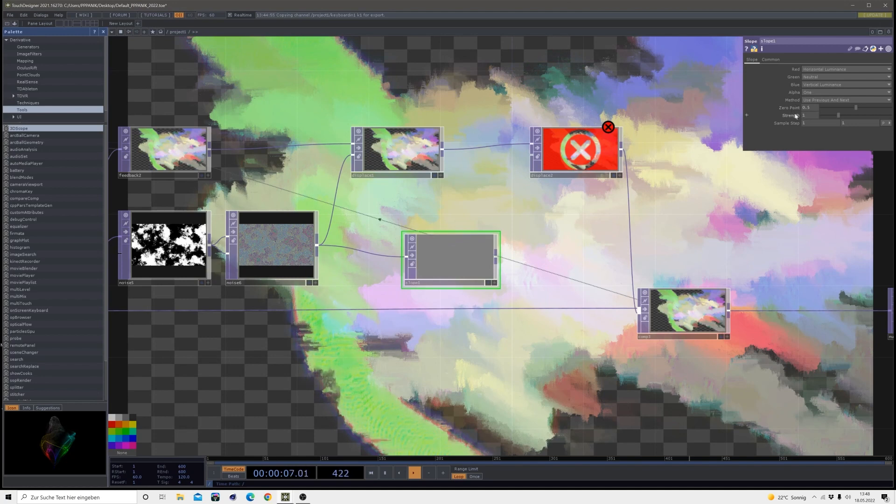
Set the Slope TOP's Strength to 8 and its Sample Step to 5
{"action": "left_click_drag", "start_coordinate": [805, 115], "coordinate": [843, 125]}
{"action": "type", "text": "8"}
{"action": "type", "text": "5"}
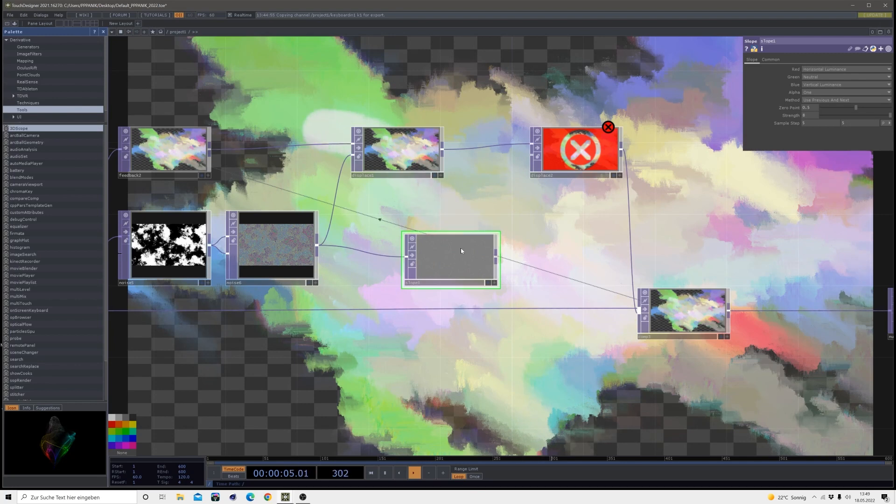
Append a Blur TOP to the Slope TOP's output and place it directly beside it
{"action": "key", "text": "Tab"}
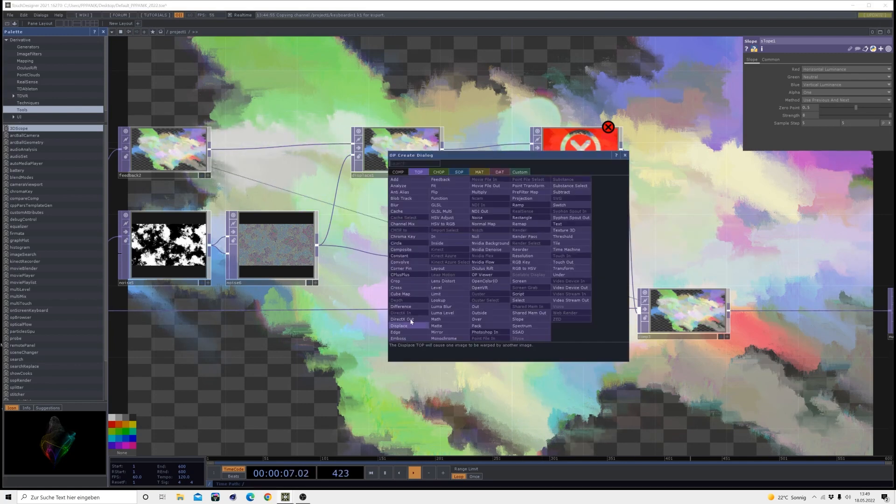
{"action": "left_click", "coordinate": [400, 206]}
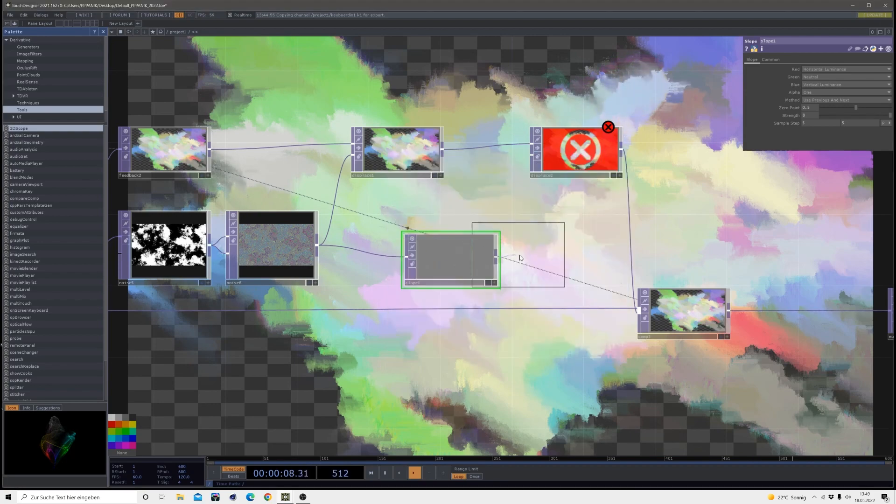
{"action": "left_click", "coordinate": [555, 257]}
Shift the Composite, final Null and displace2 farther right, and connect the Blur TOP to displace2's second input
{"action": "left_click_drag", "start_coordinate": [673, 370], "coordinate": [362, 381]}
{"action": "scroll", "coordinate": [425, 332], "scroll_direction": "down", "scroll_amount": 3}
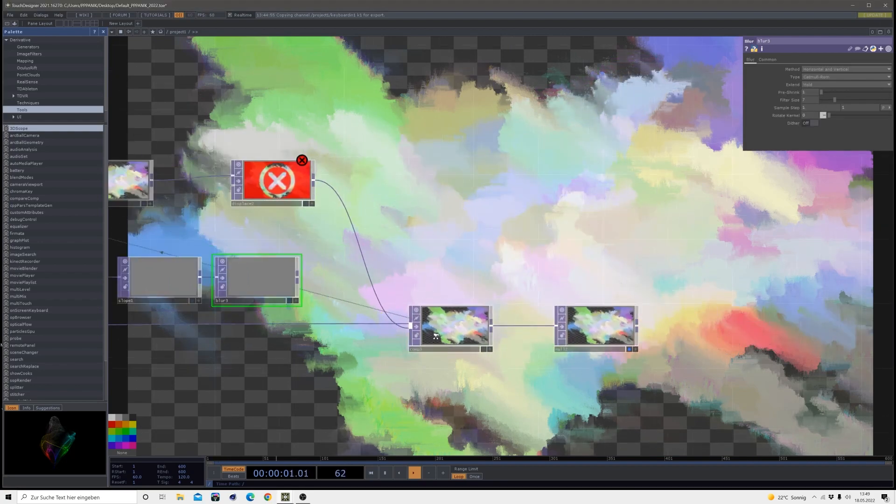
{"action": "right_click_drag", "start_coordinate": [657, 368], "coordinate": [467, 306]}
{"action": "left_click_drag", "start_coordinate": [449, 325], "coordinate": [537, 324]}
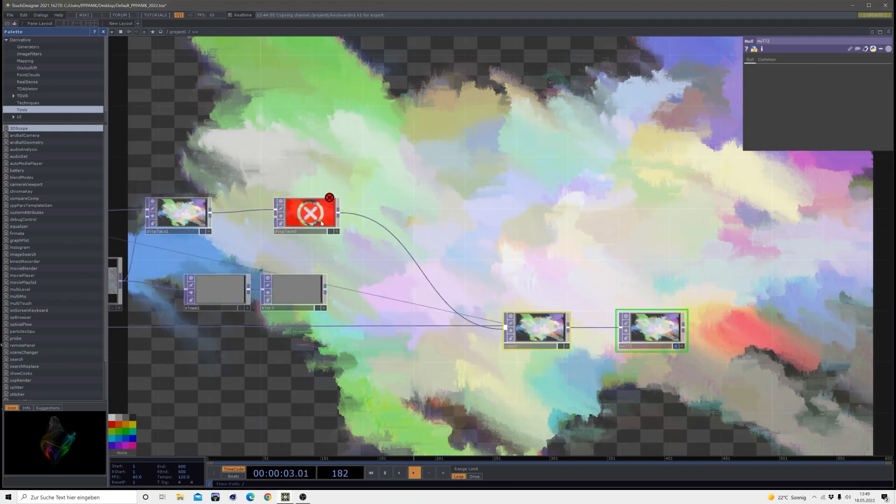
{"action": "left_click_drag", "start_coordinate": [315, 231], "coordinate": [405, 230]}
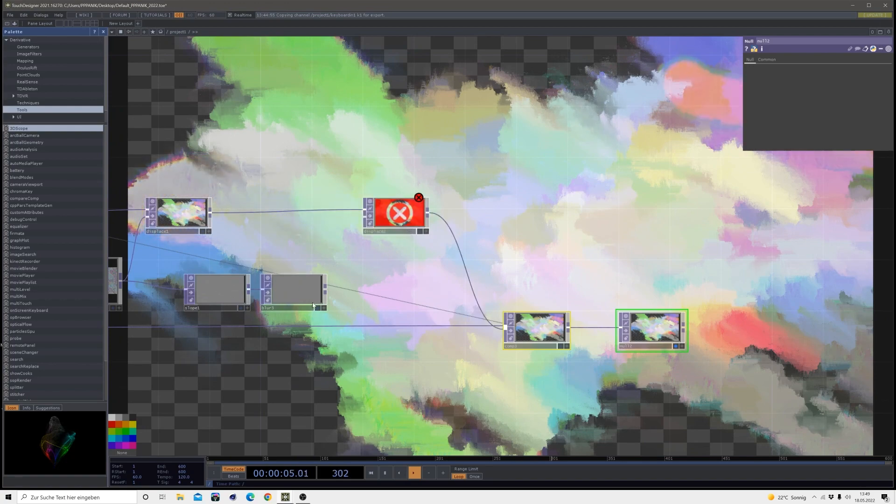
{"action": "left_click_drag", "start_coordinate": [327, 292], "coordinate": [358, 223]}
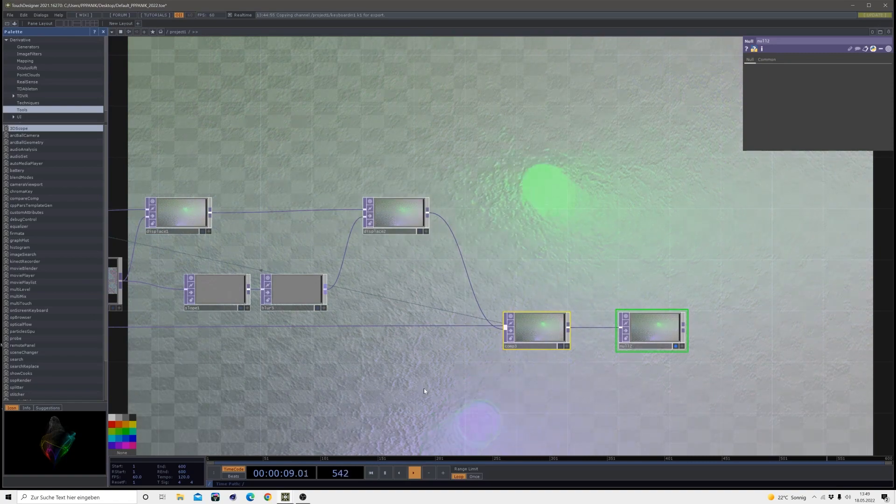
{"action": "left_click_drag", "start_coordinate": [424, 388], "coordinate": [450, 386]}
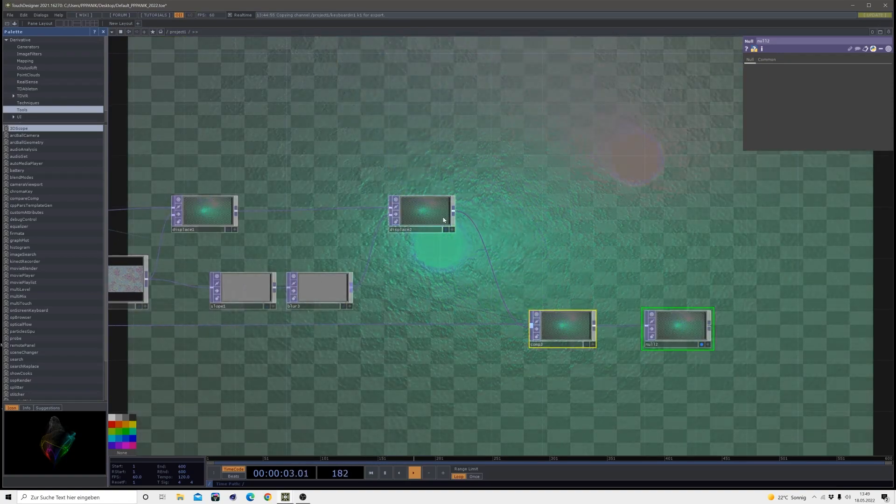
Set both Displace Weight values of displace2 to 0.001
{"action": "left_click", "coordinate": [433, 208]}
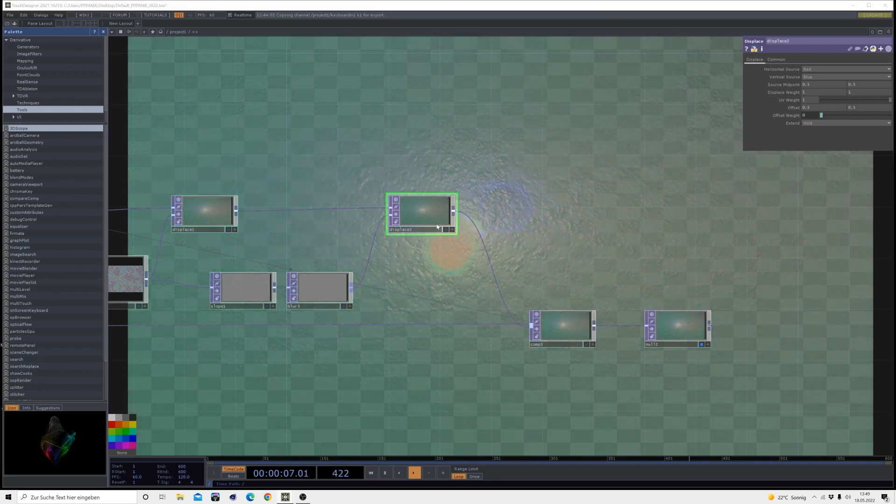
{"action": "left_click", "coordinate": [802, 91]}
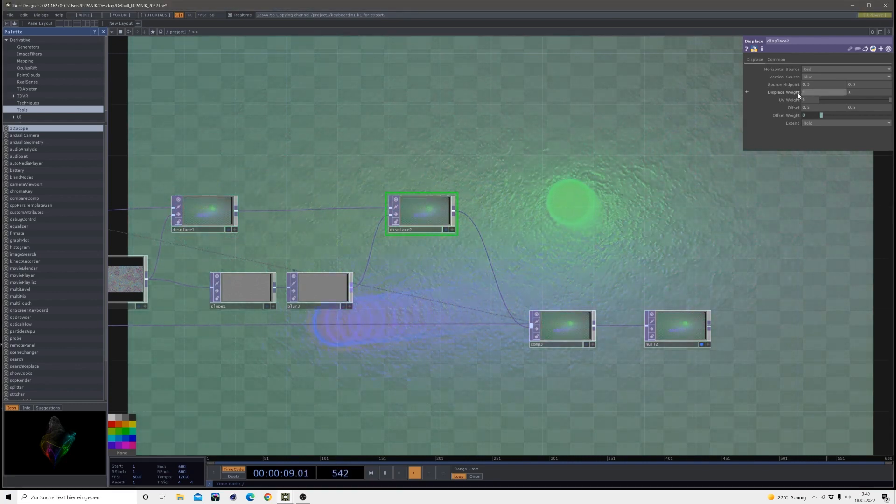
{"action": "type", "text": "0"}
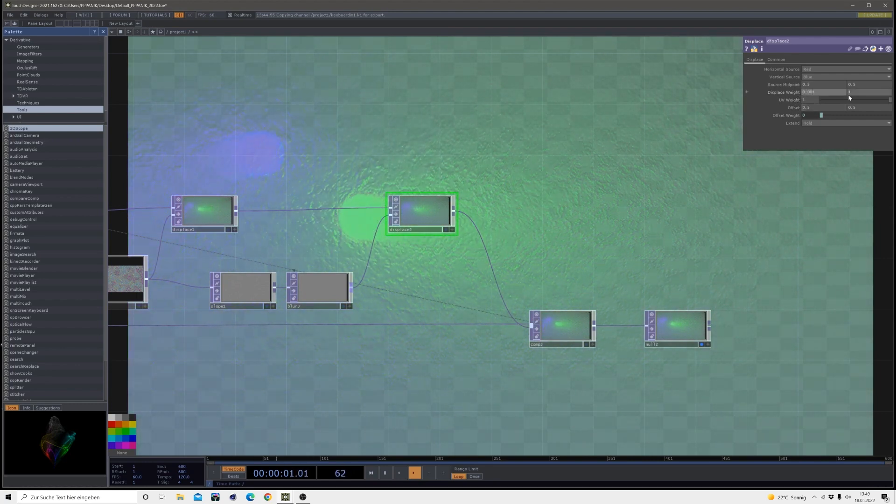
{"action": "left_click", "coordinate": [848, 93]}
{"action": "type", "text": "0.0"}
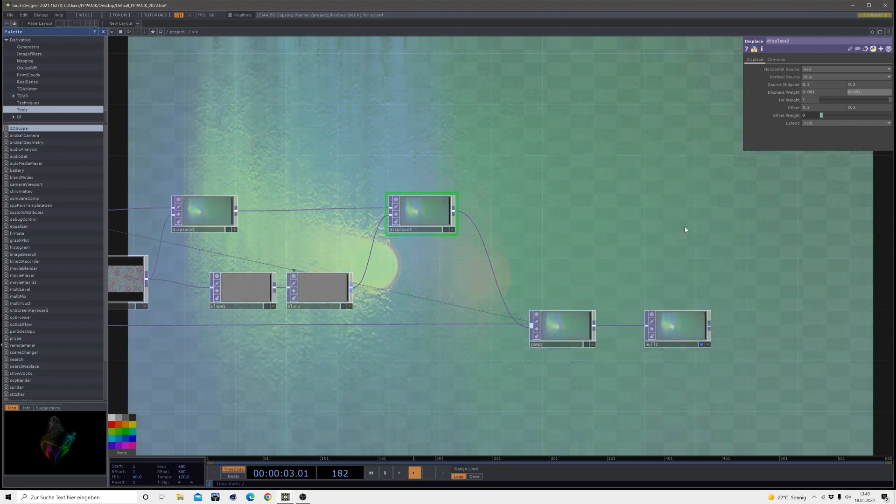
{"action": "type", "text": "0"}
{"action": "key", "text": "Return"}
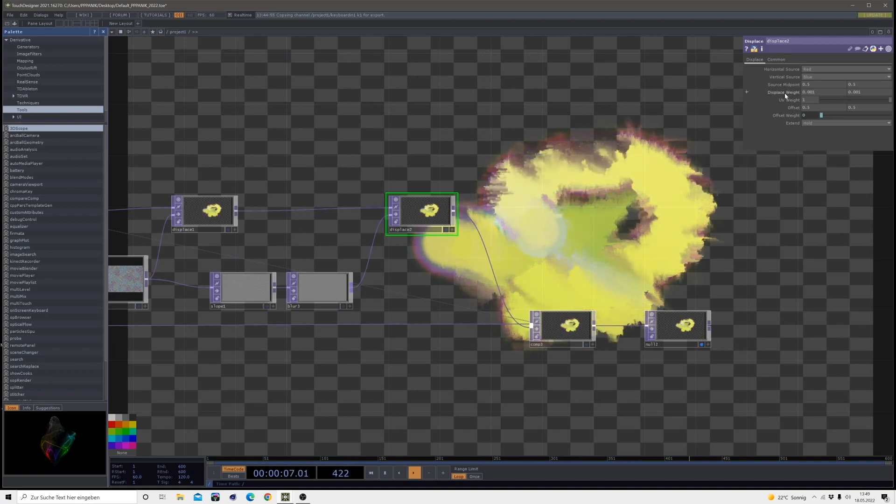
Raise both Displace Weight values of displace2 together to 0.007 and reset the feedback
{"action": "middle_click_drag", "start_coordinate": [785, 92], "coordinate": [787, 110]}
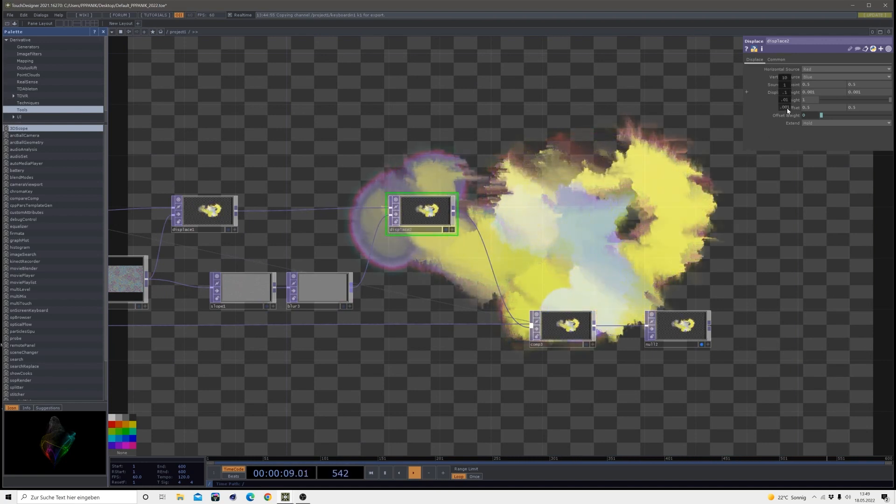
{"action": "middle_click_drag", "start_coordinate": [786, 79], "coordinate": [788, 79]}
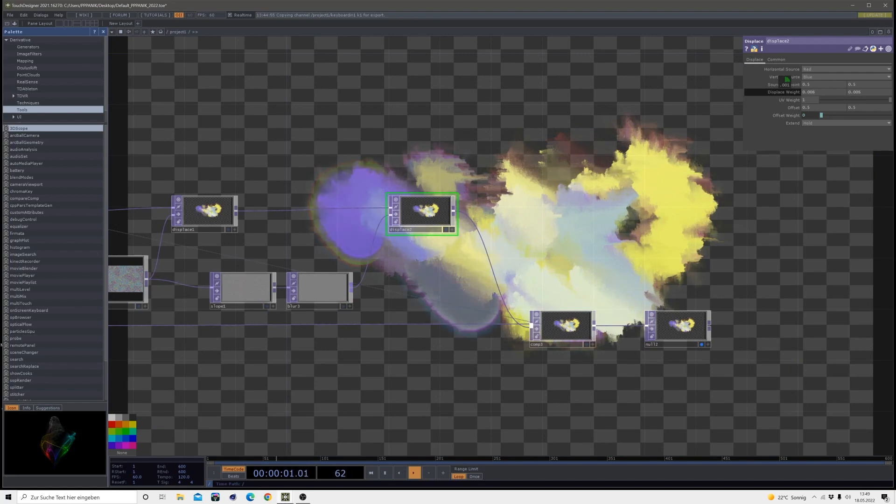
{"action": "left_click_drag", "start_coordinate": [544, 255], "coordinate": [552, 249]}
{"action": "key", "text": "1"}
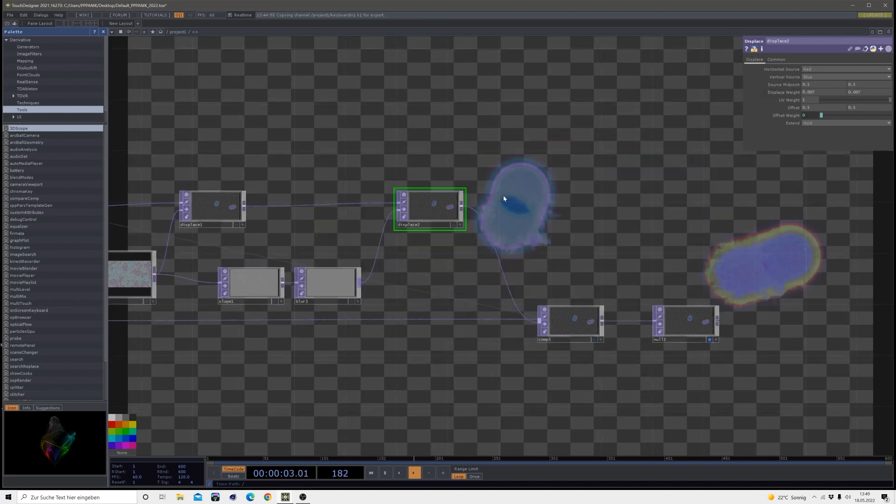
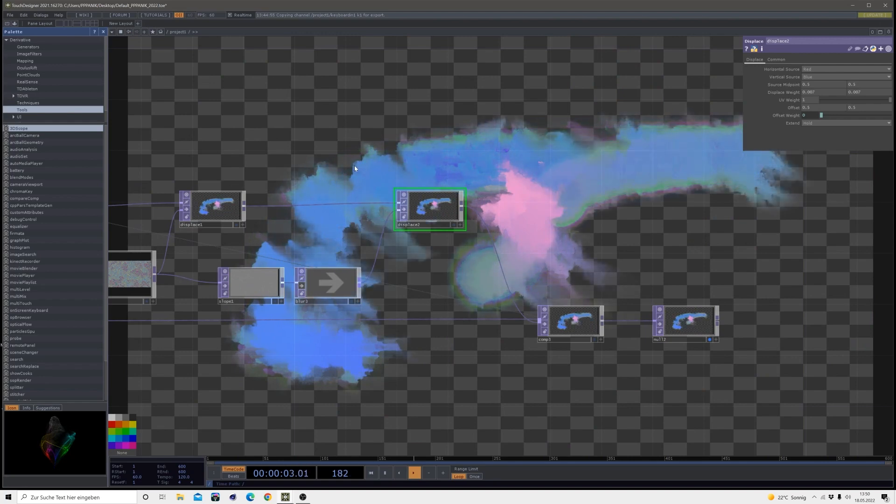
Try a larger Filter Size on the Blur TOP feeding displace2, and reduce it to 1
{"action": "left_click", "coordinate": [312, 285]}
{"action": "left_click", "coordinate": [302, 285]}
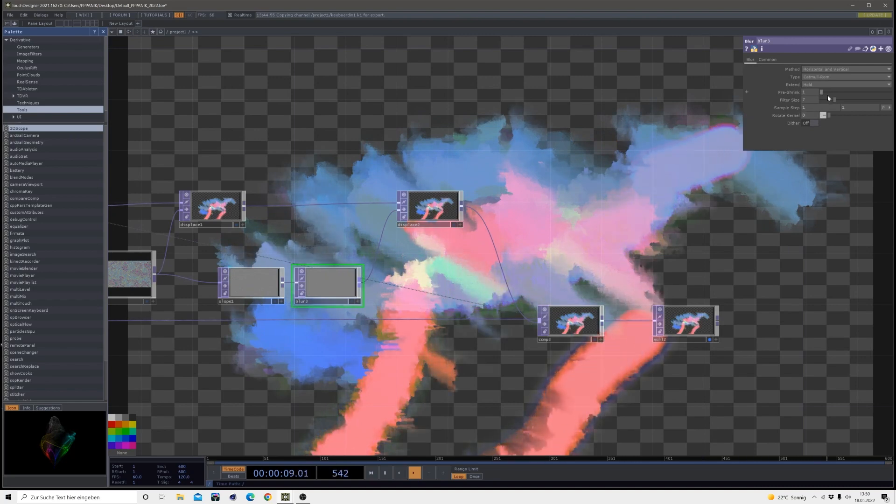
{"action": "left_click_drag", "start_coordinate": [834, 100], "coordinate": [868, 103]}
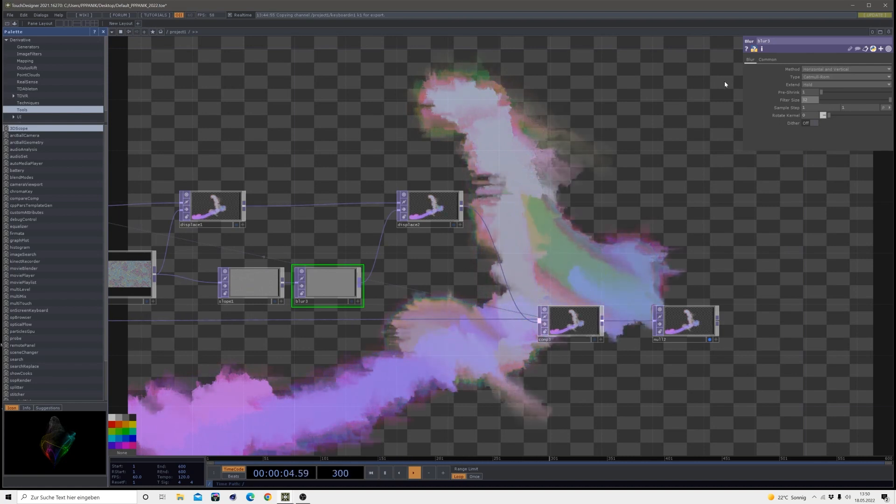
{"action": "left_click_drag", "start_coordinate": [828, 102], "coordinate": [851, 100]}
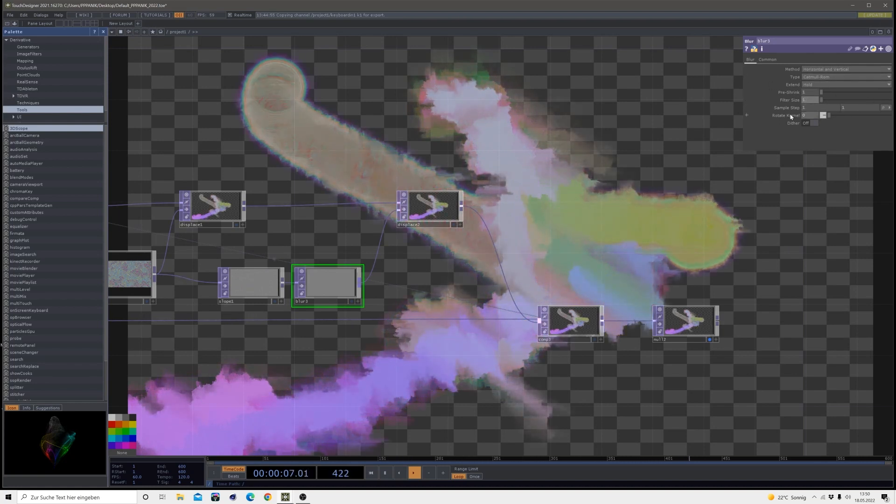
Undo the last Filter Size changes on the Blur TOP feeding displace2, and try adjusting displace2's Displace Weight
{"action": "key", "text": "ctrl+z"}
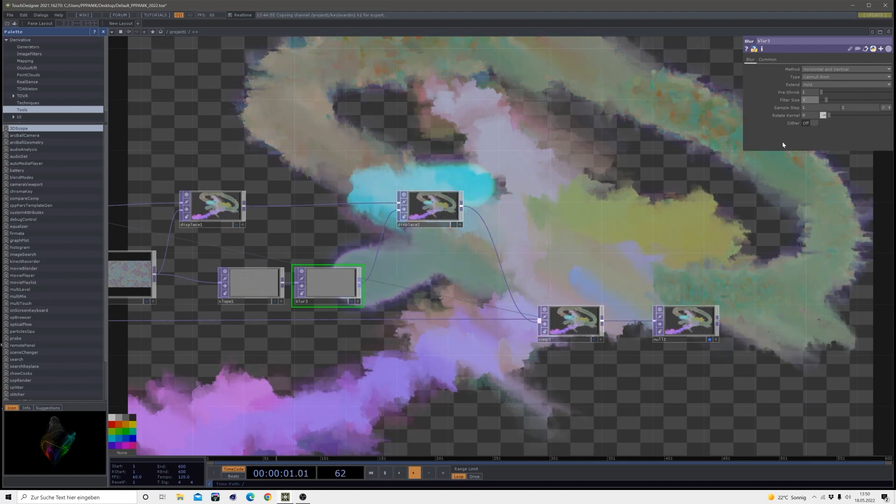
{"action": "key", "text": "ctrl+z"}
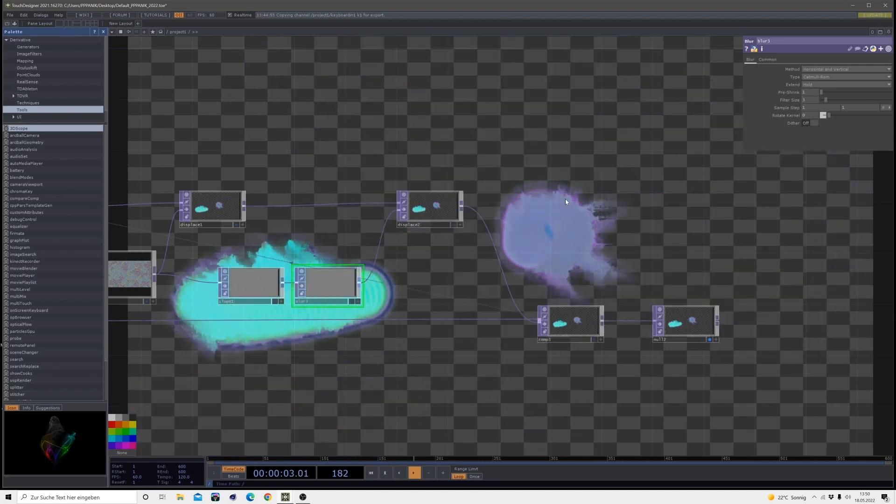
{"action": "left_click", "coordinate": [429, 208]}
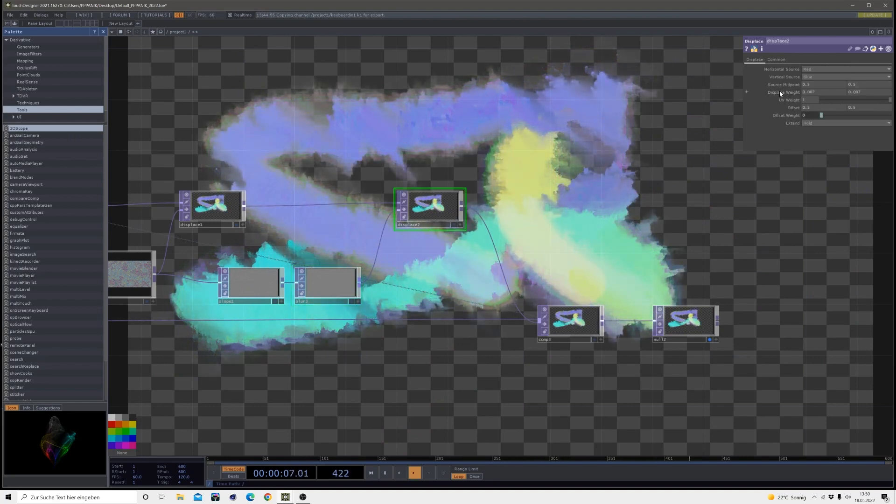
{"action": "middle_click_drag", "start_coordinate": [779, 91], "coordinate": [796, 103]}
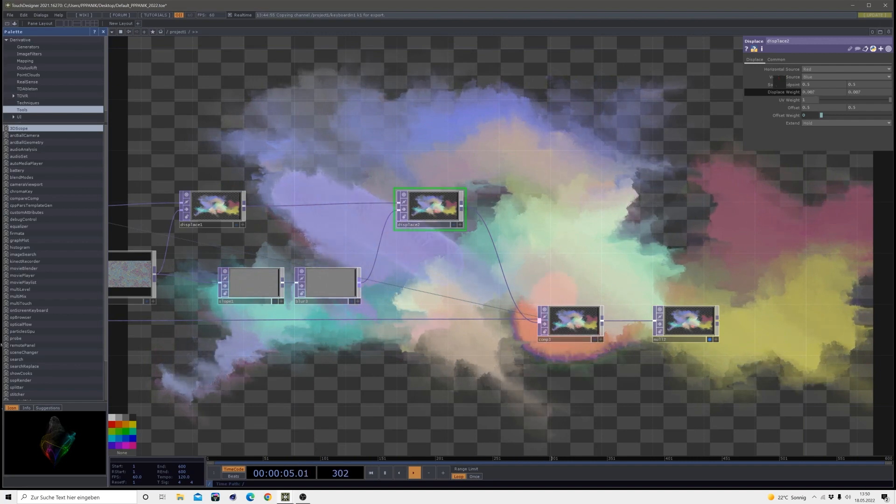
{"action": "middle_click_drag", "start_coordinate": [779, 83], "coordinate": [786, 82]}
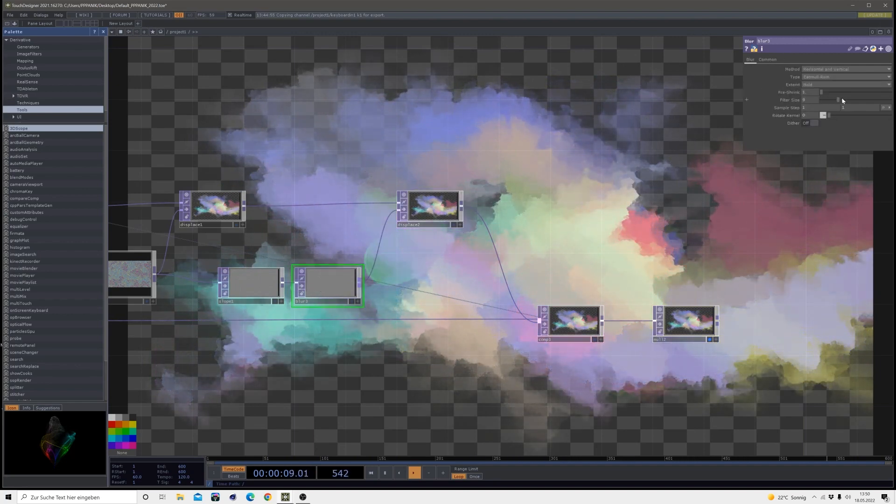
Try a much larger Filter Size on the Blur TOP feeding displace2, bring it back to a small value, and reset the feedback
{"action": "left_click_drag", "start_coordinate": [850, 99], "coordinate": [865, 99]}
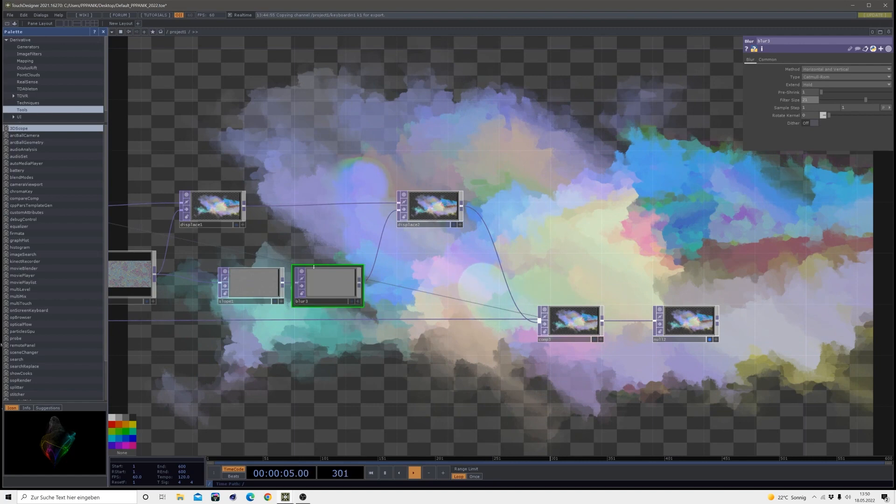
{"action": "left_click_drag", "start_coordinate": [865, 100], "coordinate": [826, 103]}
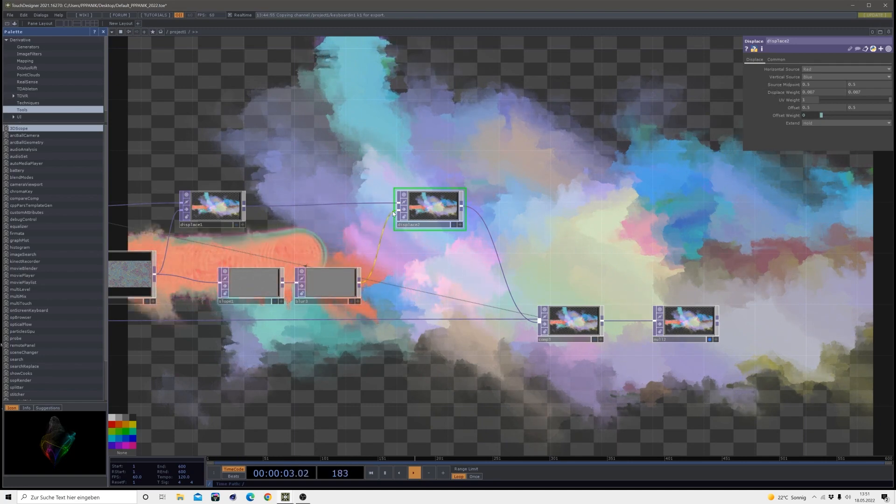
{"action": "left_click_drag", "start_coordinate": [544, 230], "coordinate": [523, 204]}
{"action": "key", "text": "1"}
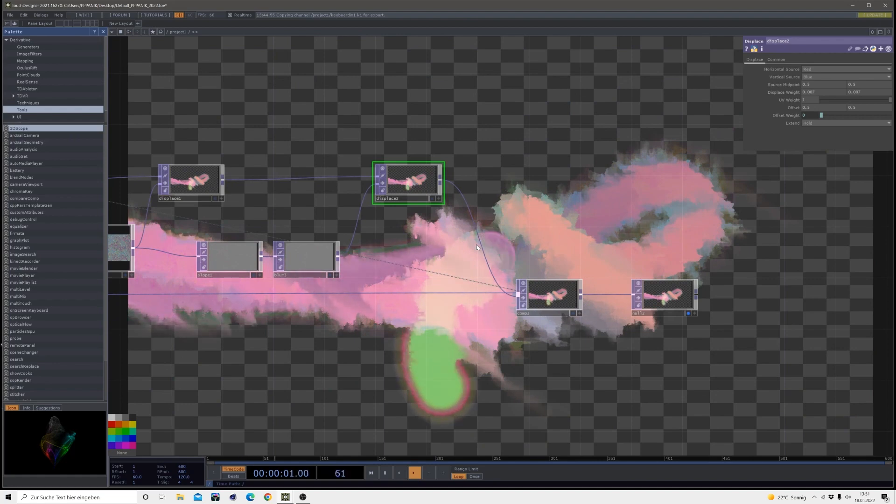
Move the final Null farther right and insert a Transform TOP on the wire between the Composite and the Null
{"action": "left_click_drag", "start_coordinate": [501, 204], "coordinate": [402, 178]}
{"action": "left_click_drag", "start_coordinate": [599, 302], "coordinate": [518, 261]}
{"action": "left_click_drag", "start_coordinate": [475, 241], "coordinate": [750, 233]}
{"action": "right_click", "coordinate": [655, 227]}
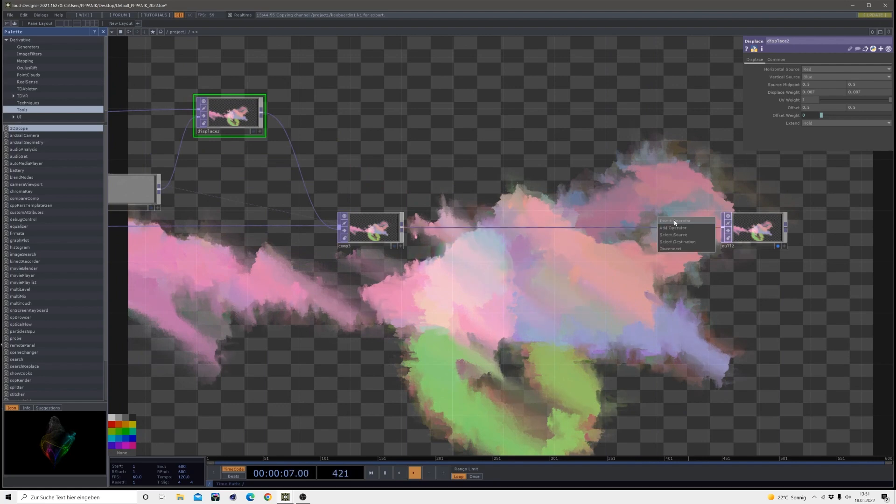
{"action": "left_click", "coordinate": [675, 221]}
{"action": "left_click", "coordinate": [727, 230]}
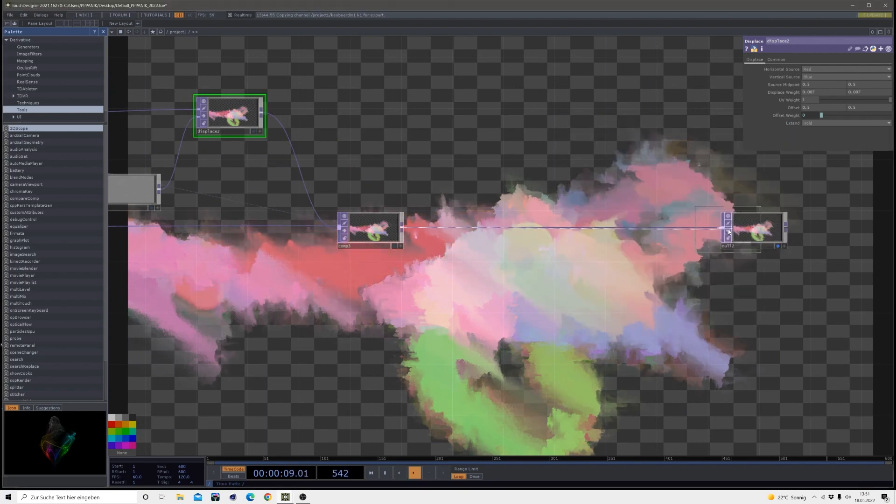
{"action": "left_click", "coordinate": [667, 235]}
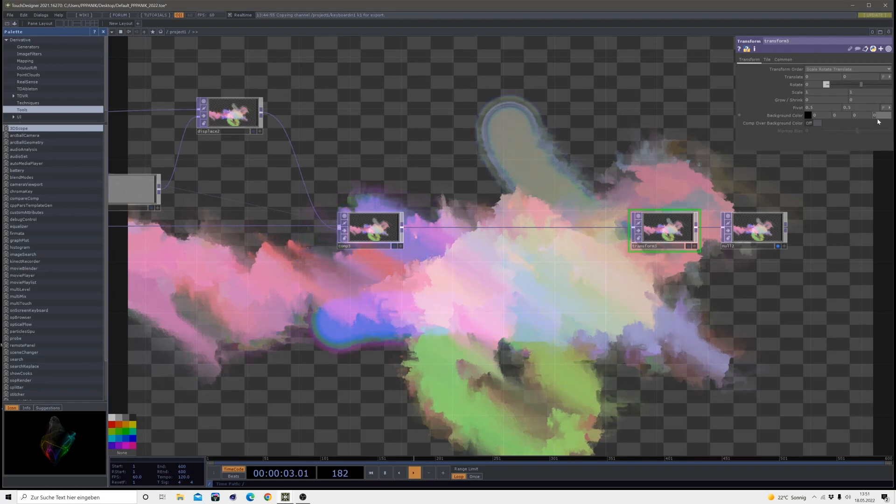
Give the Transform TOP a near-white background with saturation 0.038, value 1 and alpha 1, and turn on Comp Over Background Color
{"action": "type", "text": "1"}
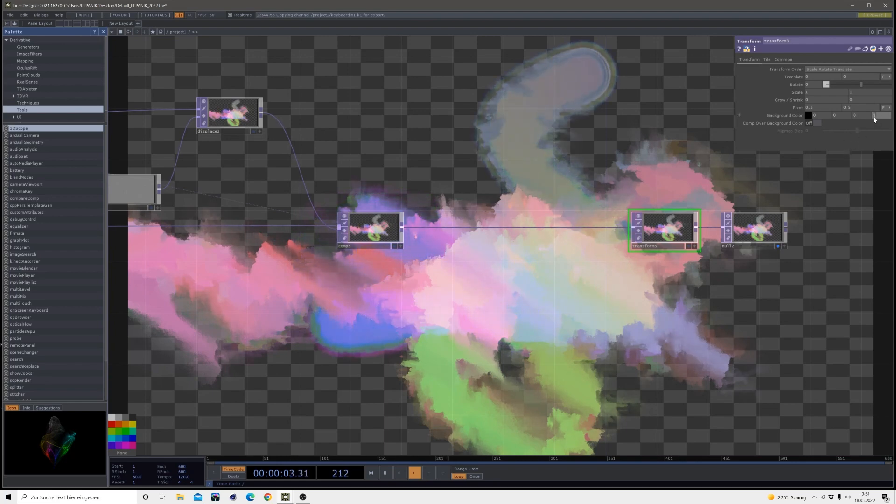
{"action": "left_click", "coordinate": [816, 123]}
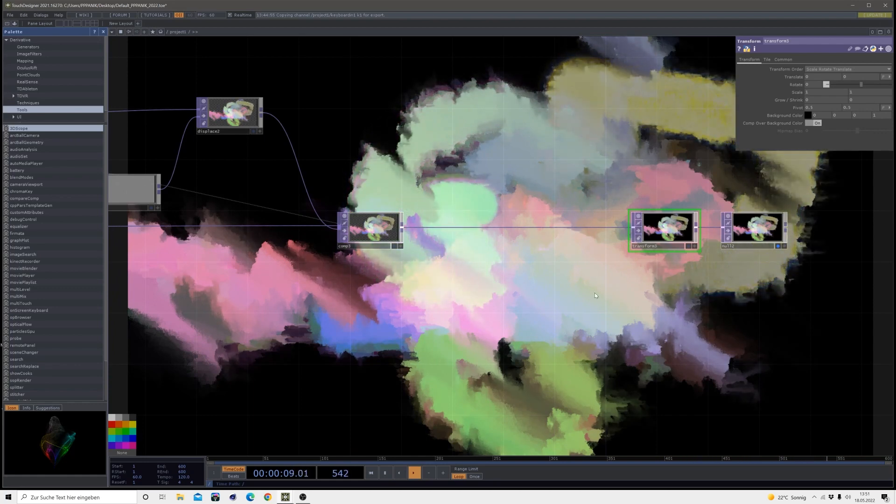
{"action": "left_click", "coordinate": [811, 116]}
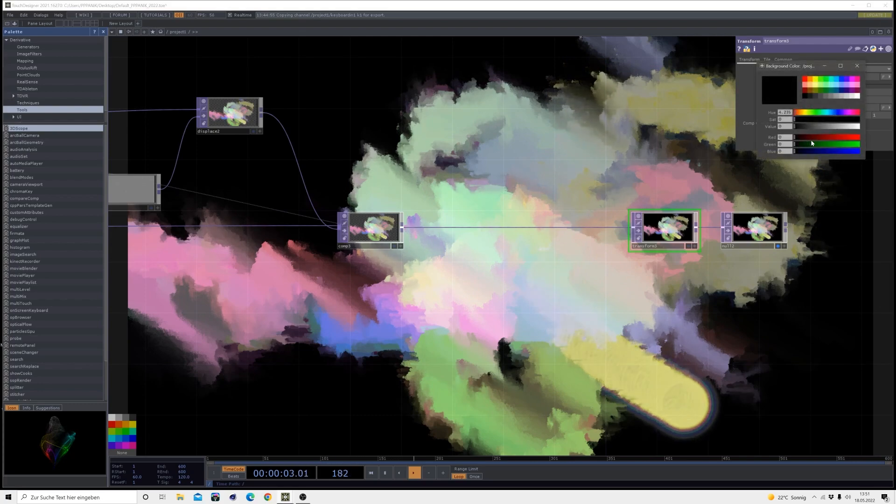
{"action": "left_click_drag", "start_coordinate": [802, 127], "coordinate": [877, 123]}
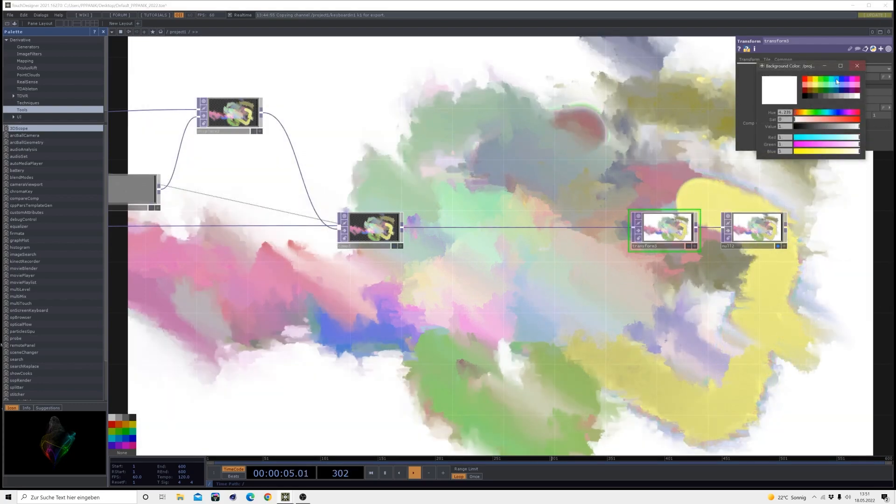
{"action": "left_click_drag", "start_coordinate": [830, 120], "coordinate": [788, 120]}
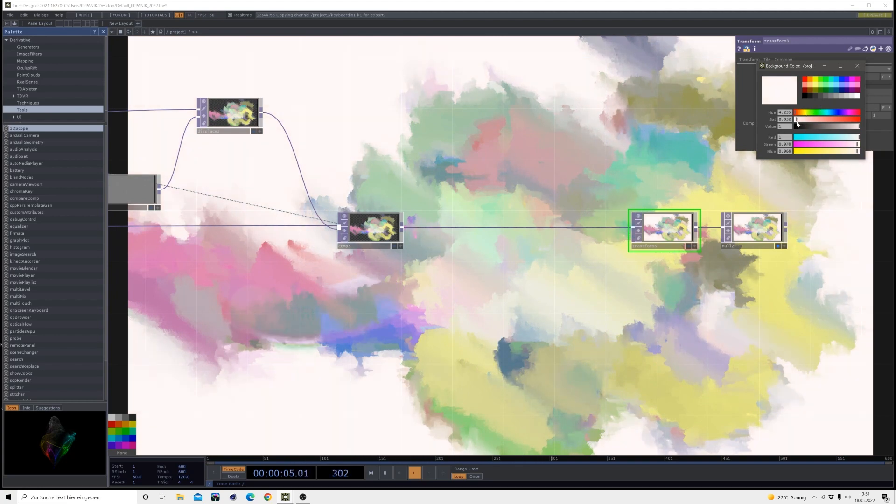
{"action": "left_click_drag", "start_coordinate": [798, 123], "coordinate": [799, 123]}
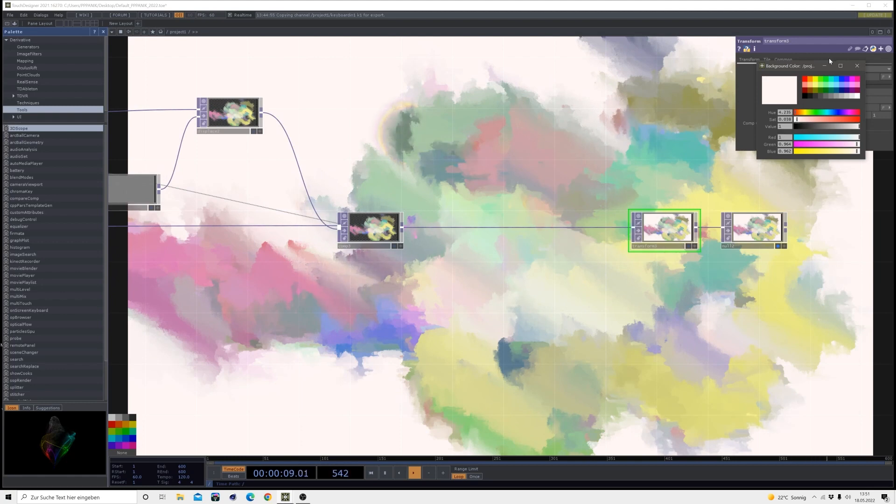
{"action": "left_click", "coordinate": [856, 66]}
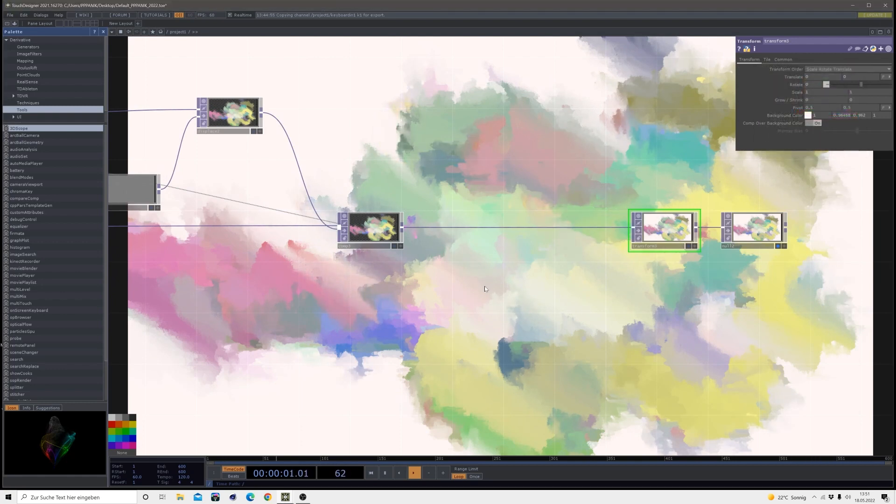
Shift the Transform and final Null farther right, and nudge the Composite slightly right
{"action": "left_click_drag", "start_coordinate": [484, 286], "coordinate": [454, 276]}
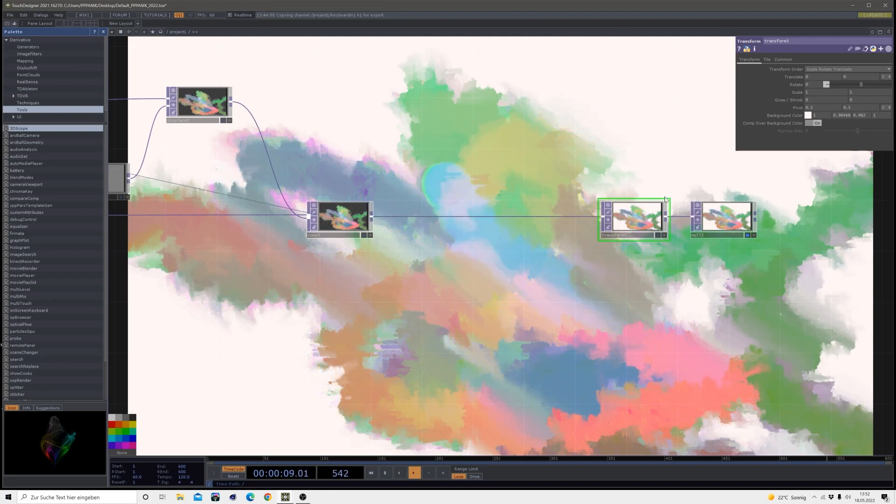
{"action": "left_click_drag", "start_coordinate": [723, 216], "coordinate": [794, 206]}
{"action": "left_click_drag", "start_coordinate": [634, 218], "coordinate": [710, 205]}
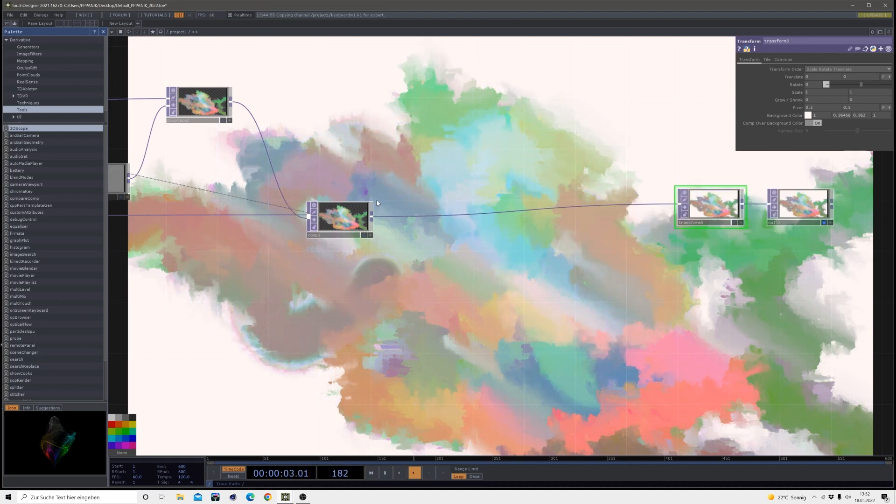
{"action": "left_click_drag", "start_coordinate": [343, 213], "coordinate": [353, 210]}
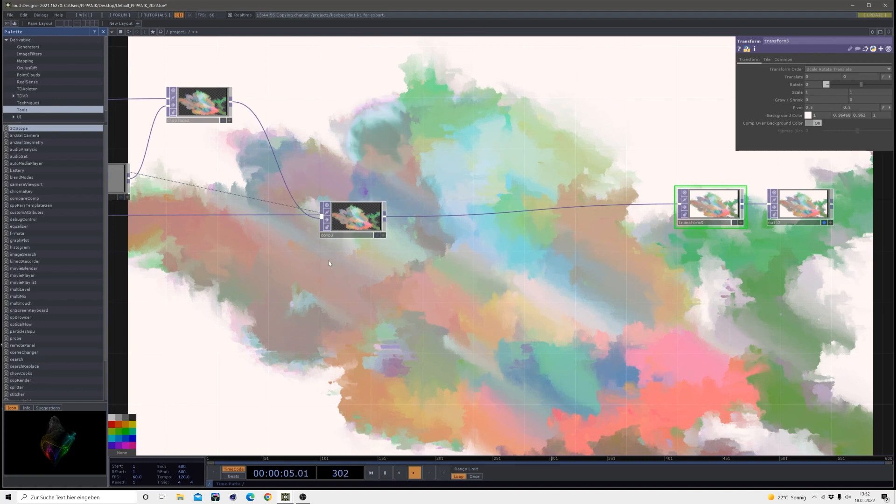
{"action": "left_click_drag", "start_coordinate": [328, 260], "coordinate": [520, 293]}
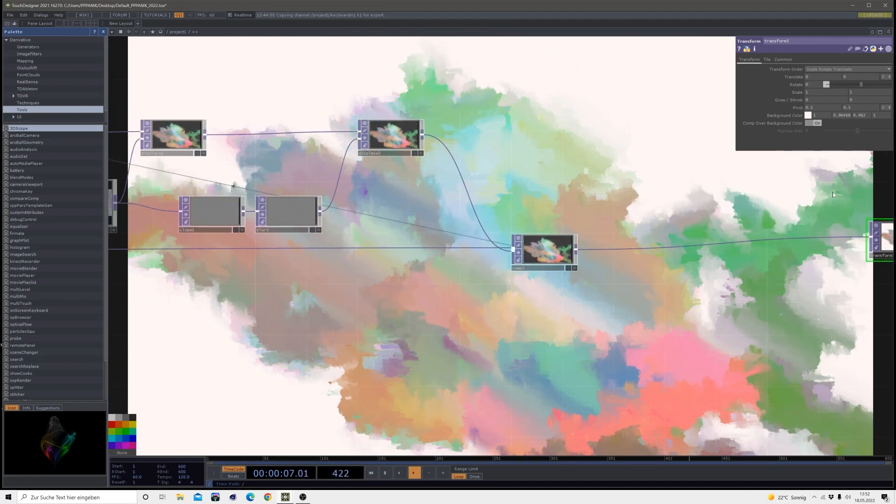
{"action": "left_click_drag", "start_coordinate": [594, 314], "coordinate": [446, 293]}
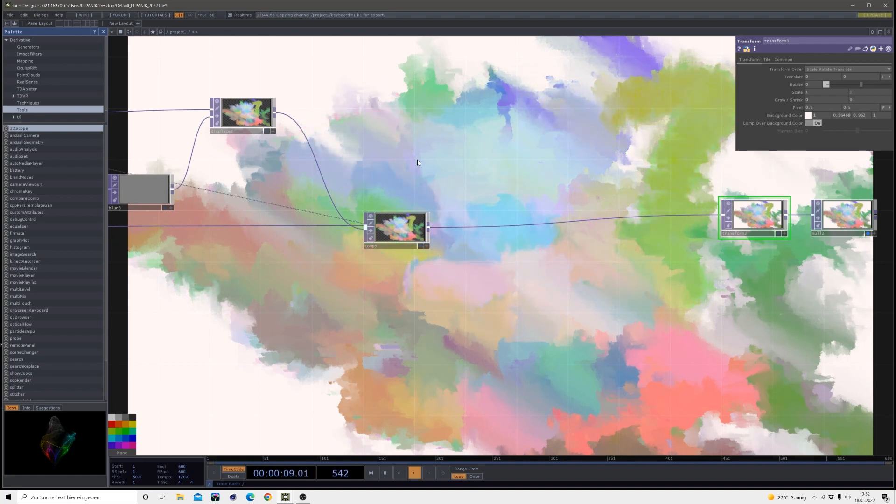
Insert a Luma Blur TOP between the Composite and the Transform, and connect the Composite to its second input too
{"action": "right_click", "coordinate": [474, 228]}
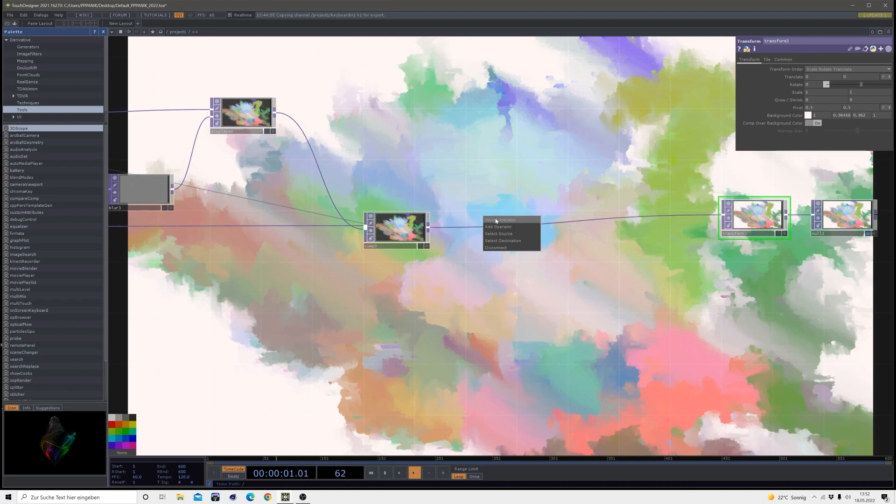
{"action": "left_click", "coordinate": [496, 220]}
{"action": "left_click", "coordinate": [436, 269]}
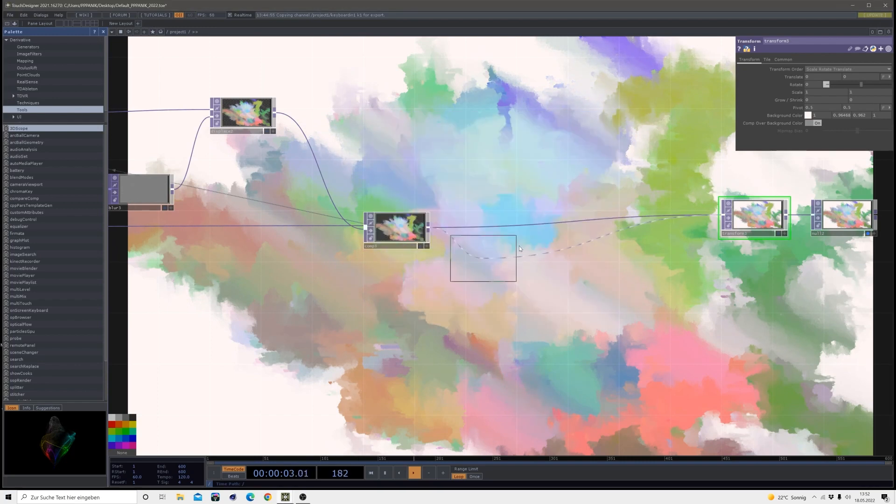
{"action": "left_click", "coordinate": [561, 228]}
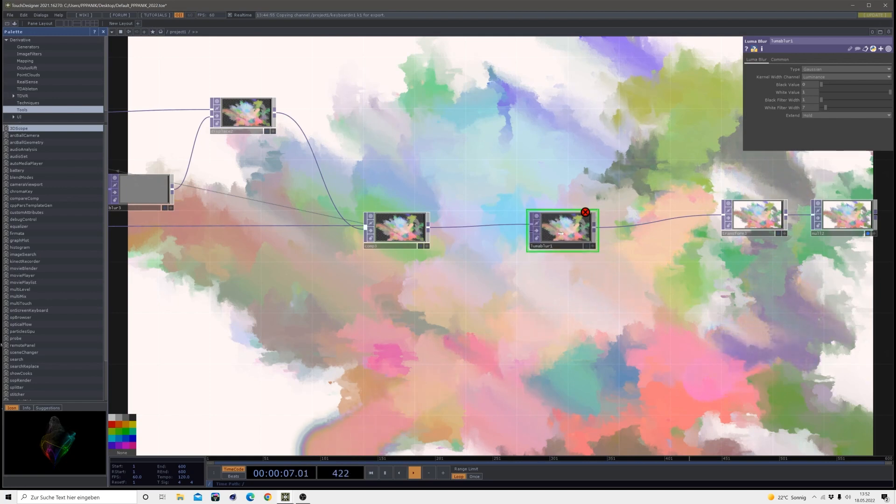
{"action": "scroll", "coordinate": [560, 236], "scroll_direction": "up", "scroll_amount": 5}
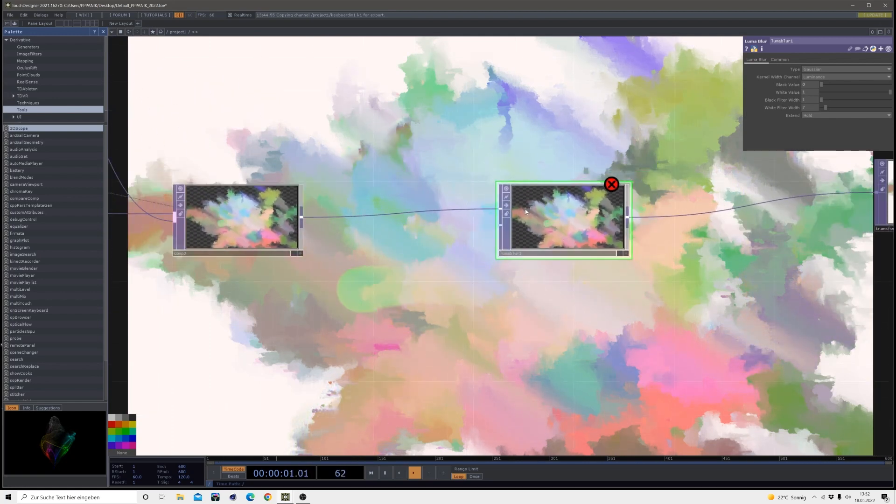
{"action": "left_click_drag", "start_coordinate": [301, 219], "coordinate": [567, 242]}
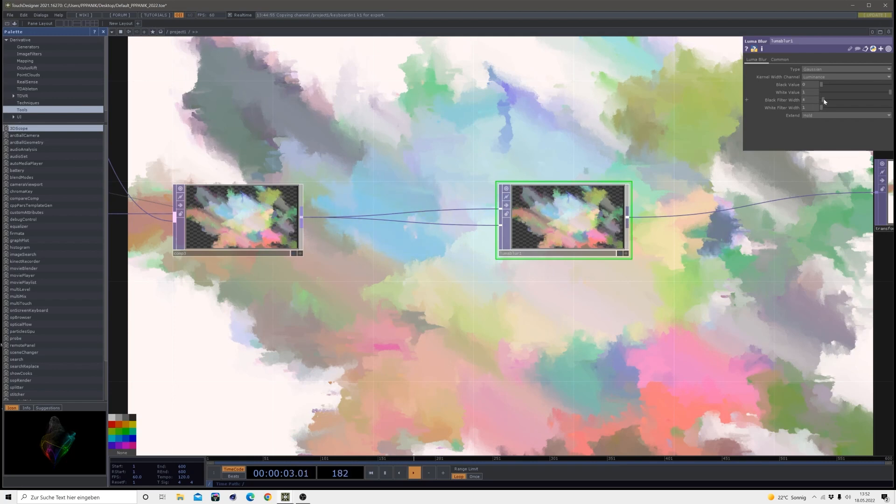
Set the Luma Blur's White Filter Width to 1 and Black Filter Width to 100, and compare its output with the Composite
{"action": "left_click_drag", "start_coordinate": [824, 102], "coordinate": [889, 101]}
{"action": "scroll", "coordinate": [535, 243], "scroll_direction": "up", "scroll_amount": 3}
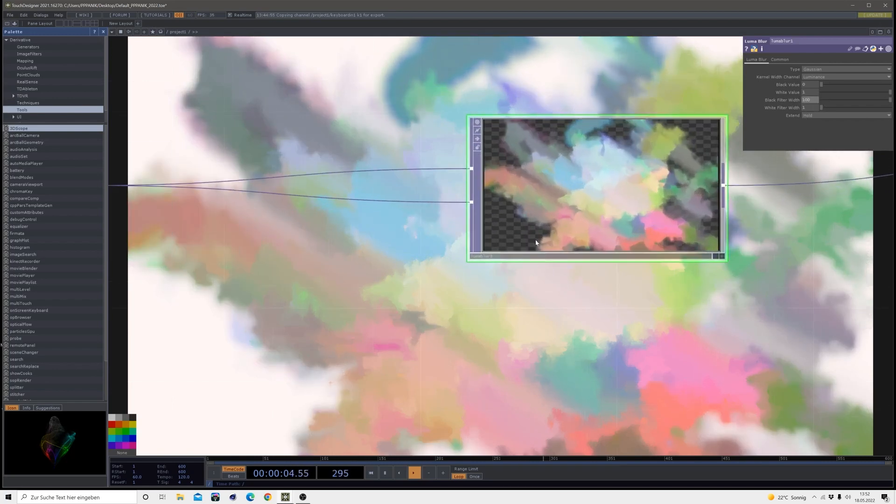
{"action": "mouse_move", "coordinate": [554, 284]}
{"action": "left_mouse_down"}
{"action": "mouse_move", "coordinate": [243, 284]}
{"action": "mouse_move", "coordinate": [273, 280]}
{"action": "left_mouse_up"}
{"action": "scroll", "coordinate": [256, 169], "scroll_direction": "up", "scroll_amount": 4}
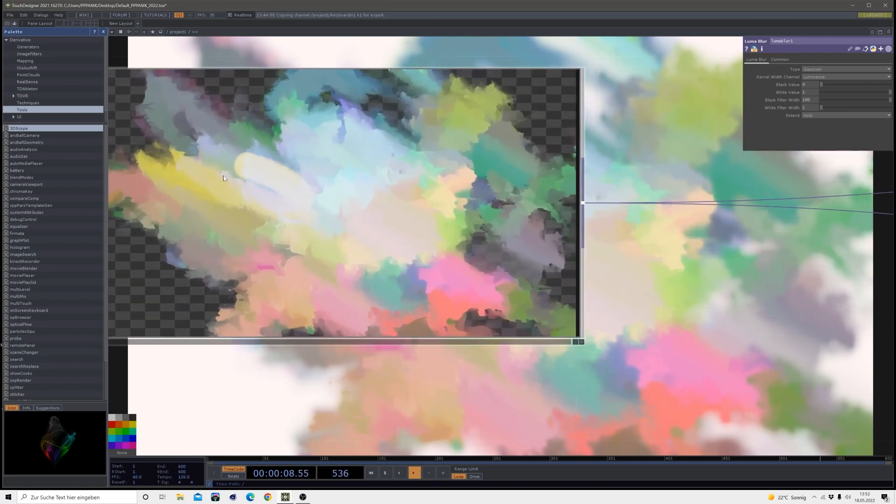
{"action": "scroll", "coordinate": [330, 194], "scroll_direction": "down", "scroll_amount": 2}
{"action": "scroll", "coordinate": [323, 171], "scroll_direction": "down", "scroll_amount": 3}
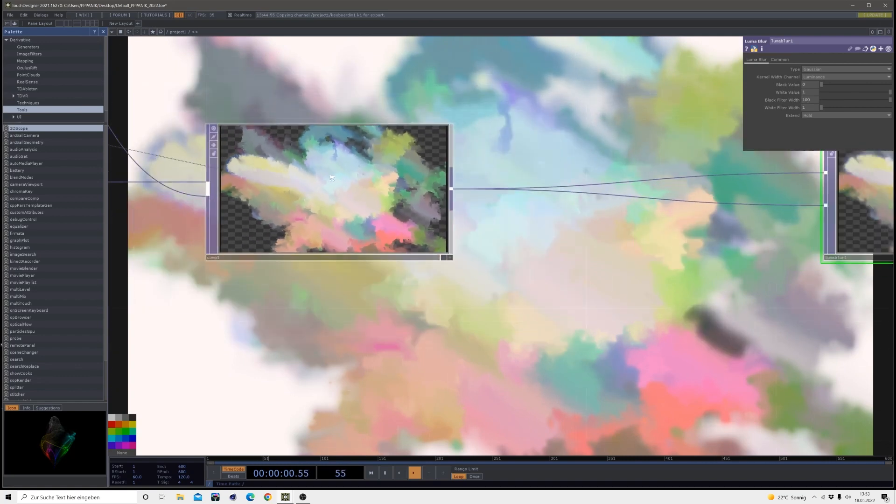
{"action": "left_click_drag", "start_coordinate": [610, 229], "coordinate": [453, 261]}
{"action": "left_click_drag", "start_coordinate": [491, 326], "coordinate": [387, 311]}
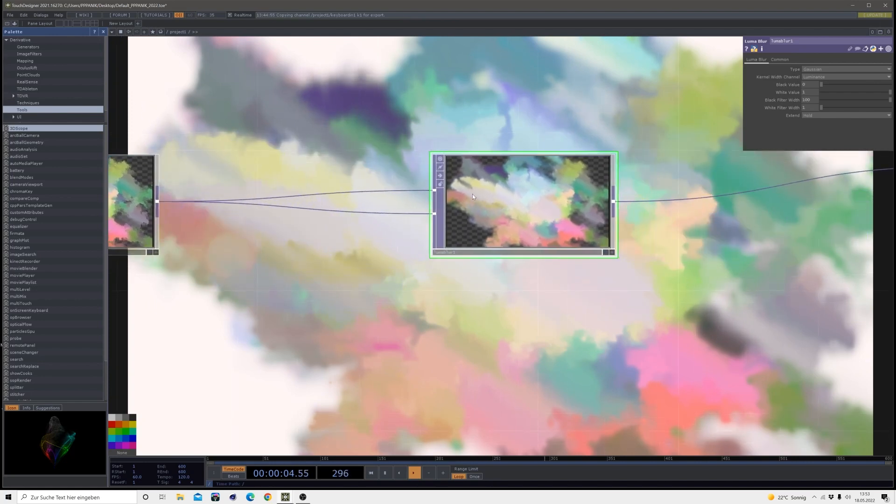
Set the Luma Blur's White Value to 0.619
{"action": "left_click_drag", "start_coordinate": [822, 85], "coordinate": [874, 95]}
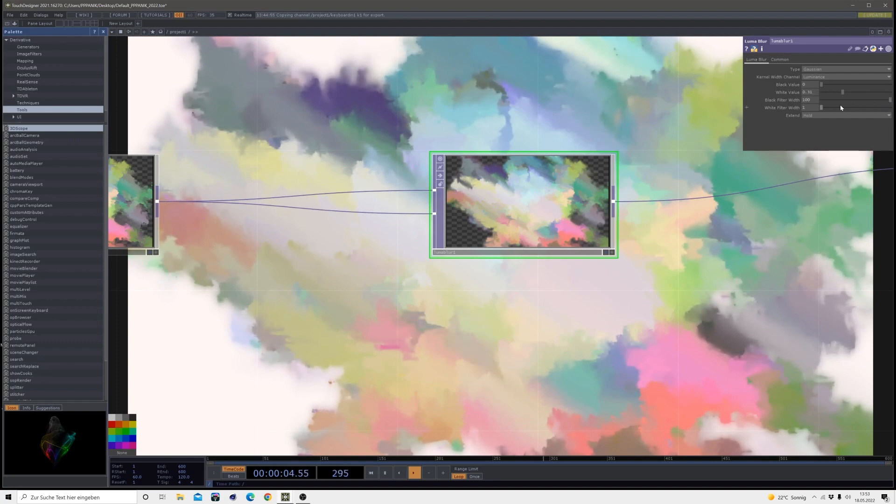
{"action": "left_click_drag", "start_coordinate": [840, 105], "coordinate": [864, 108]}
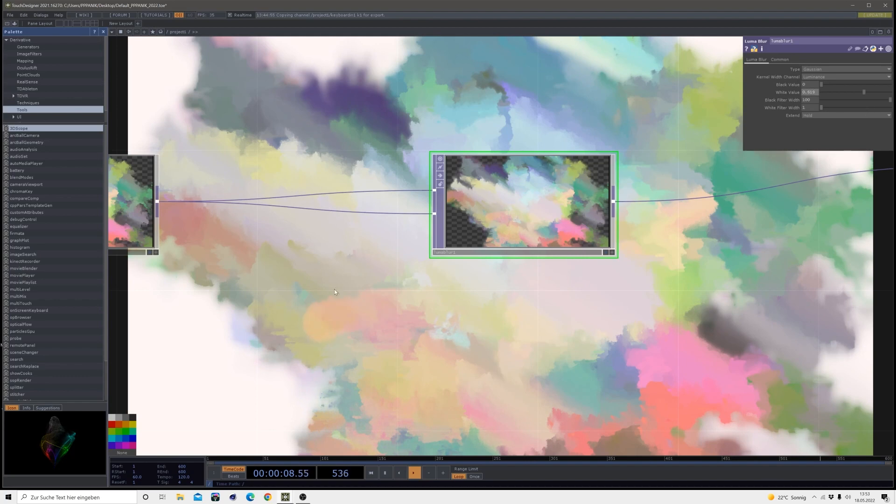
{"action": "left_click_drag", "start_coordinate": [334, 289], "coordinate": [489, 277]}
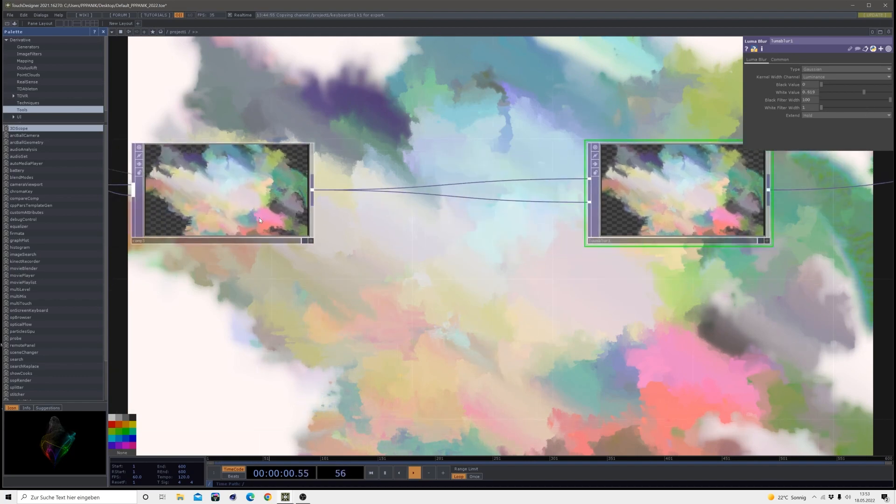
Set the Luma Blur's White Value to 1 and compare its output with the Composite
{"action": "scroll", "coordinate": [259, 215], "scroll_direction": "up", "scroll_amount": 3}
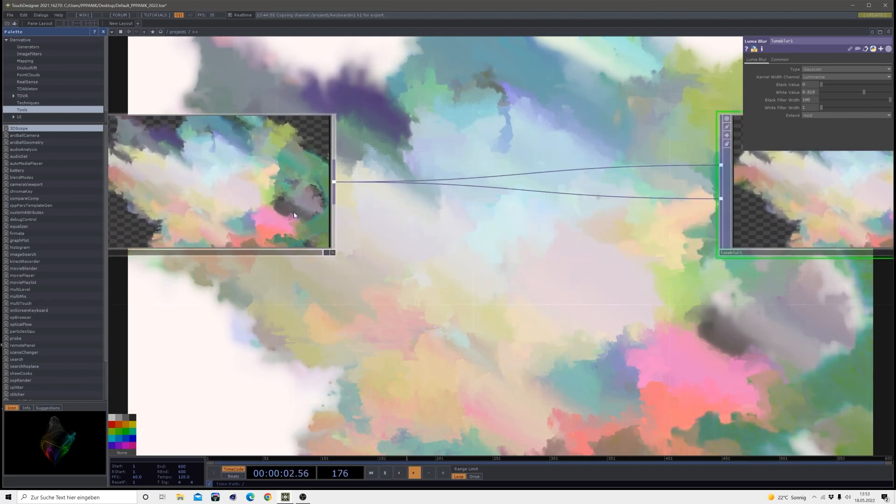
{"action": "scroll", "coordinate": [421, 242], "scroll_direction": "down", "scroll_amount": 2}
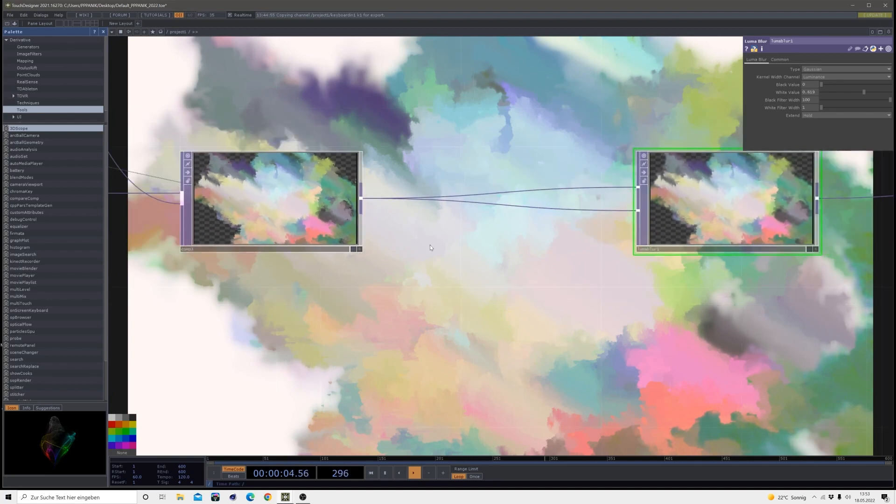
{"action": "scroll", "coordinate": [503, 254], "scroll_direction": "down", "scroll_amount": 3}
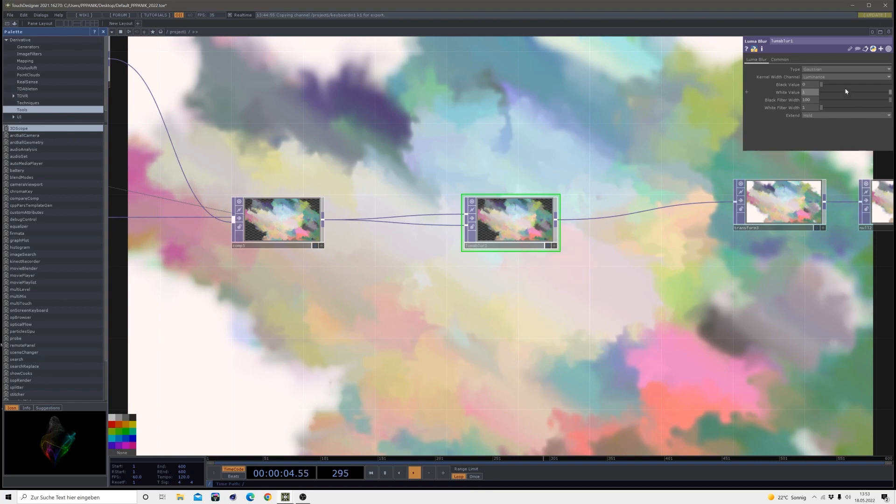
{"action": "left_click_drag", "start_coordinate": [845, 91], "coordinate": [891, 94]}
{"action": "left_click_drag", "start_coordinate": [465, 269], "coordinate": [474, 250]}
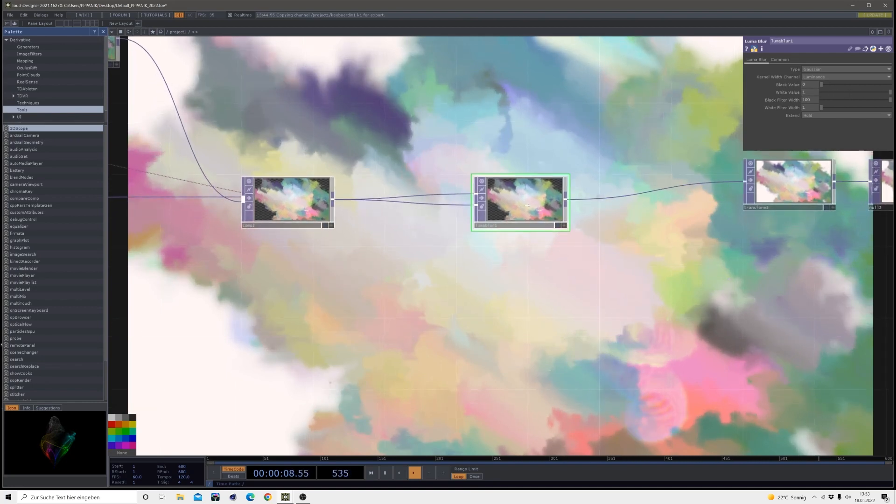
{"action": "left_click_drag", "start_coordinate": [495, 210], "coordinate": [512, 210]}
{"action": "scroll", "coordinate": [254, 202], "scroll_direction": "up", "scroll_amount": 5}
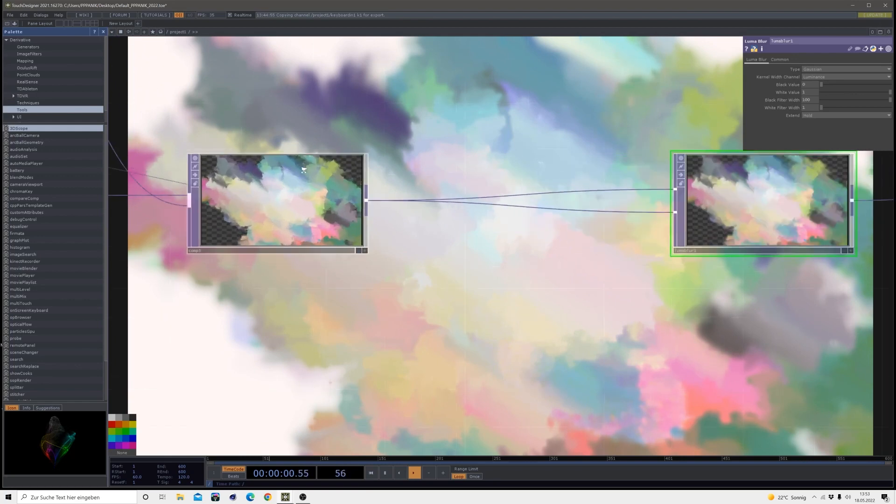
{"action": "scroll", "coordinate": [288, 203], "scroll_direction": "down", "scroll_amount": 4}
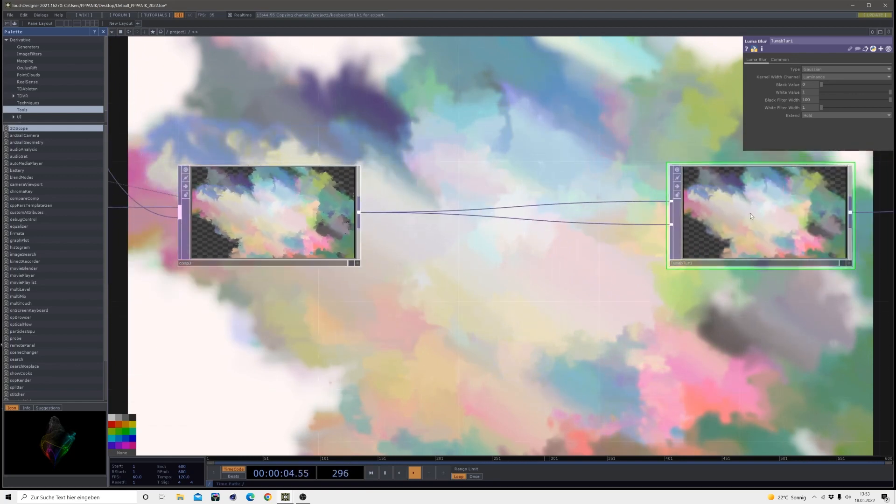
Insert a Noise TOP into the Luma Blur's second input connection, and wire the Composite to the Noise's second input too
{"action": "scroll", "coordinate": [526, 247], "scroll_direction": "down", "scroll_amount": 5}
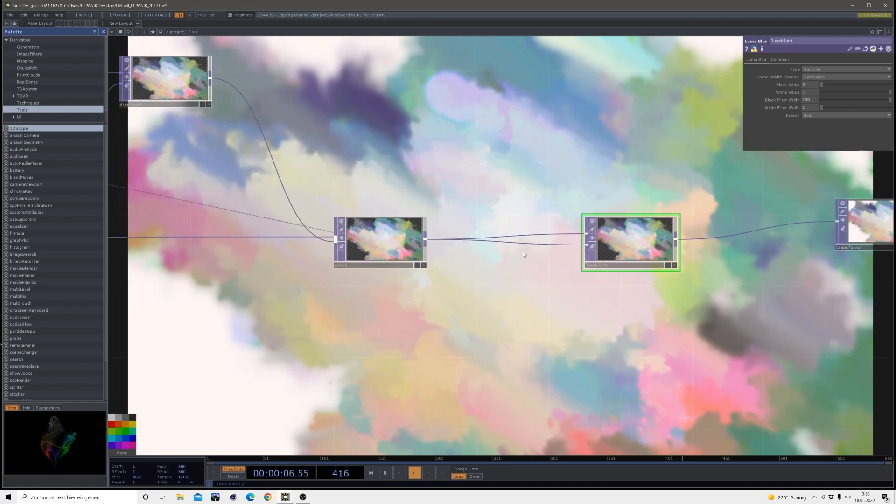
{"action": "right_click", "coordinate": [525, 246]}
{"action": "left_click", "coordinate": [530, 235]}
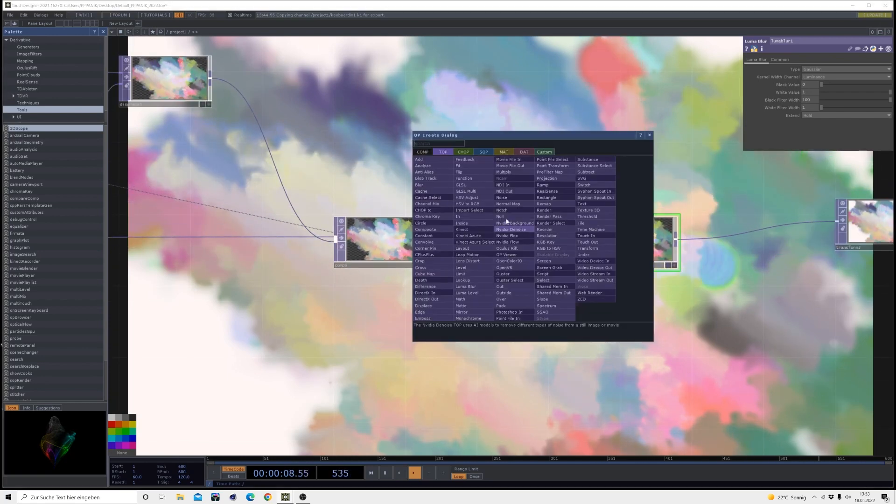
{"action": "left_click", "coordinate": [502, 197]}
{"action": "left_click", "coordinate": [505, 314]}
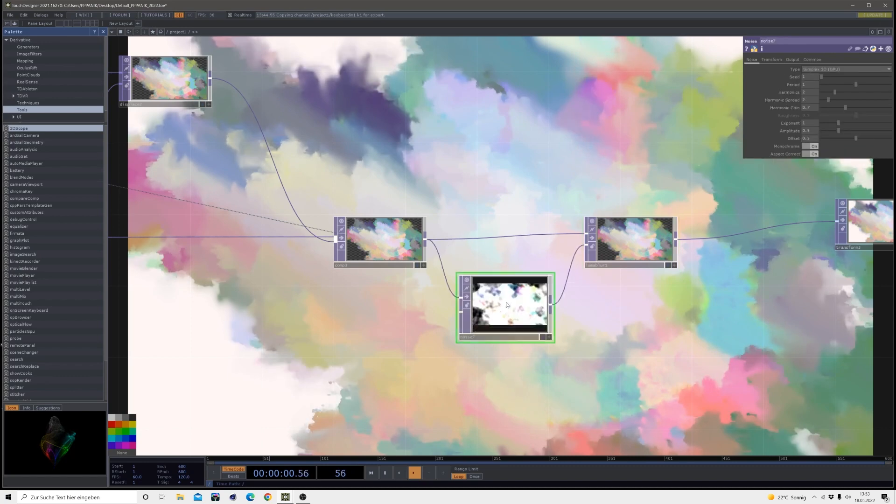
{"action": "left_click_drag", "start_coordinate": [444, 330], "coordinate": [480, 316]}
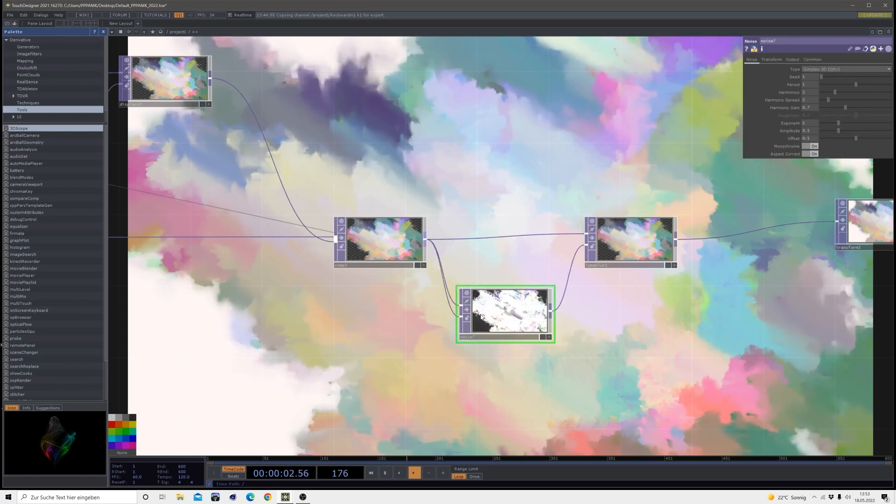
Set the new Noise TOP's RGB output to Noise only, without adding the input image
{"action": "left_click", "coordinate": [792, 59]}
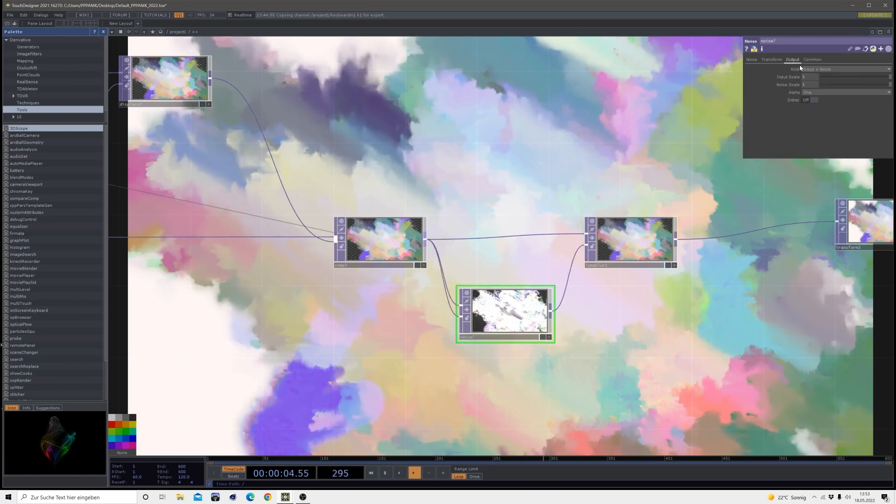
{"action": "left_click", "coordinate": [809, 69]}
{"action": "left_click", "coordinate": [811, 76]}
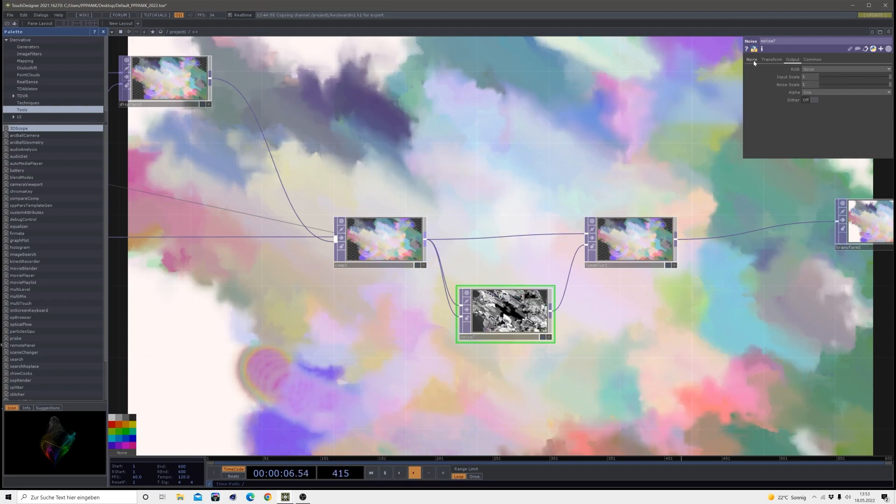
Set the new Noise TOP's Period to 2 and its Harmonics to 0
{"action": "scroll", "coordinate": [555, 304], "scroll_direction": "up", "scroll_amount": 10}
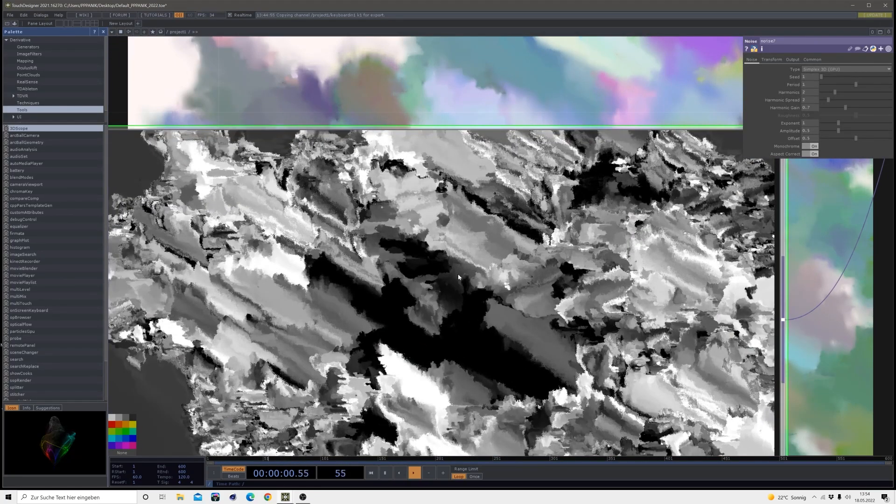
{"action": "scroll", "coordinate": [428, 265], "scroll_direction": "down", "scroll_amount": 6}
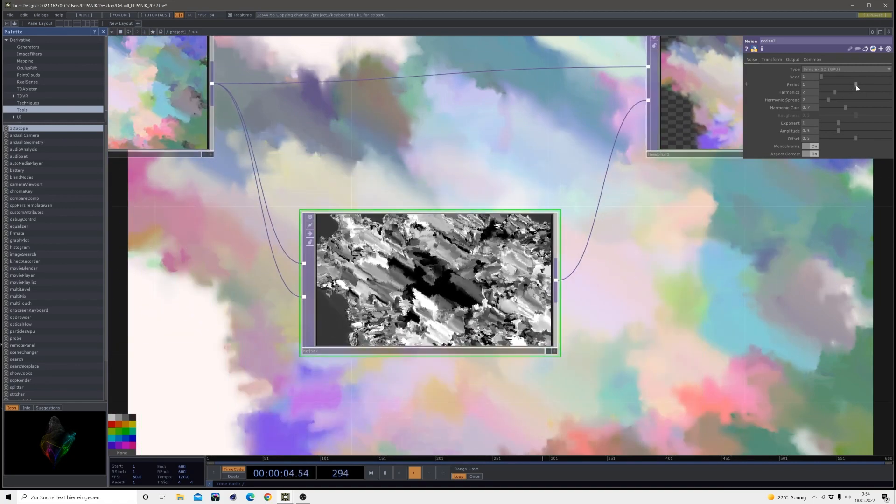
{"action": "left_click_drag", "start_coordinate": [856, 85], "coordinate": [889, 88]}
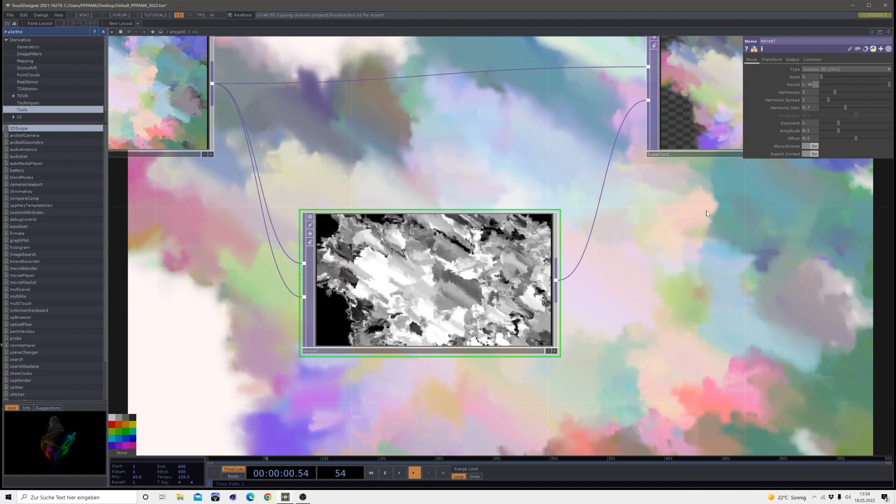
{"action": "type", "text": "2"}
{"action": "key", "text": "Return"}
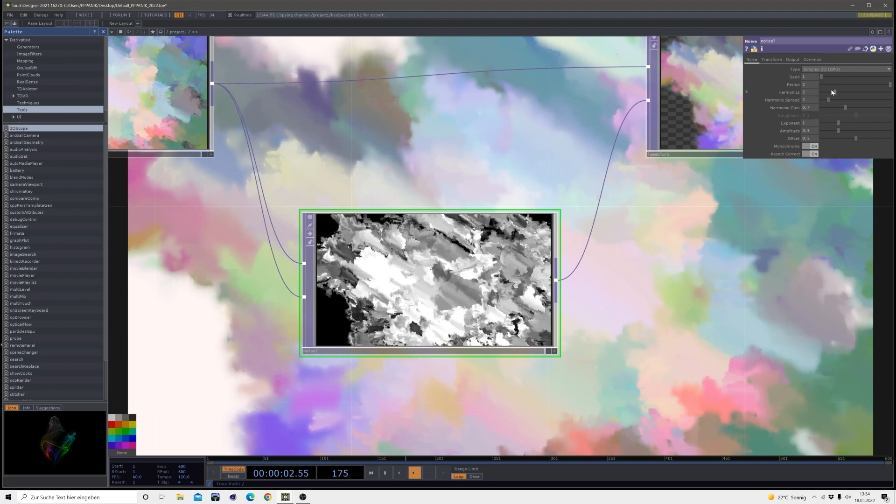
{"action": "left_click_drag", "start_coordinate": [833, 93], "coordinate": [814, 95]}
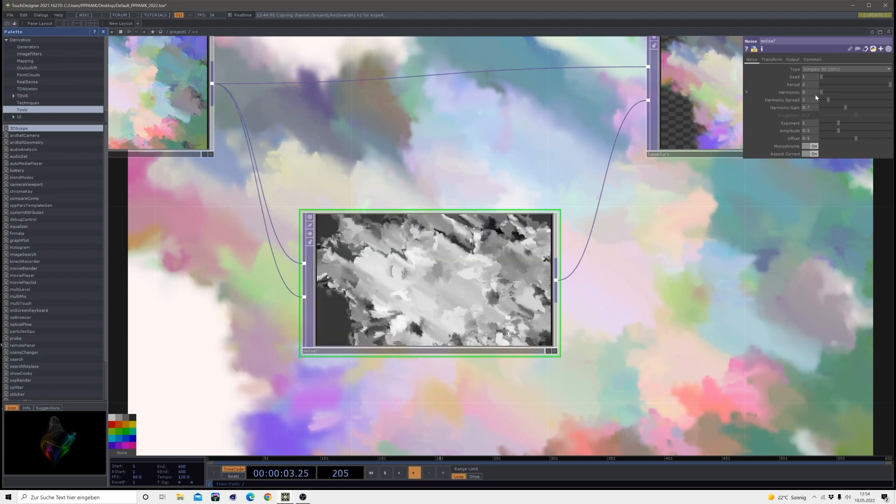
Set the new Noise TOP's Exponent to 0.39 and its Seed to 2234
{"action": "left_click", "coordinate": [830, 123]}
{"action": "left_click_drag", "start_coordinate": [829, 123], "coordinate": [829, 125]}
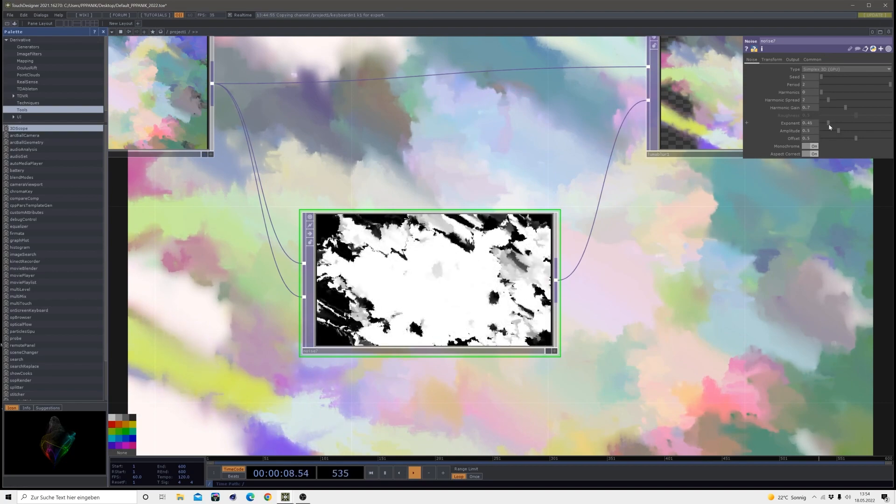
{"action": "scroll", "coordinate": [701, 281], "scroll_direction": "down", "scroll_amount": 4}
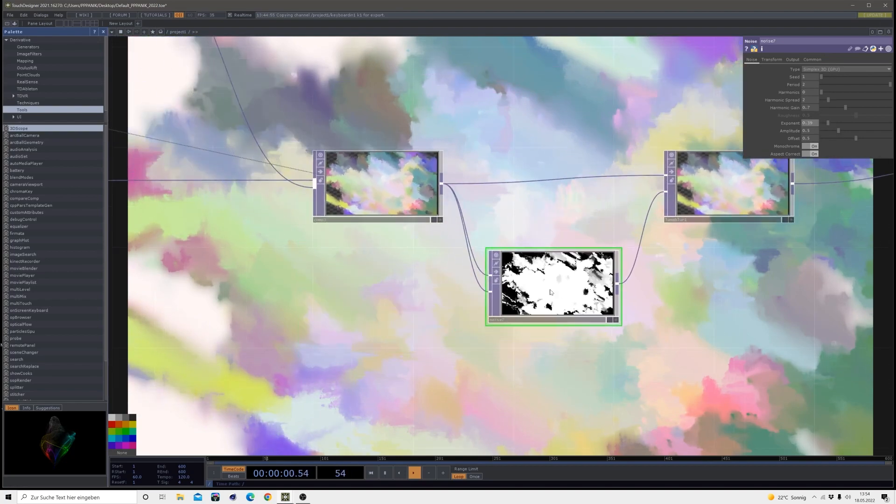
{"action": "scroll", "coordinate": [530, 288], "scroll_direction": "up", "scroll_amount": 6}
{"action": "scroll", "coordinate": [473, 244], "scroll_direction": "down", "scroll_amount": 5}
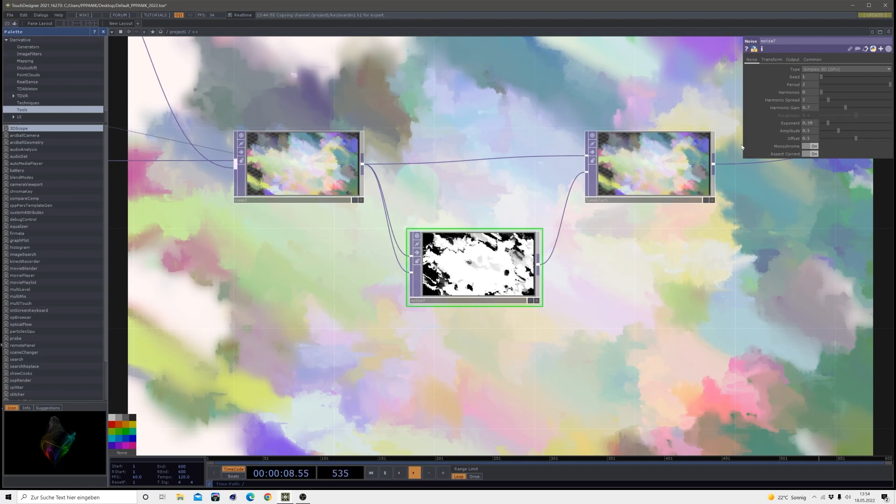
{"action": "left_click_drag", "start_coordinate": [827, 76], "coordinate": [837, 74]}
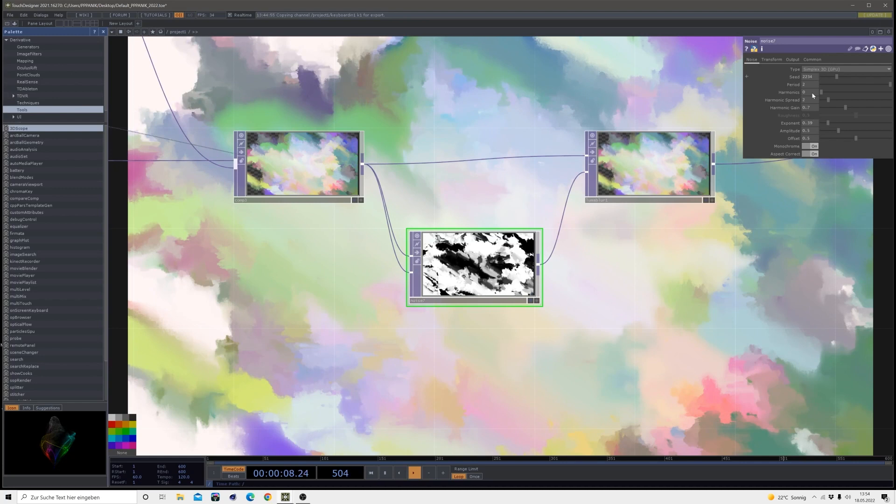
Reduce the Luma Blur's Black Filter Width to 7 and set the new Noise TOP's Seed to 1777
{"action": "left_click", "coordinate": [666, 180]}
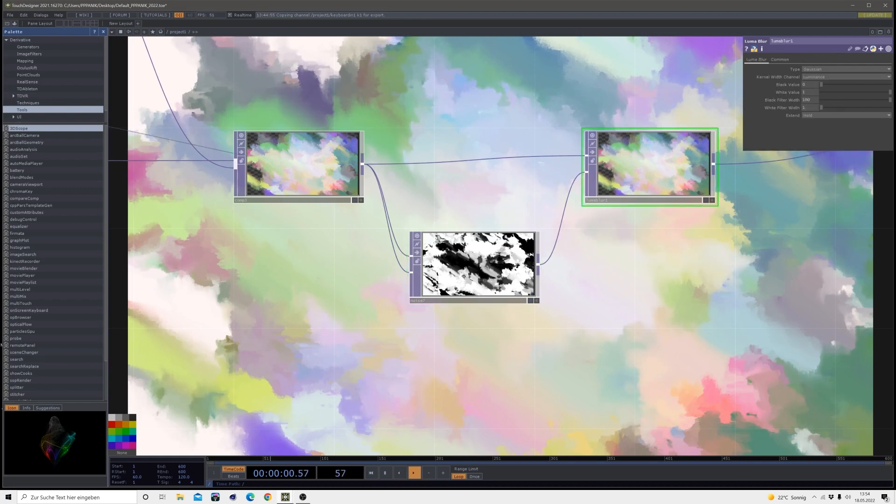
{"action": "left_click_drag", "start_coordinate": [889, 100], "coordinate": [794, 106]}
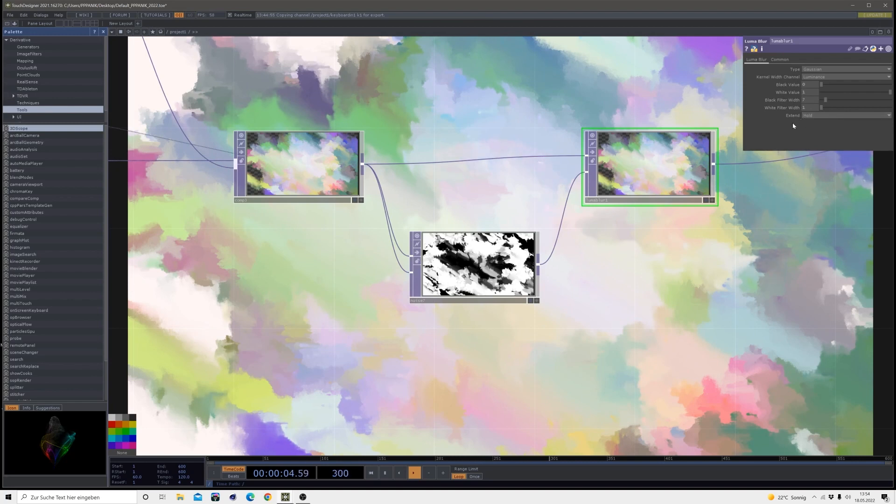
{"action": "left_click", "coordinate": [510, 284]}
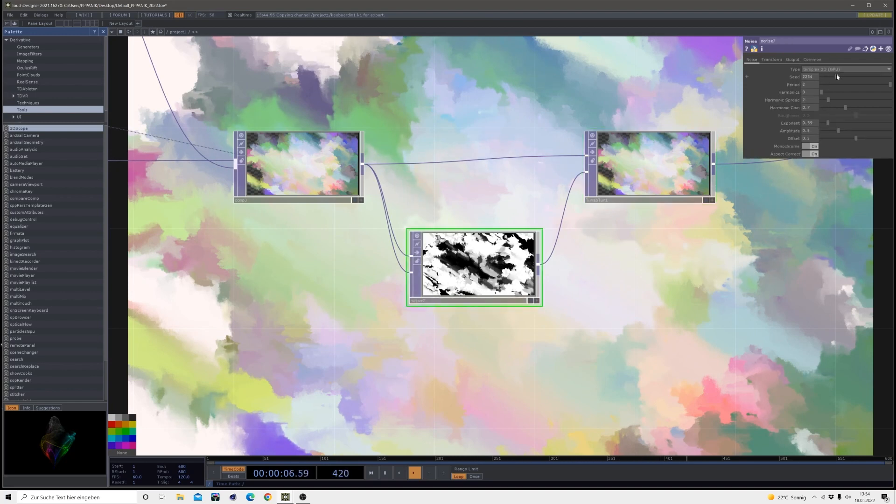
{"action": "left_click_drag", "start_coordinate": [836, 77], "coordinate": [835, 77]}
Review the operator network from the final Null back through both feedback loops
{"action": "left_click_drag", "start_coordinate": [654, 337], "coordinate": [527, 298]}
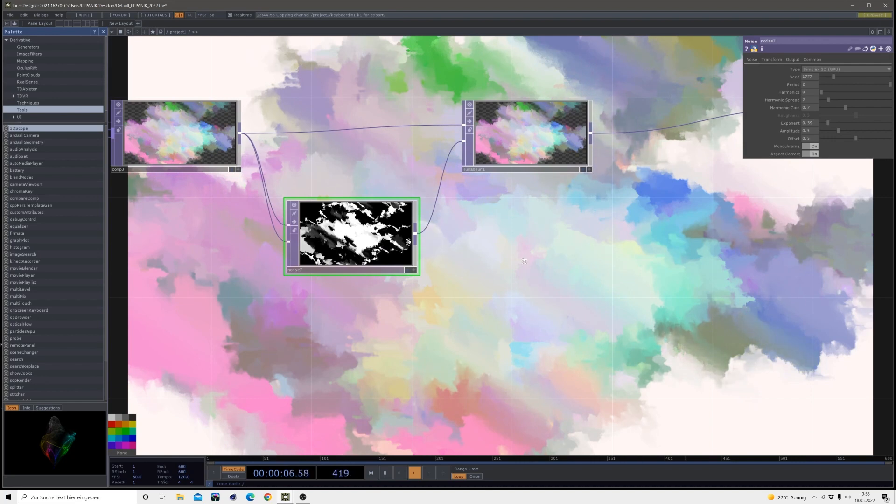
{"action": "scroll", "coordinate": [524, 261], "scroll_direction": "down", "scroll_amount": 5}
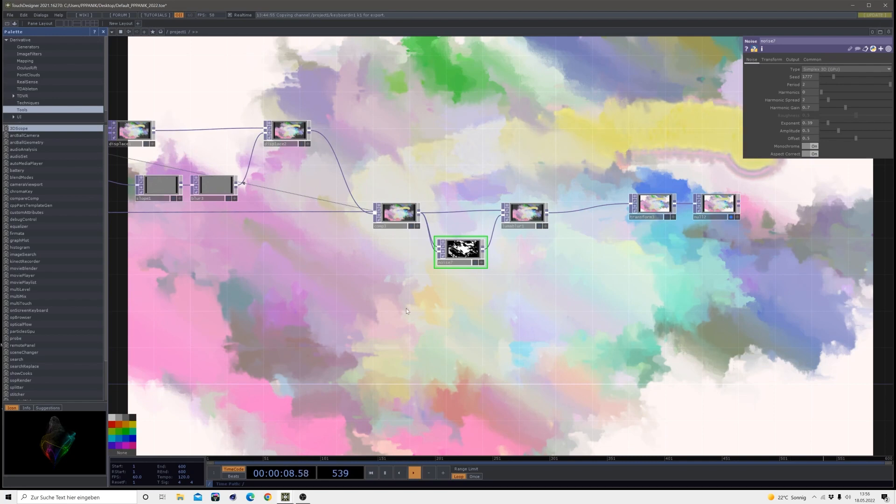
{"action": "left_click_drag", "start_coordinate": [406, 310], "coordinate": [655, 366]}
{"action": "scroll", "coordinate": [655, 369], "scroll_direction": "down", "scroll_amount": 3}
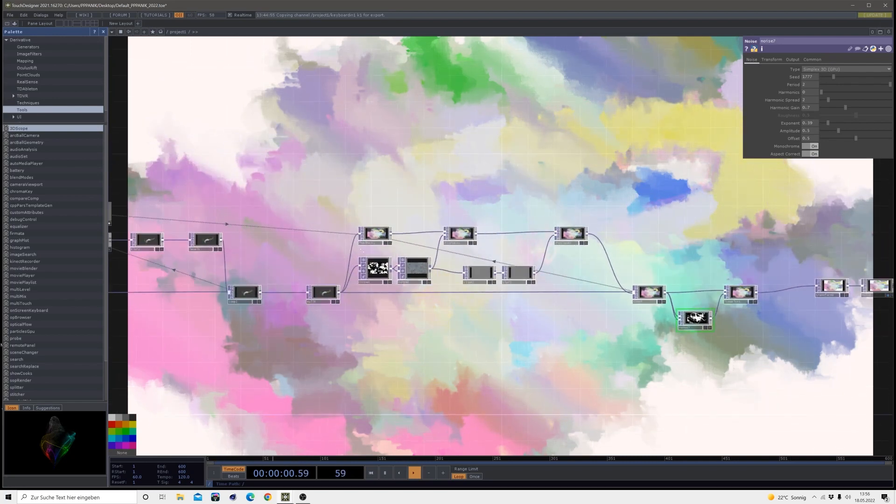
{"action": "left_click_drag", "start_coordinate": [409, 328], "coordinate": [522, 319]}
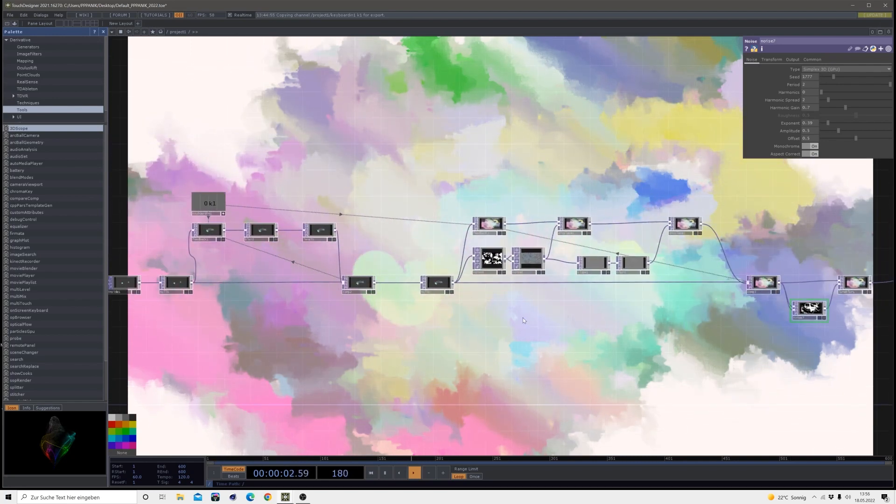